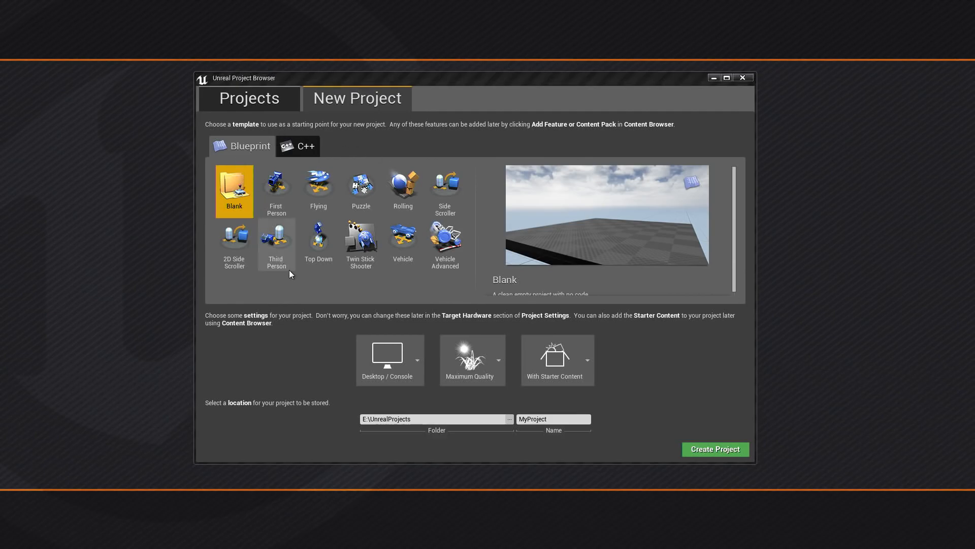
- Create a Blueprint project named SteamProject from the Third Person template, keeping the default quality and starter content settings
click(279, 254)
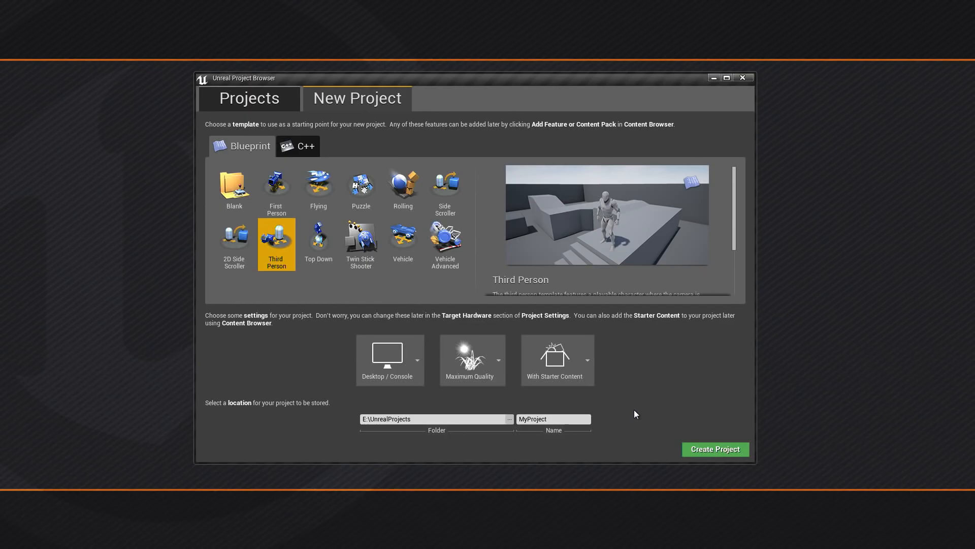
click(559, 419)
text(SteamProject)
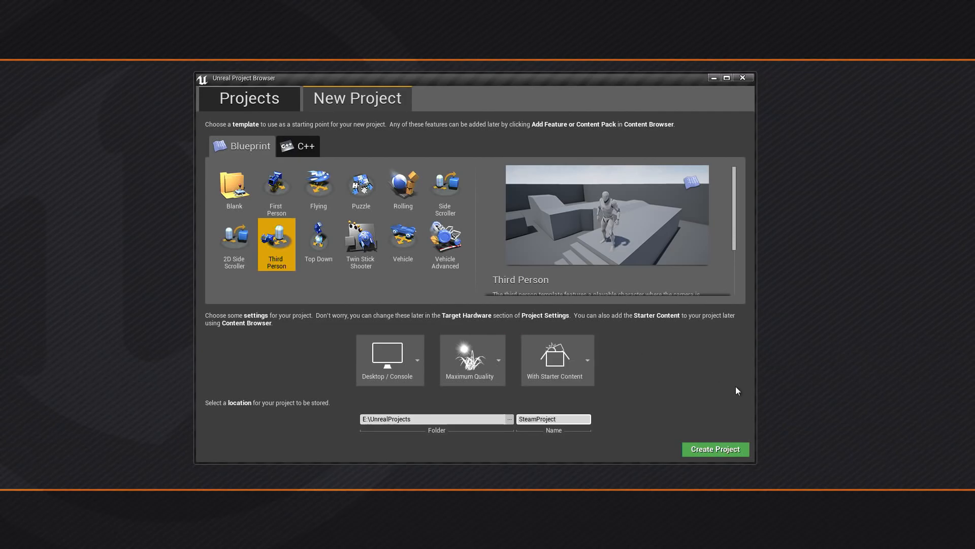
click(712, 451)
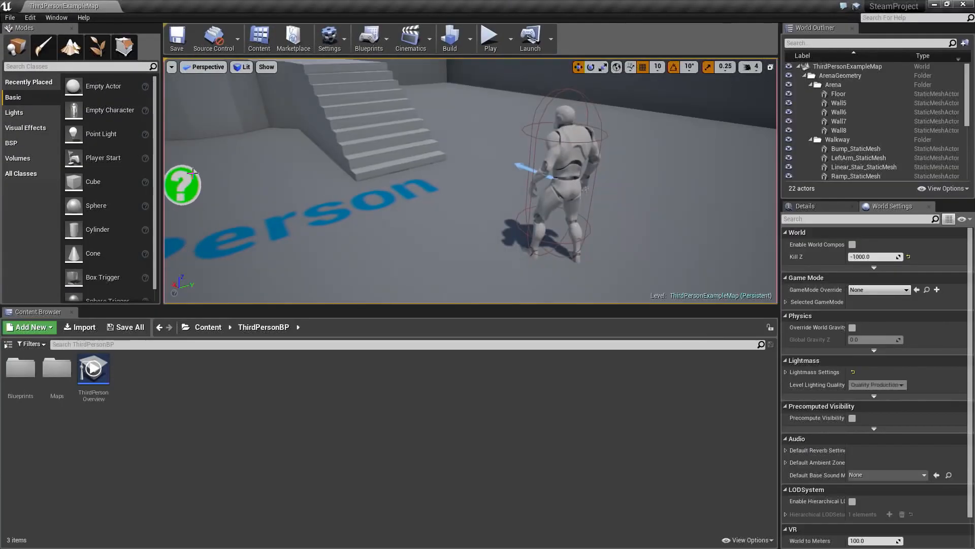
- Show the folder tree in the Content Browser and widen it slightly
click(7, 345)
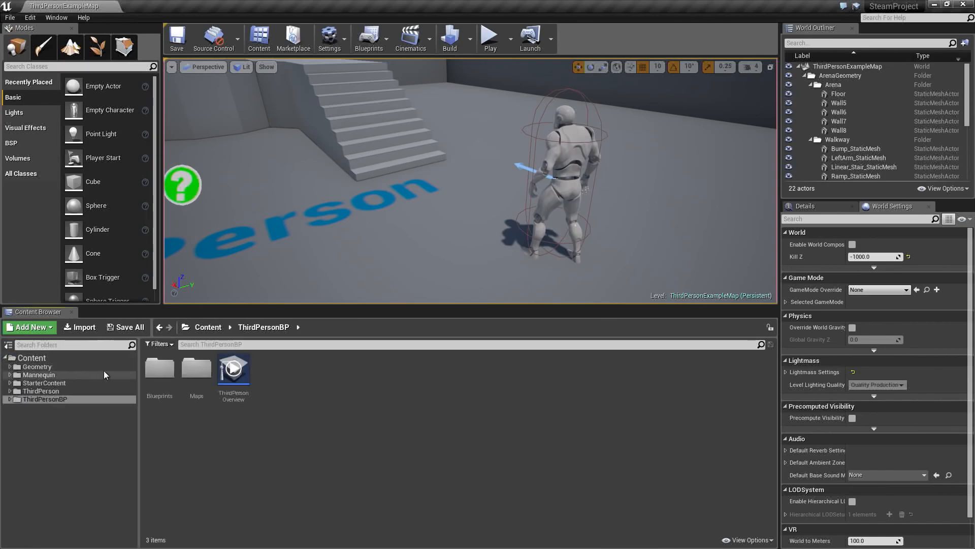
drag(131, 379, 151, 379)
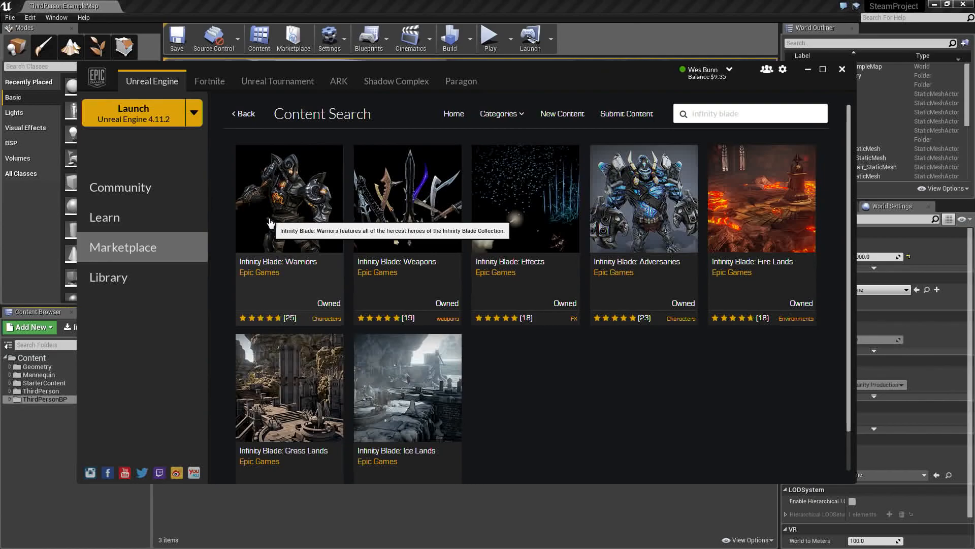
- Add the Infinity Blade: Warriors pack from the Epic Games Launcher marketplace to SteamProject, and minimize the launcher to the system tray
click(285, 266)
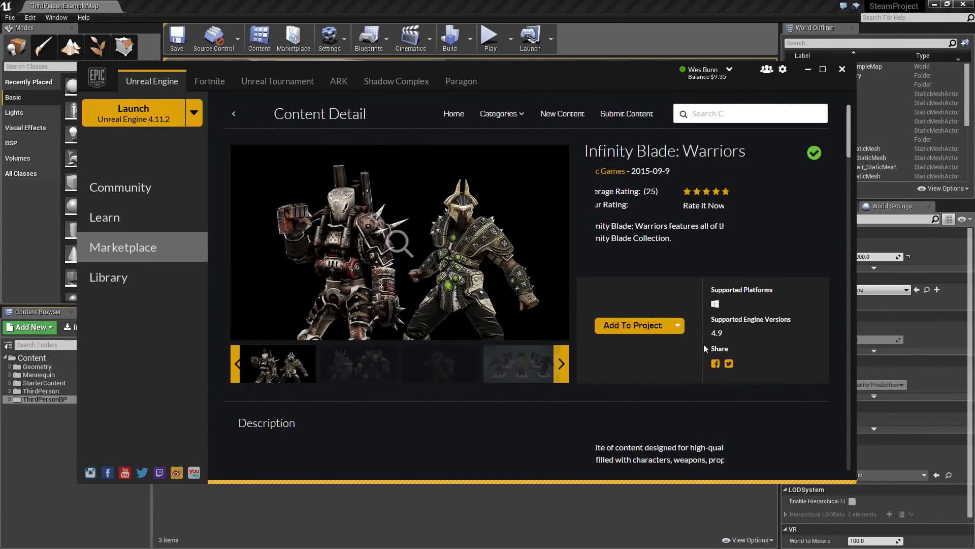
click(641, 327)
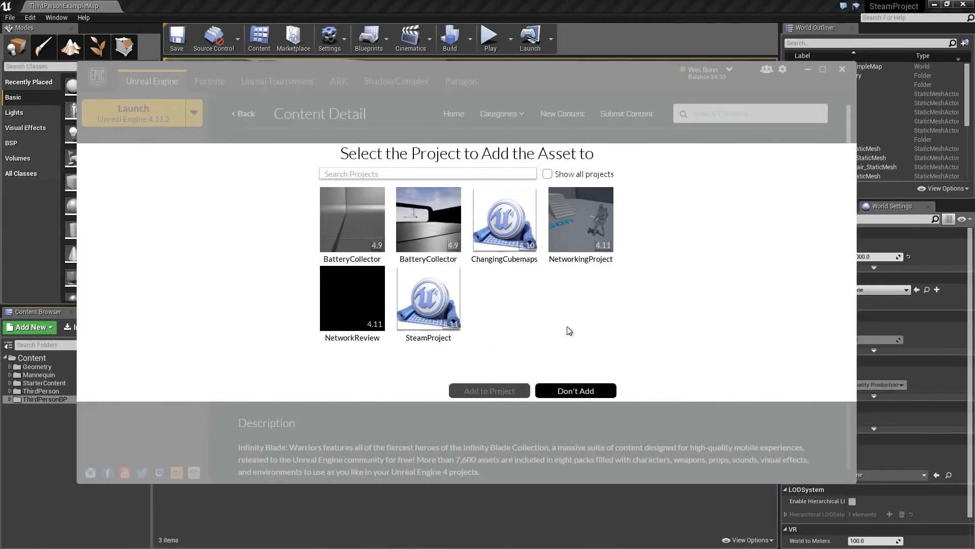
click(436, 308)
click(500, 389)
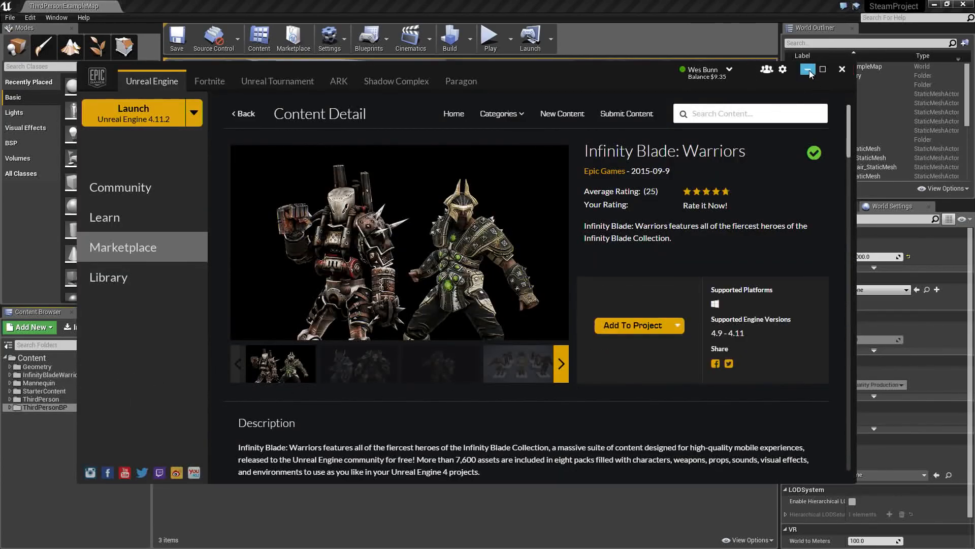
click(842, 68)
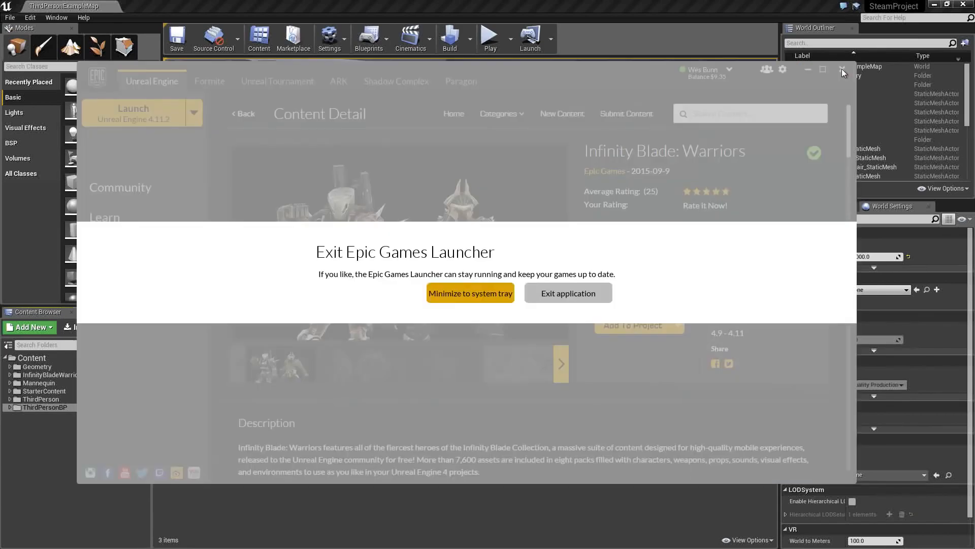
click(489, 300)
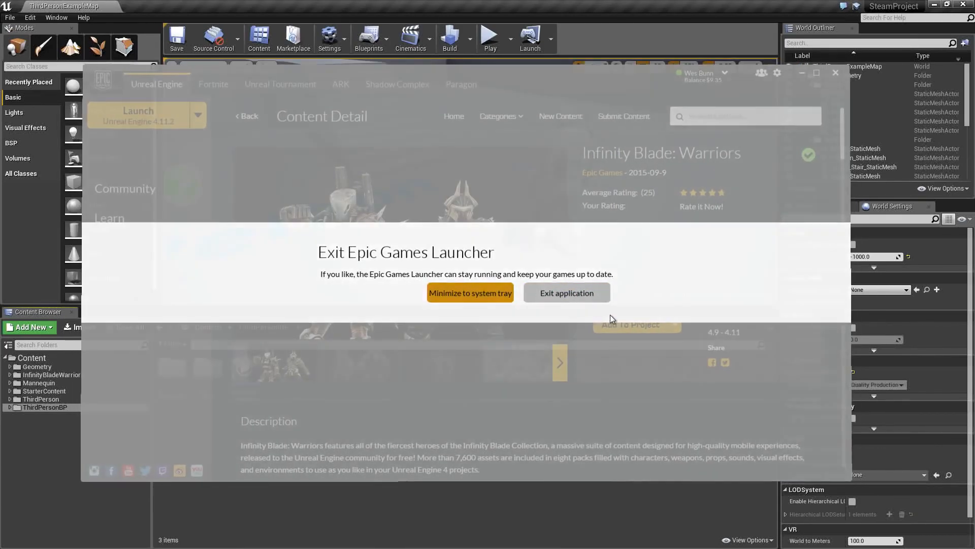
- Examine the character assets in the CompleteCharacters folder of InfinityBladeWarriors, and collapse the pack's folder tree
click(26, 375)
click(169, 388)
double_click(170, 388)
double_click(171, 379)
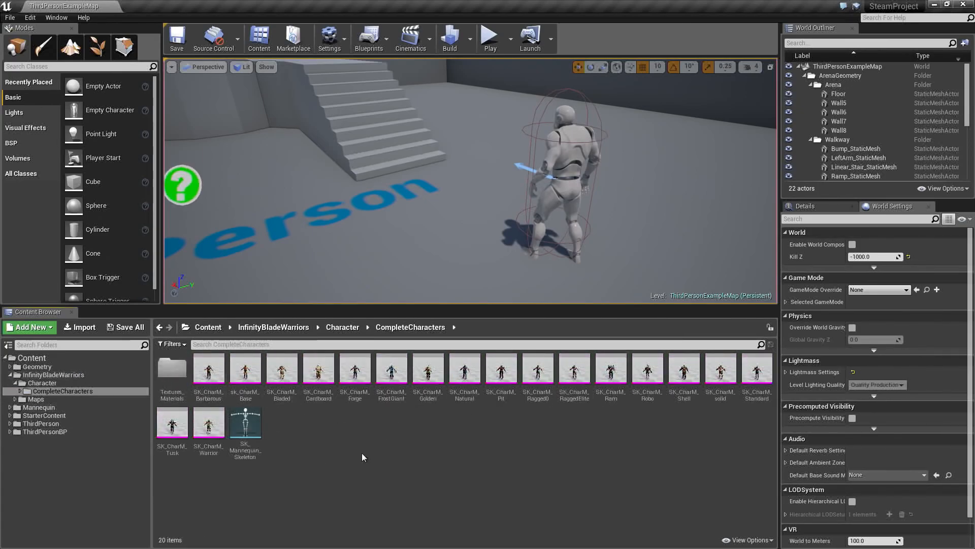
click(15, 375)
click(10, 375)
click(37, 367)
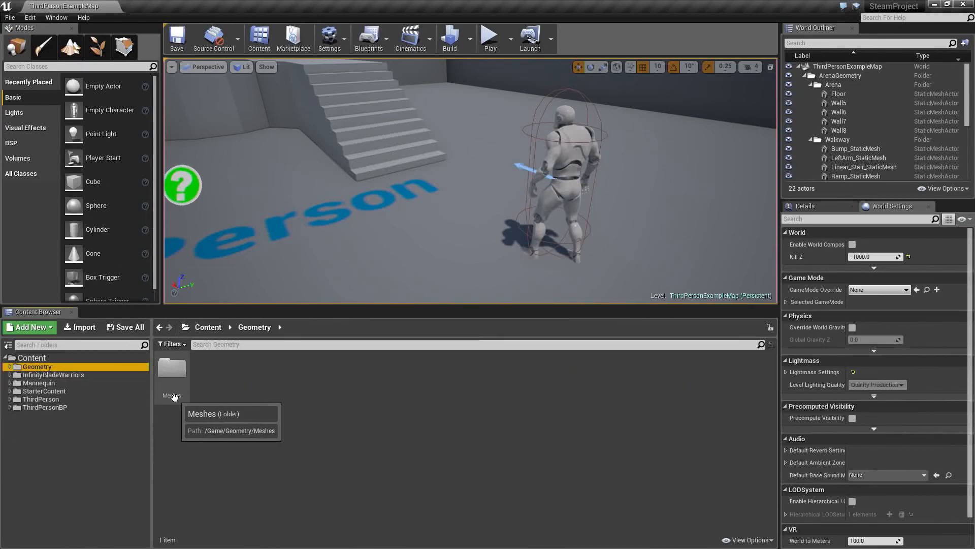
- Create a new folder named Blueprints directly under the Content folder
click(44, 359)
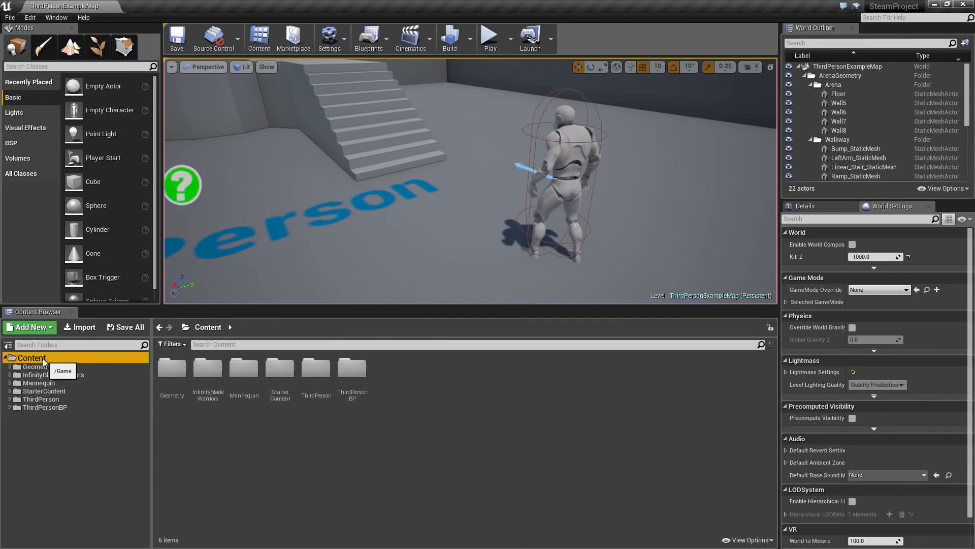
right_click(30, 359)
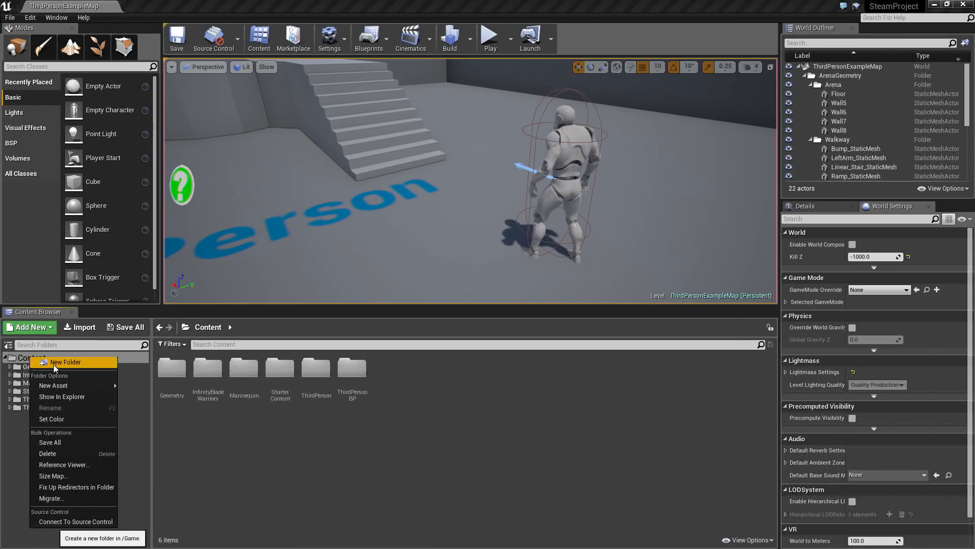
click(53, 364)
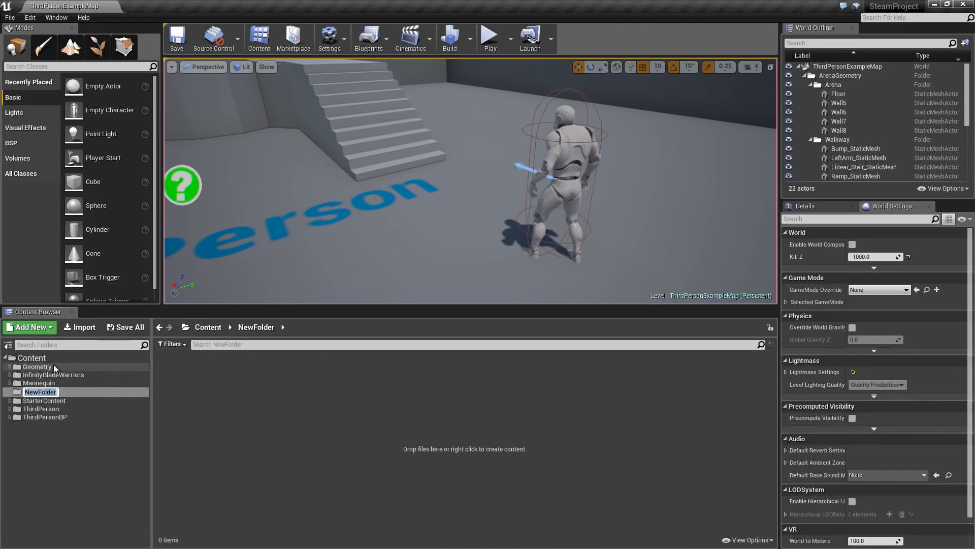
text(Blueprints)
key(Return)
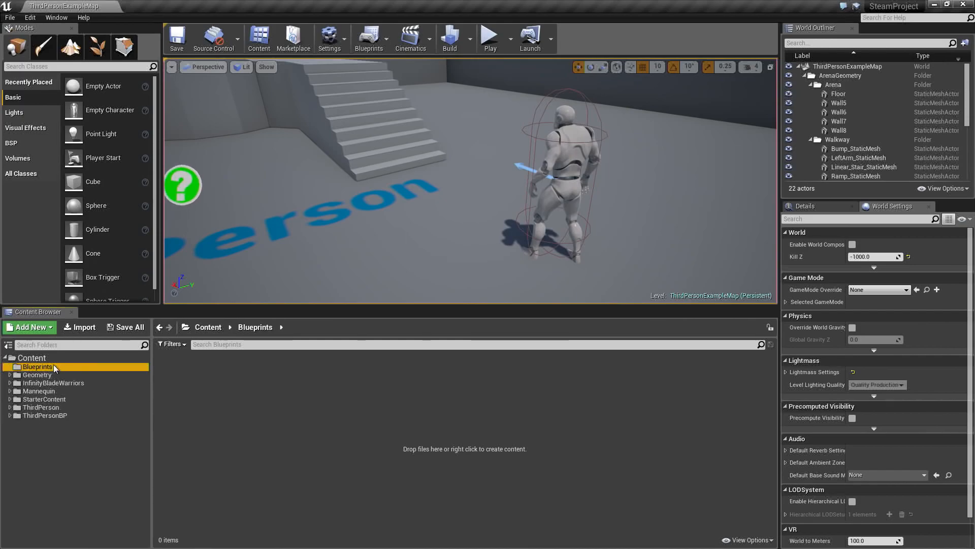
- Create a new folder named Maps directly under the Content folder
click(40, 358)
right_click(43, 359)
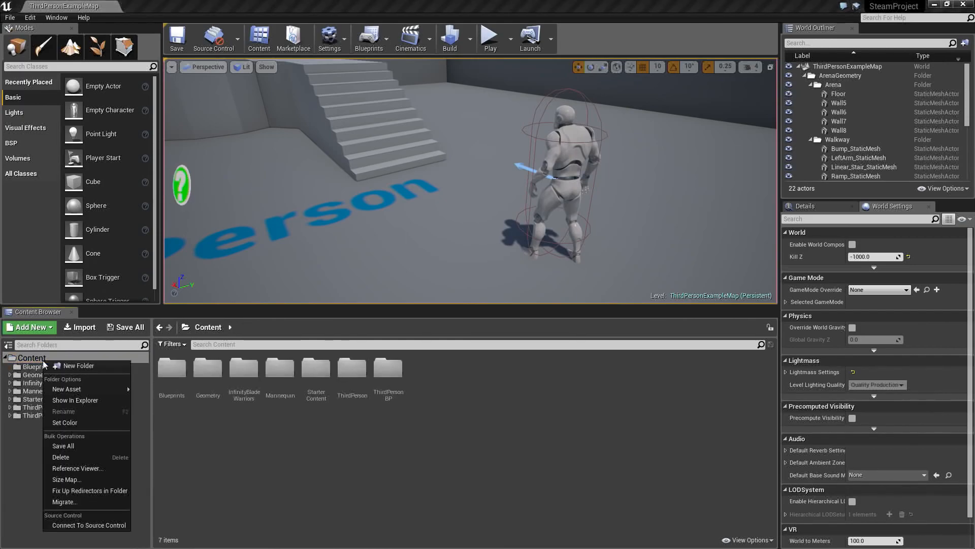
click(65, 368)
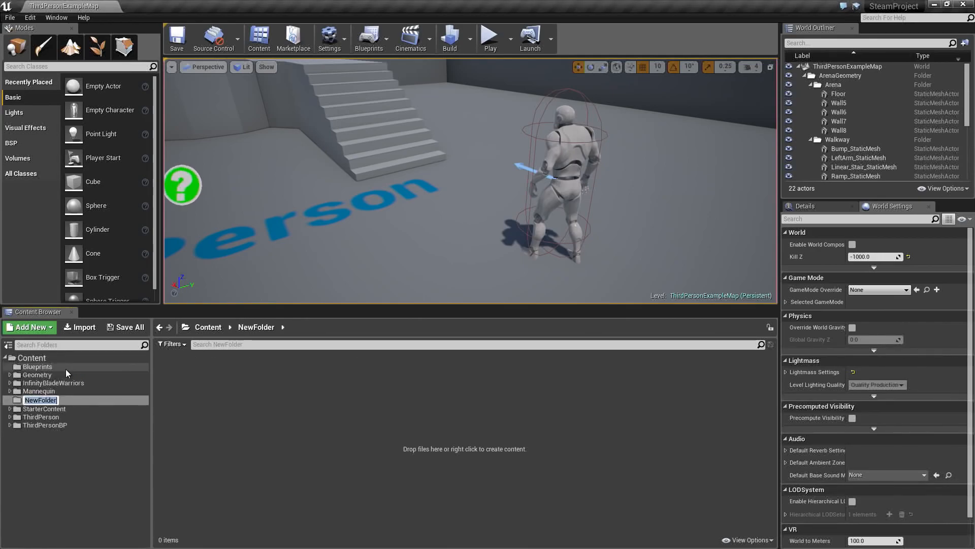
text(Maps)
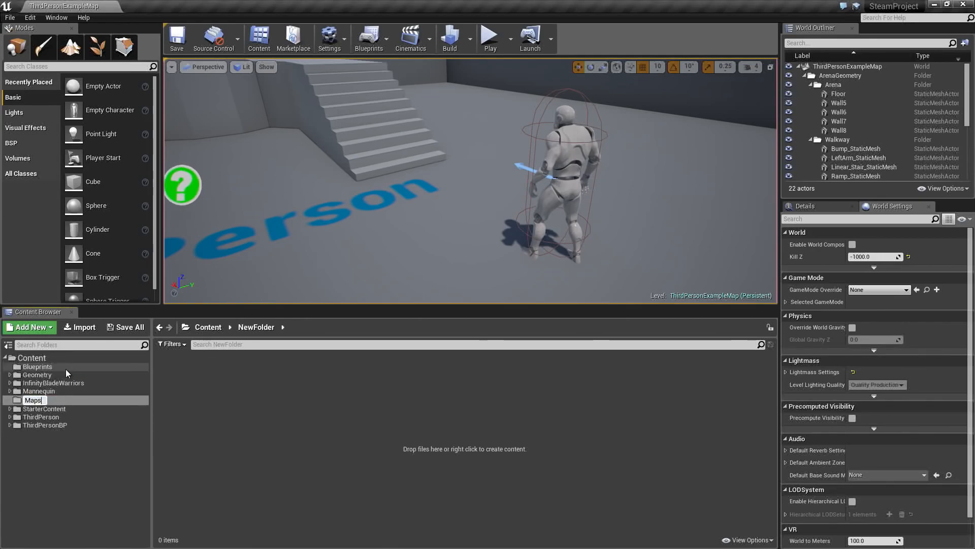
key(Return)
- Create a new folder named Textures directly under the Content folder
click(32, 359)
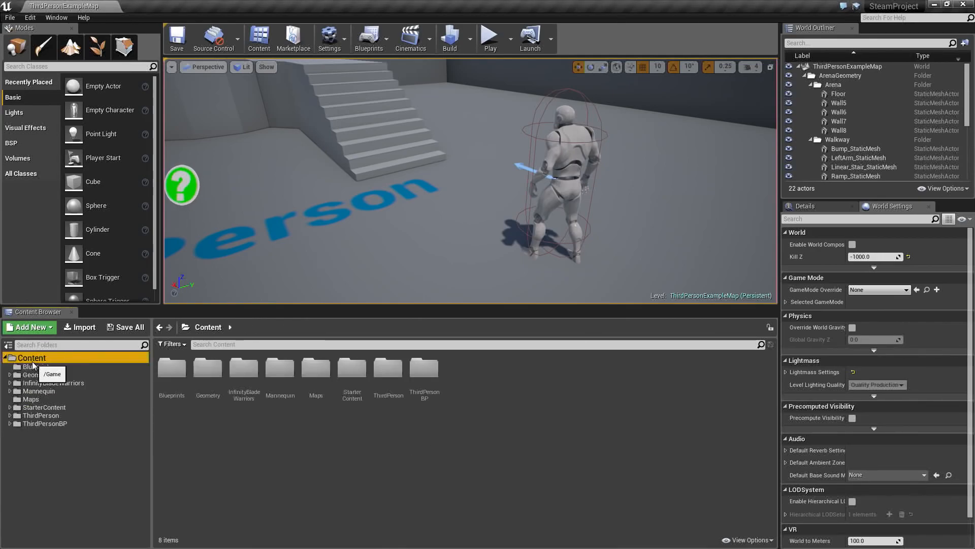
right_click(32, 361)
click(51, 367)
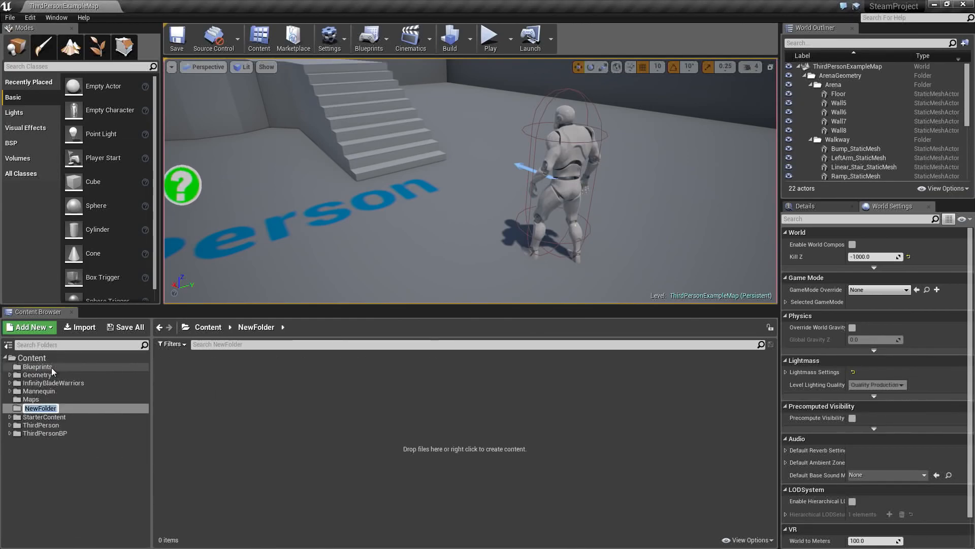
text(Textures)
key(Return)
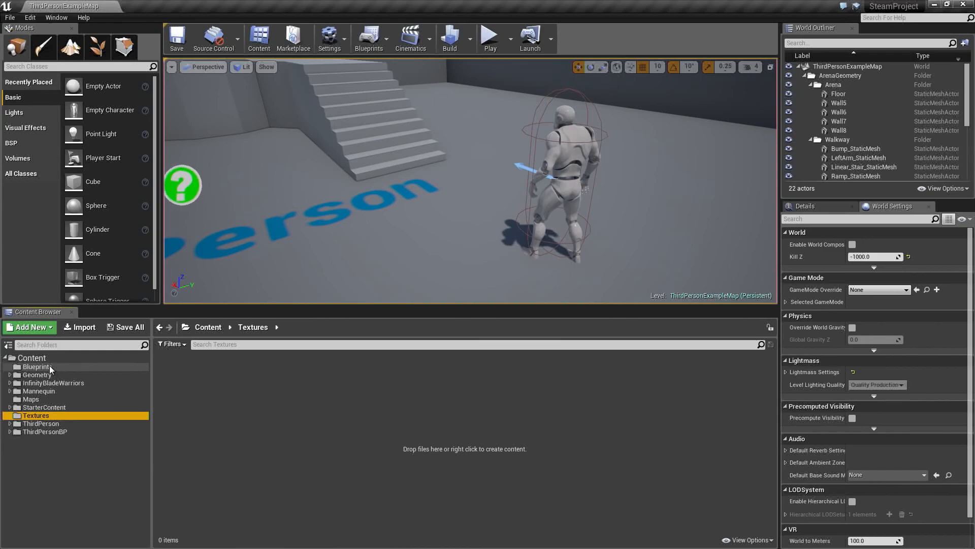
- Create a new folder named UI directly under the Content folder
click(42, 358)
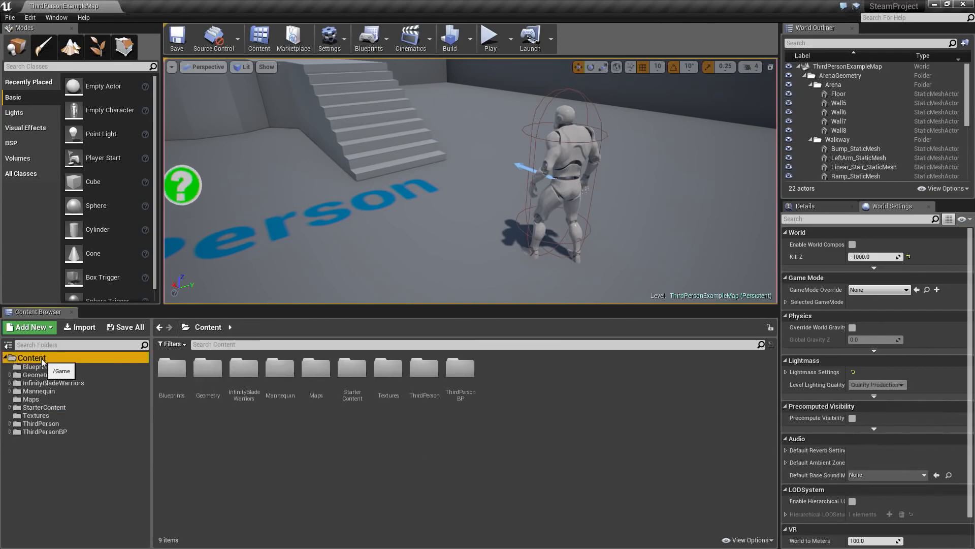
right_click(42, 360)
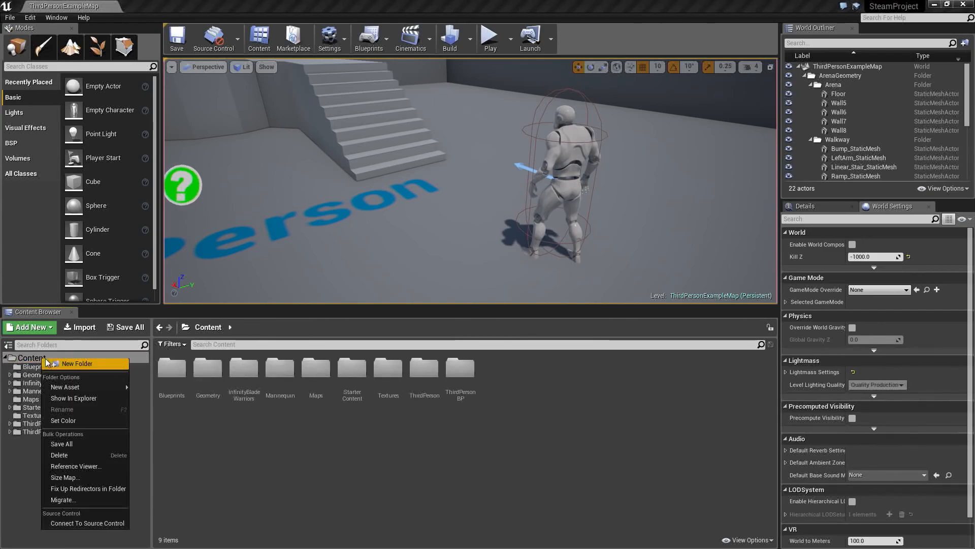
click(71, 362)
text(UI)
key(Return)
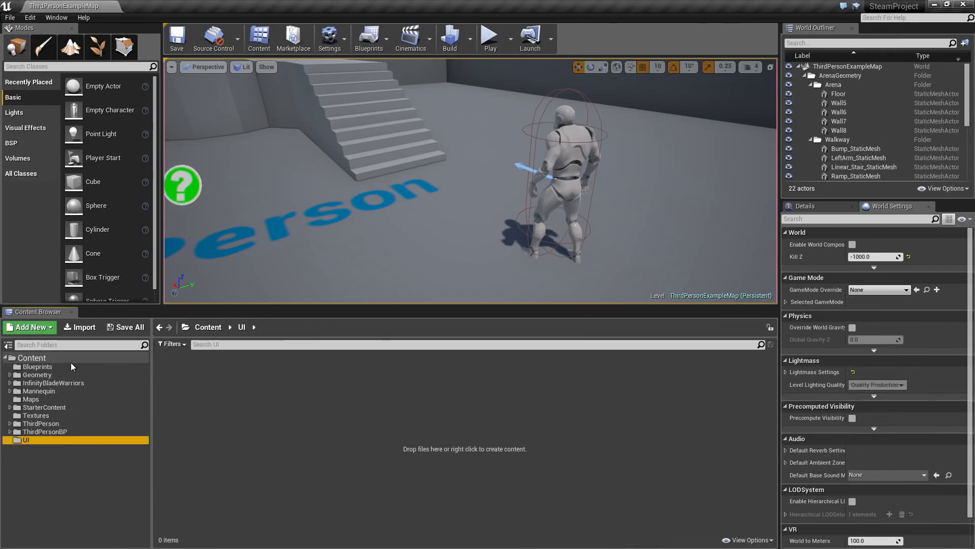
- Create a subfolder named AllLevels inside the Blueprints folder
click(70, 365)
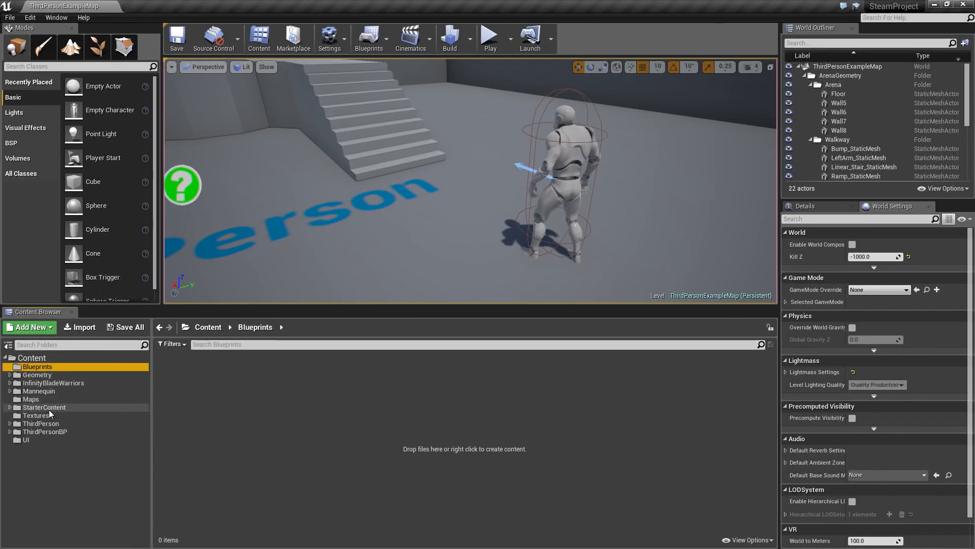
click(29, 440)
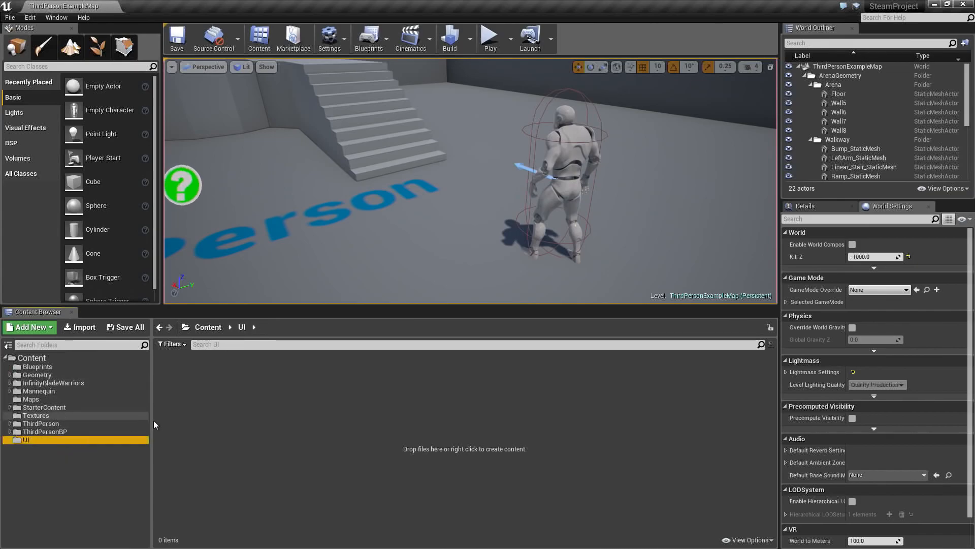
click(50, 366)
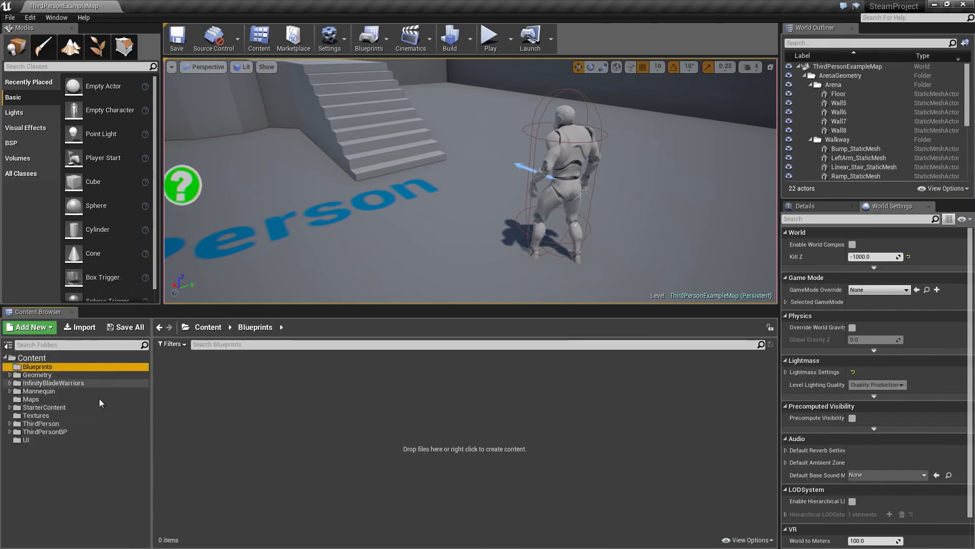
click(193, 382)
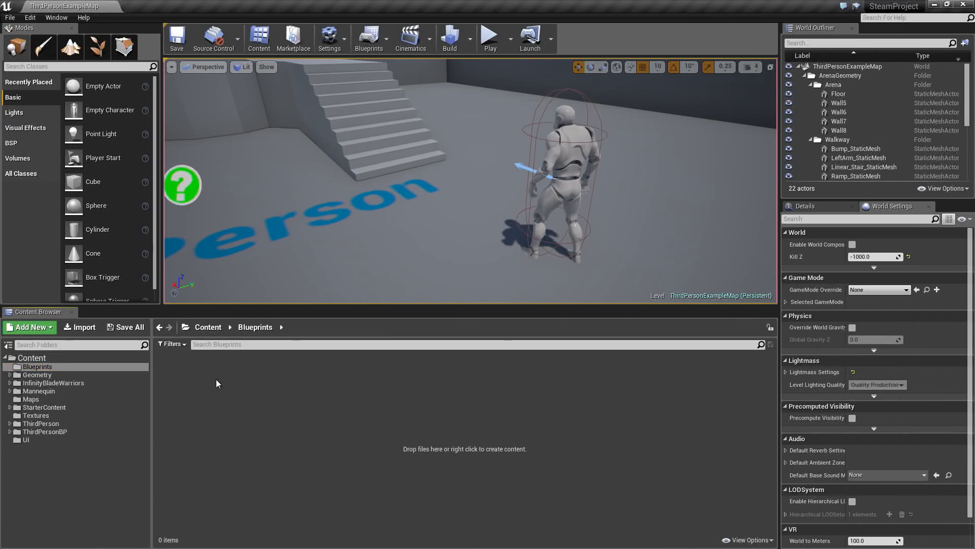
right_click(216, 380)
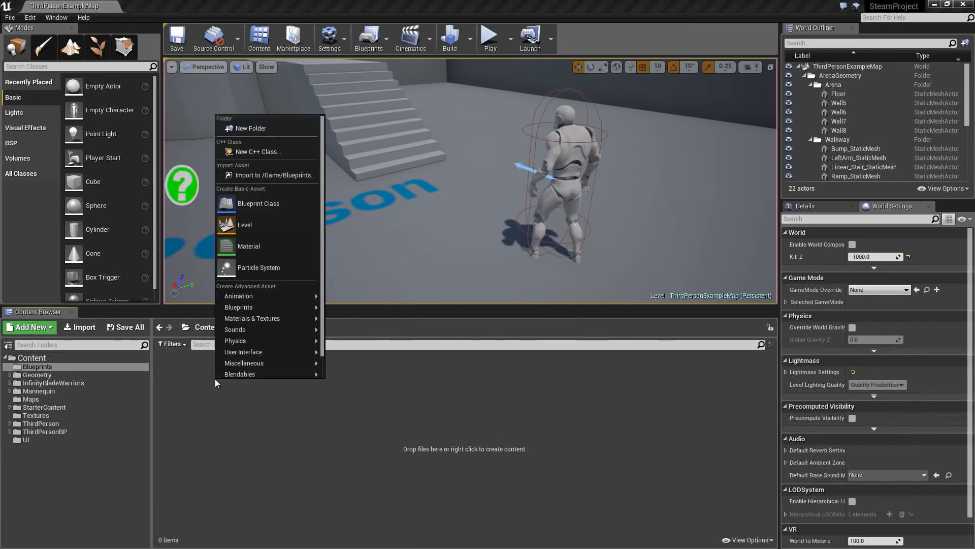
click(259, 129)
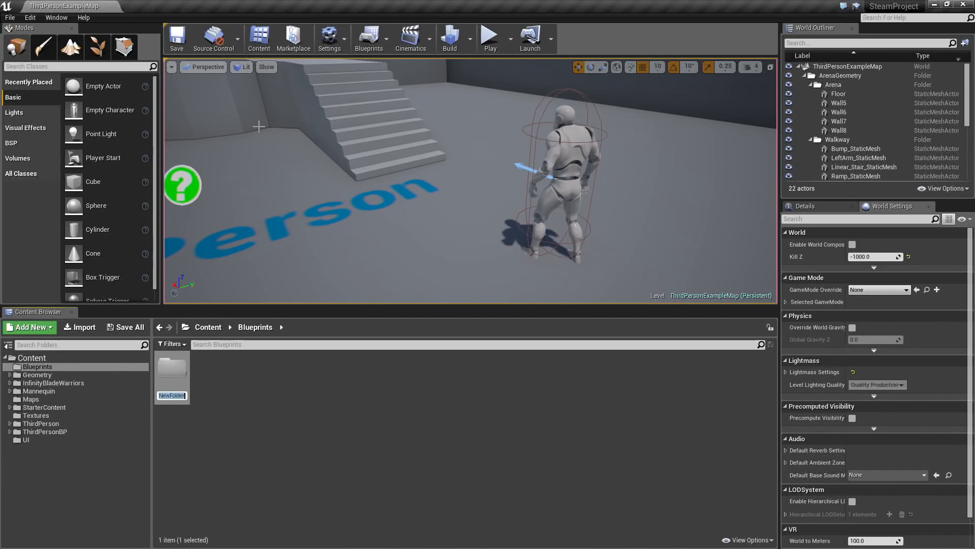
text(AllLevels)
click(383, 415)
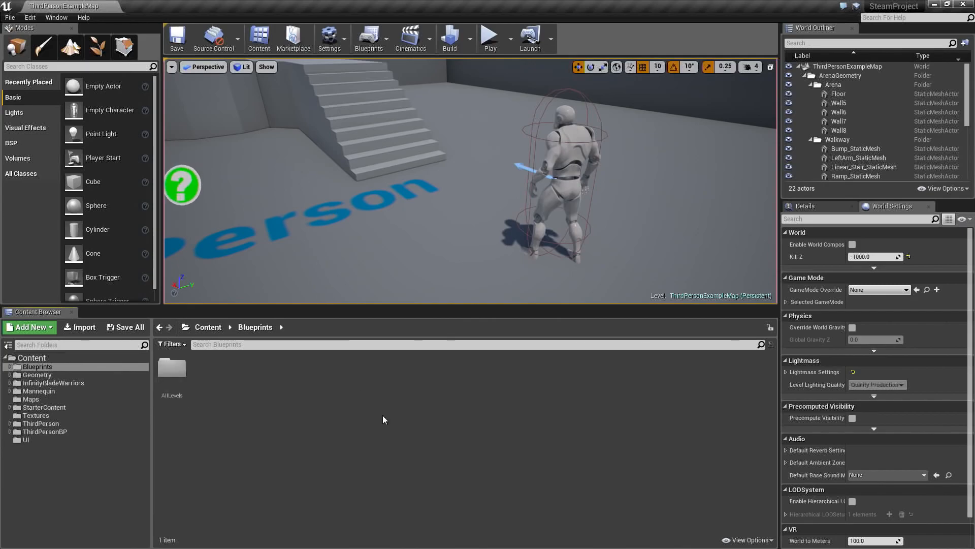
- Create a subfolder named Characters inside the Blueprints folder
right_click(201, 377)
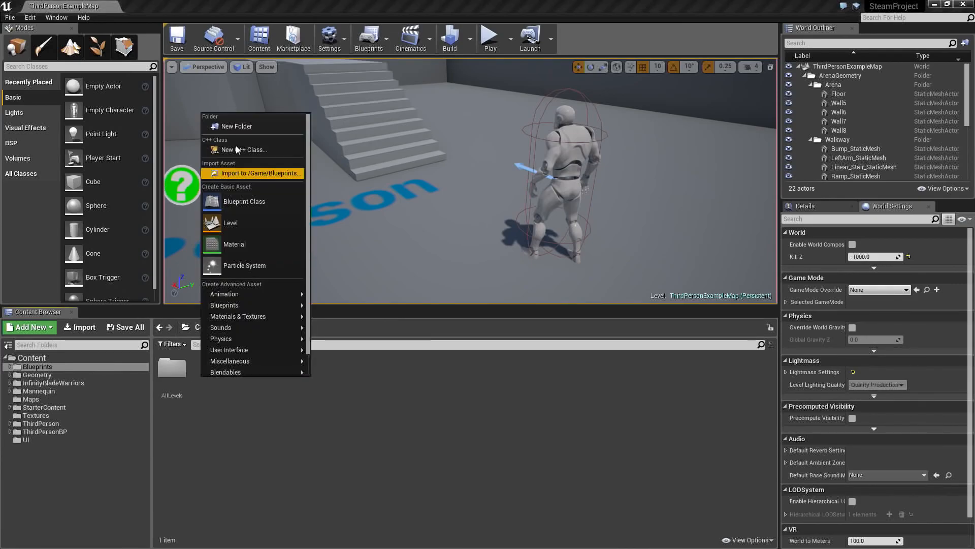
click(240, 127)
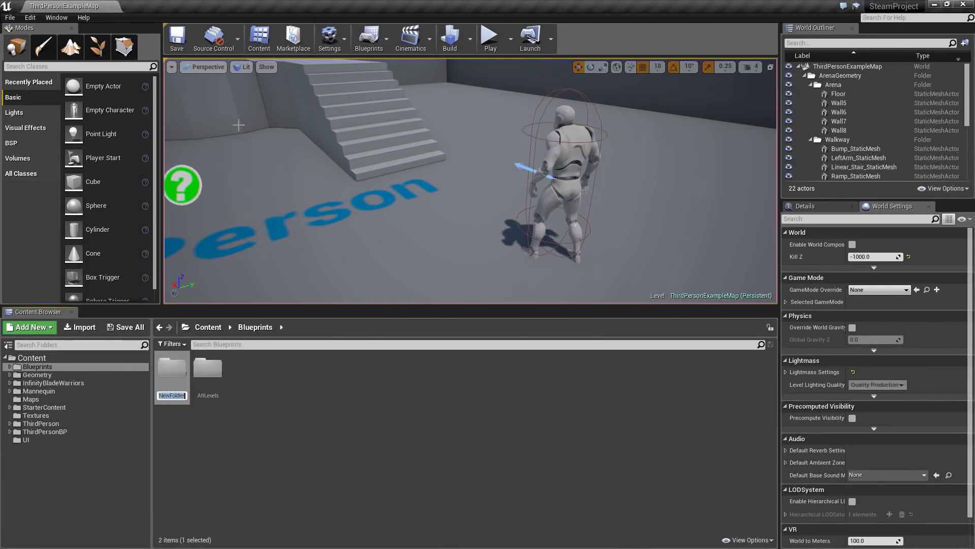
text(Characters)
key(Return)
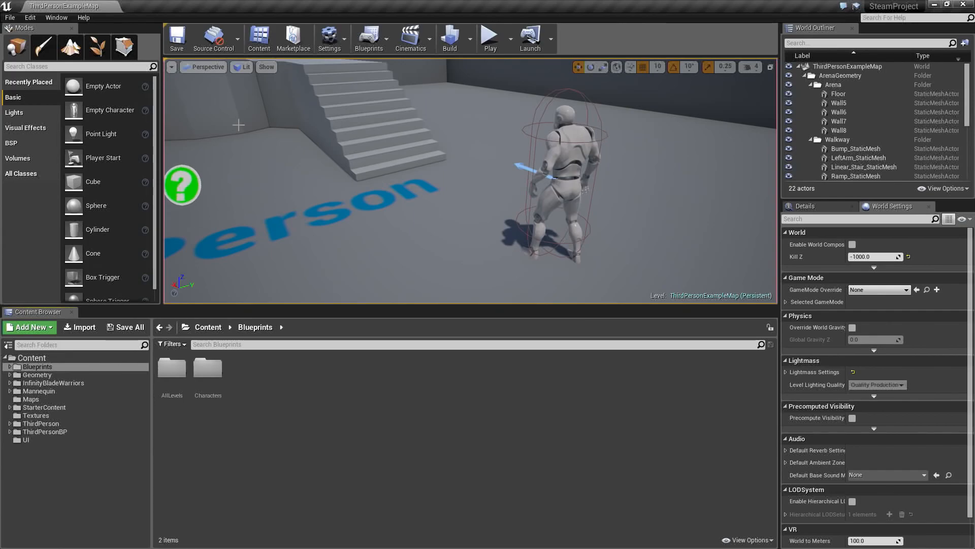
- Create a subfolder named Gameplay inside the Blueprints folder
right_click(273, 379)
click(312, 129)
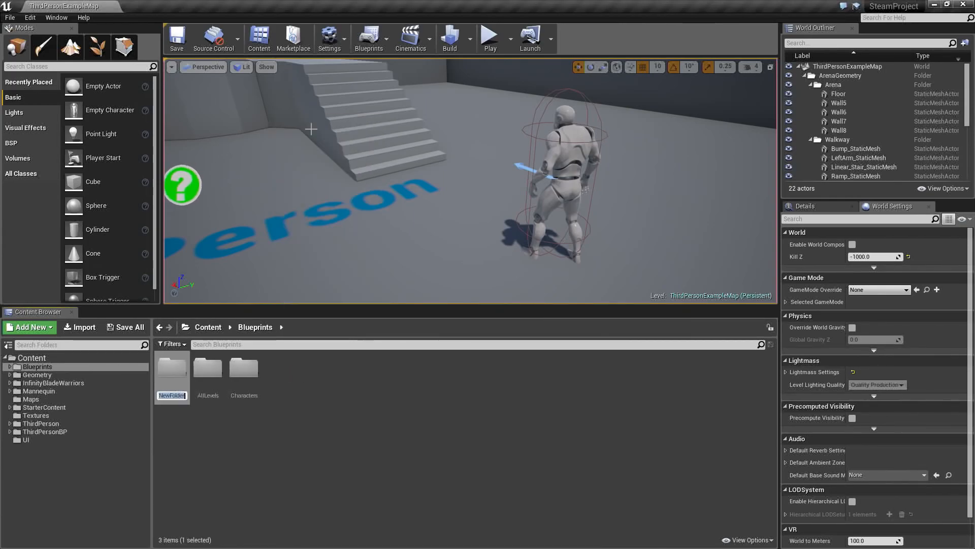
text(Gameplay)
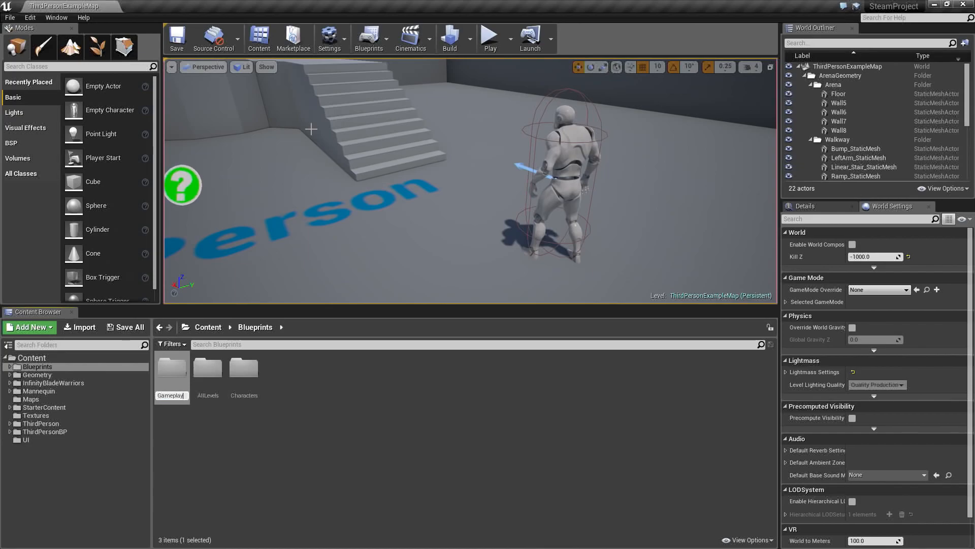
key(Return)
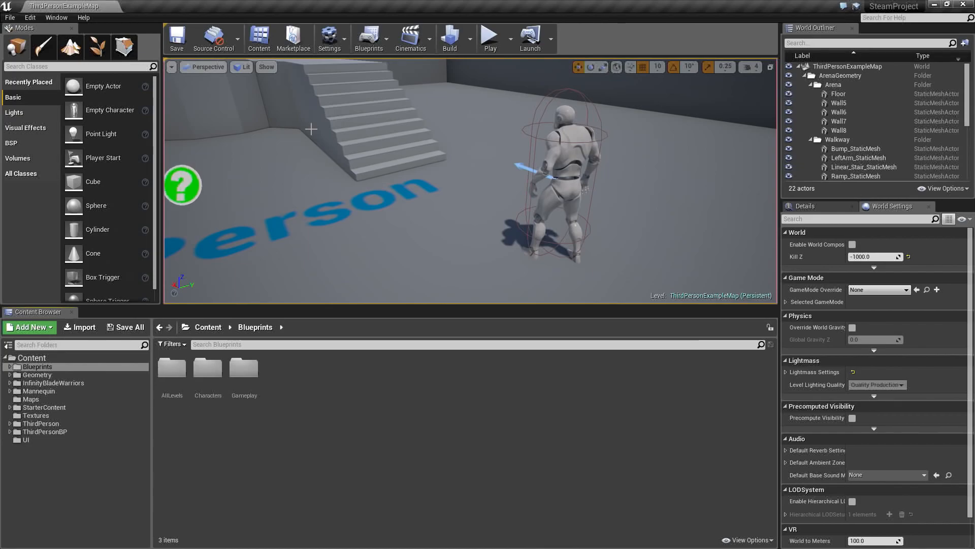
- Create a subfolder named Lobby inside the Blueprints folder
right_click(287, 373)
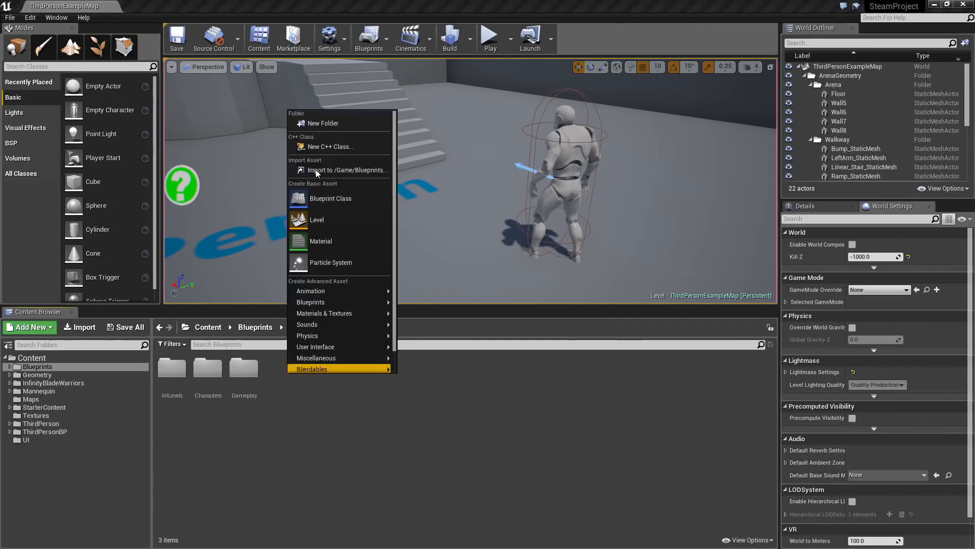
click(313, 124)
text(Lobby)
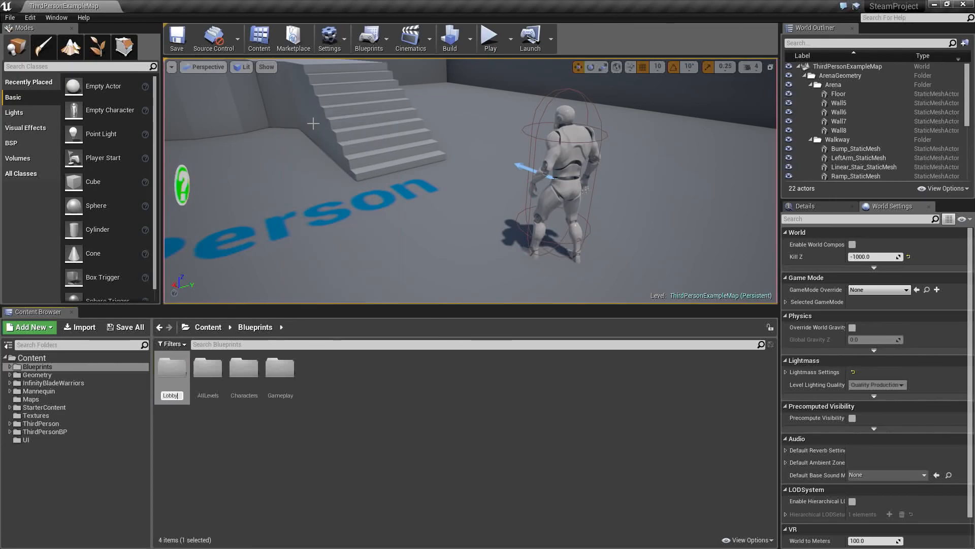
key(Return)
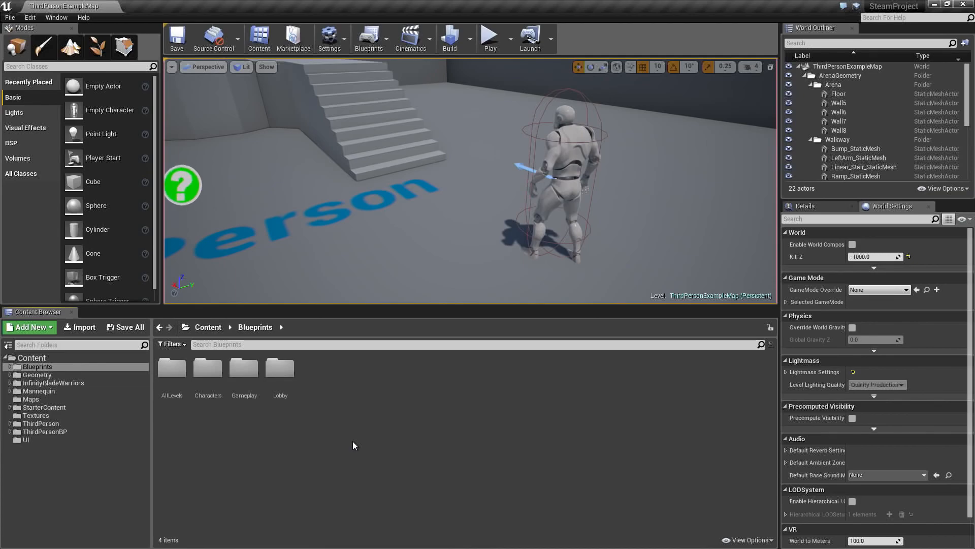
- Open the UI folder and create a subfolder named AllLevels inside it
click(50, 439)
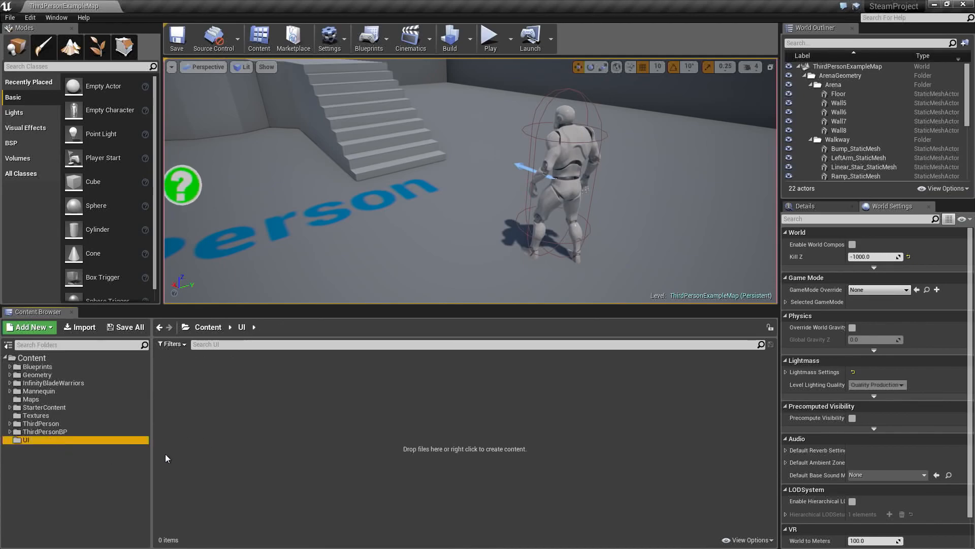
right_click(222, 381)
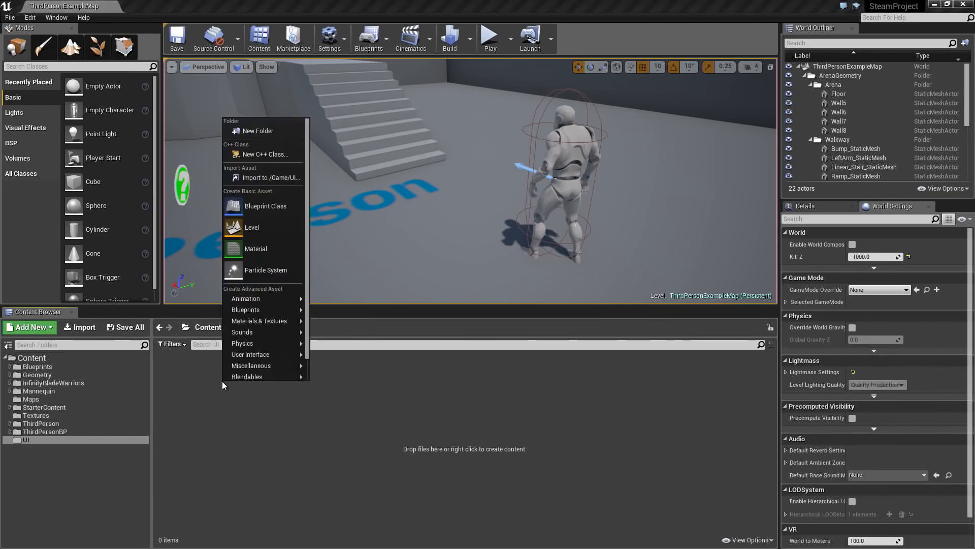
click(254, 132)
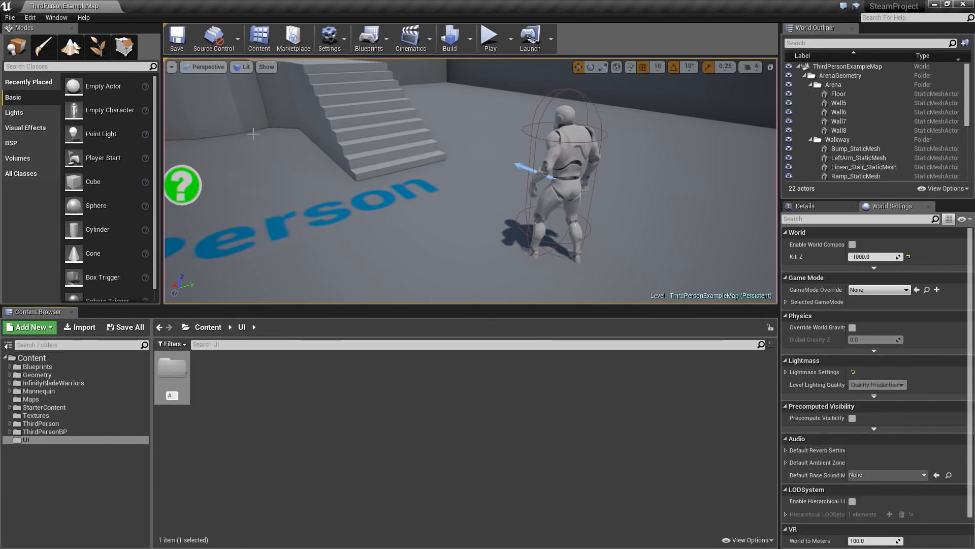
text(AllLevels)
key(Return)
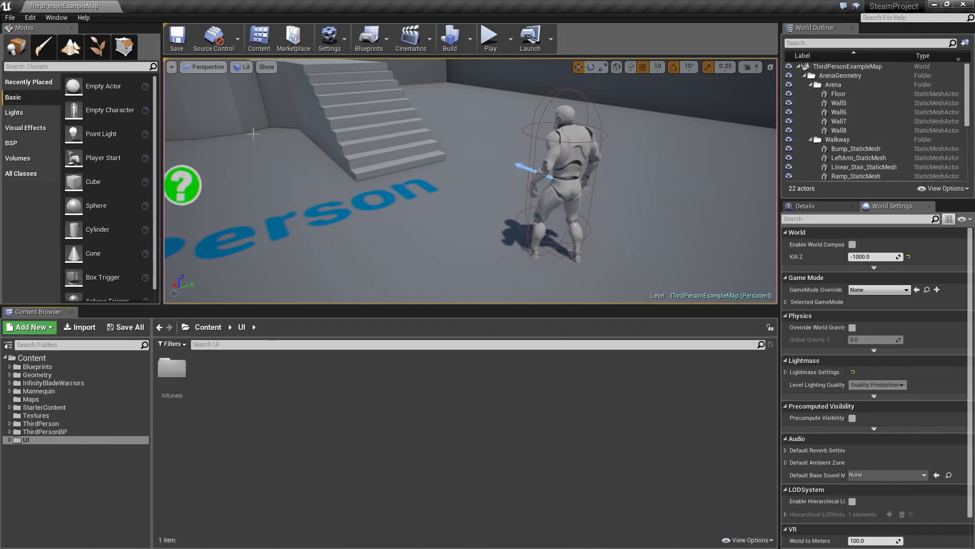
- Create a subfolder named Lobby inside the UI folder
right_click(200, 391)
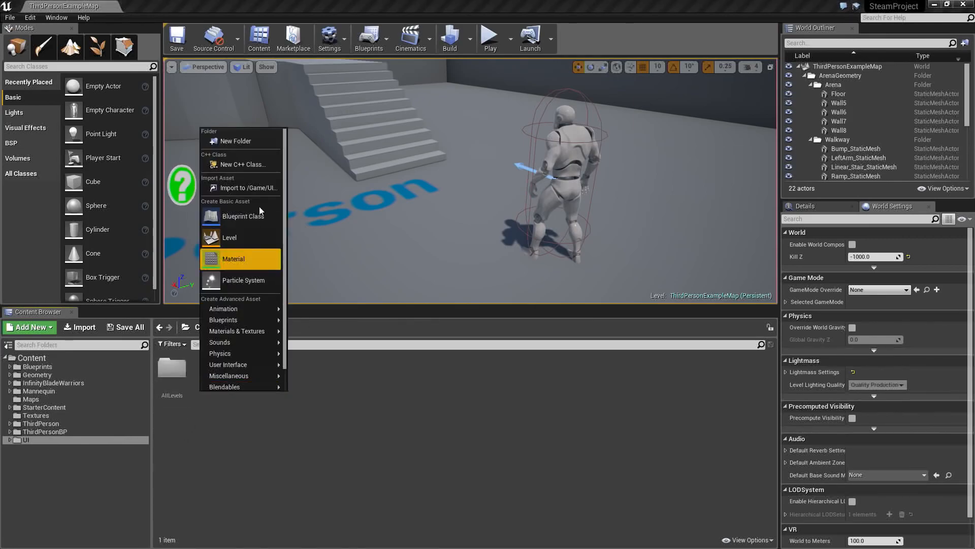
click(243, 145)
text(Lobby)
key(Return)
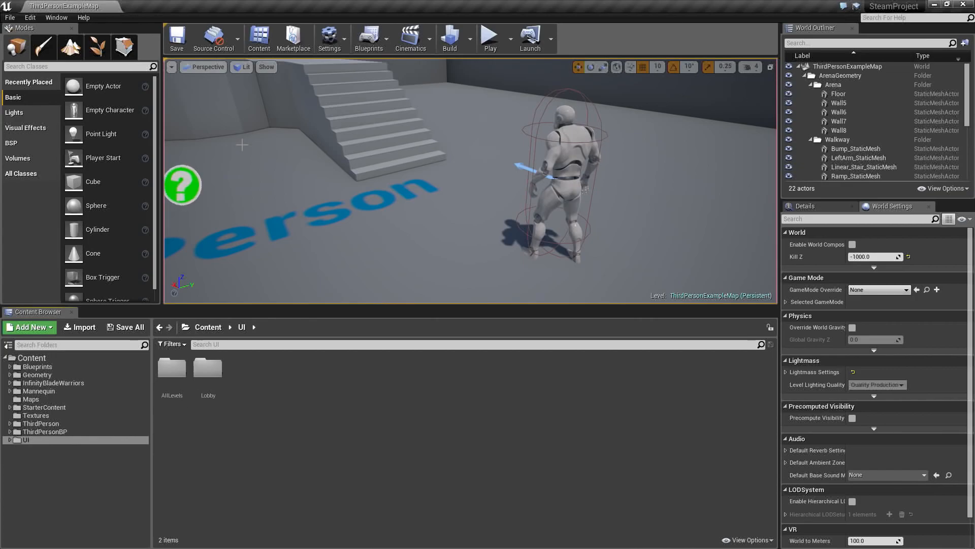
- Create a subfolder named MainMenu inside the UI folder
right_click(259, 379)
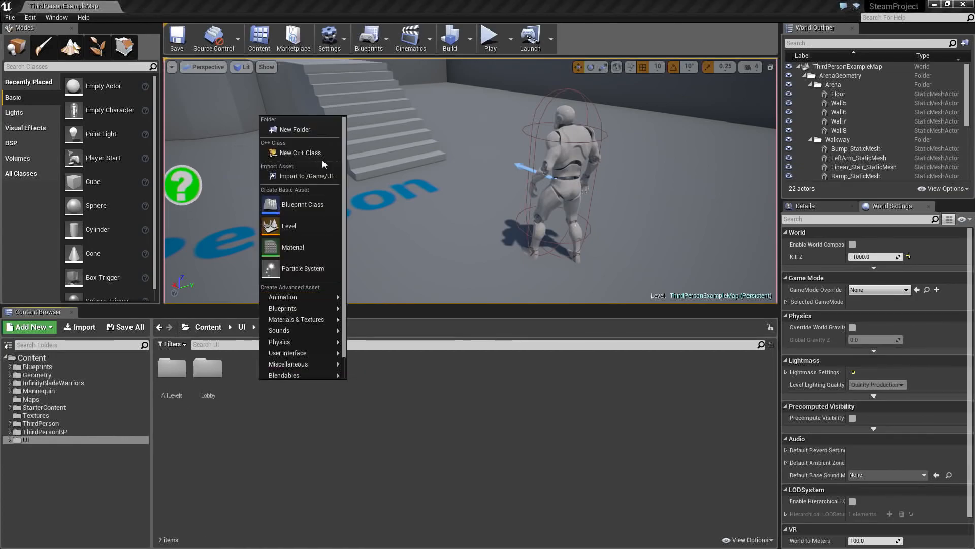
click(300, 129)
text(MainMenu)
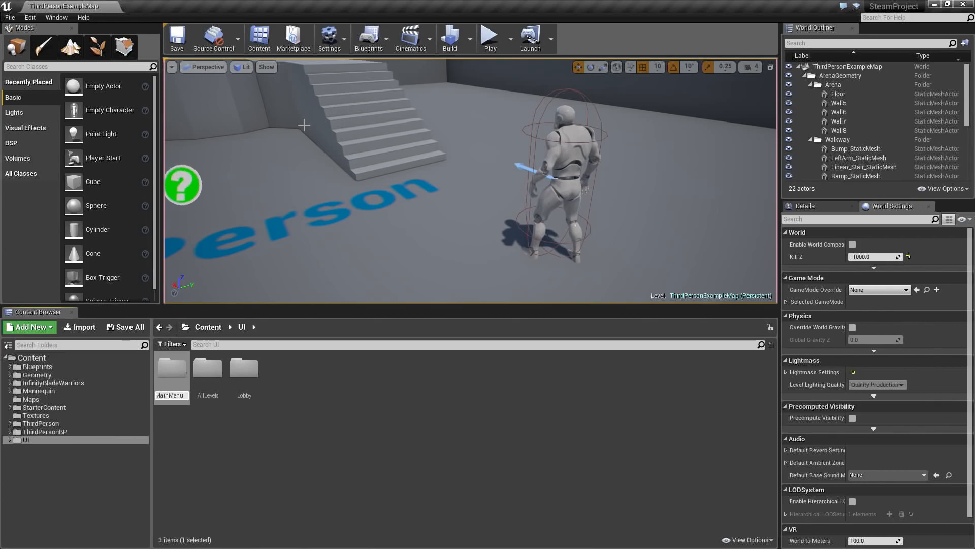
key(Return)
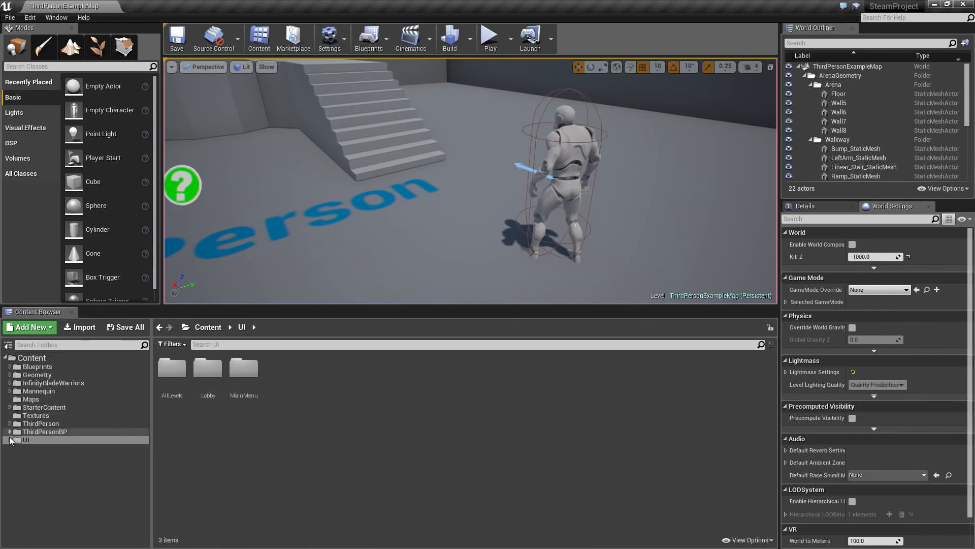
- Expand the UI and Blueprints folders in the folder tree and open the AllLevels folder under Blueprints
double_click(25, 440)
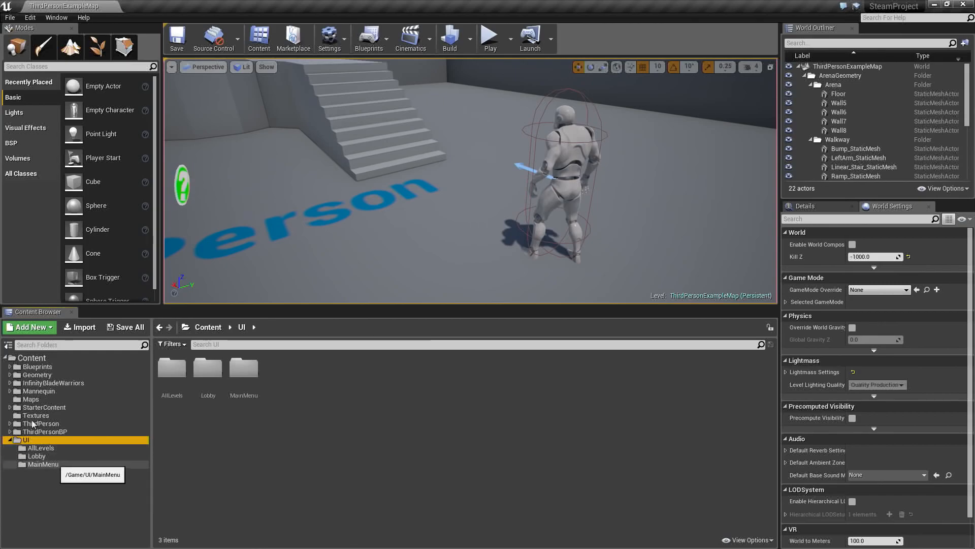
click(10, 366)
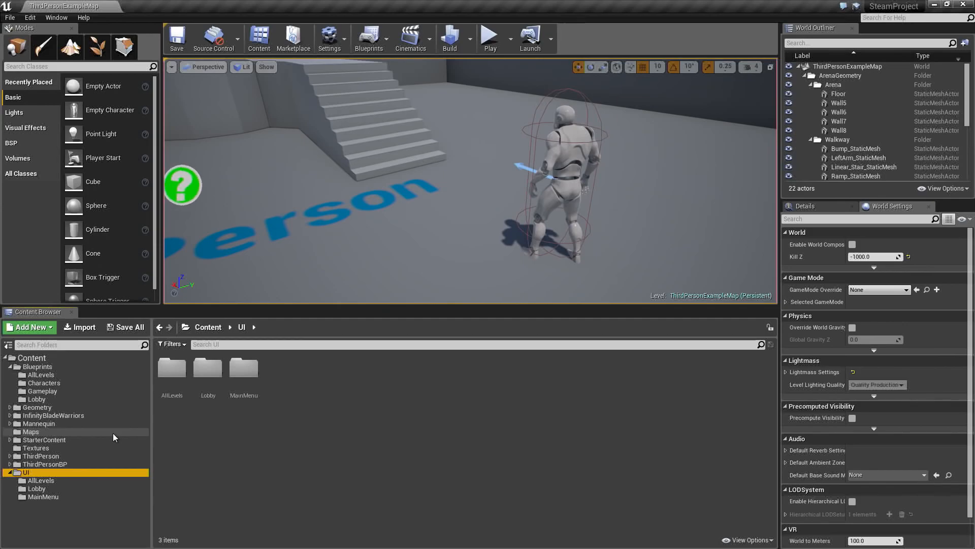
click(41, 376)
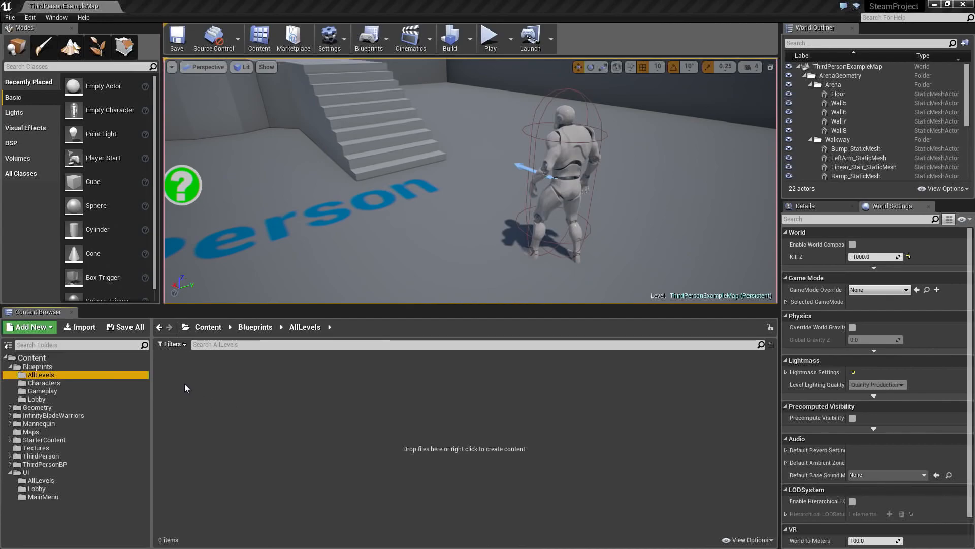
- Create a Blueprint class with GameInstance as its parent in Blueprints/AllLevels and name it GameInfoInstance
click(200, 376)
right_click(199, 376)
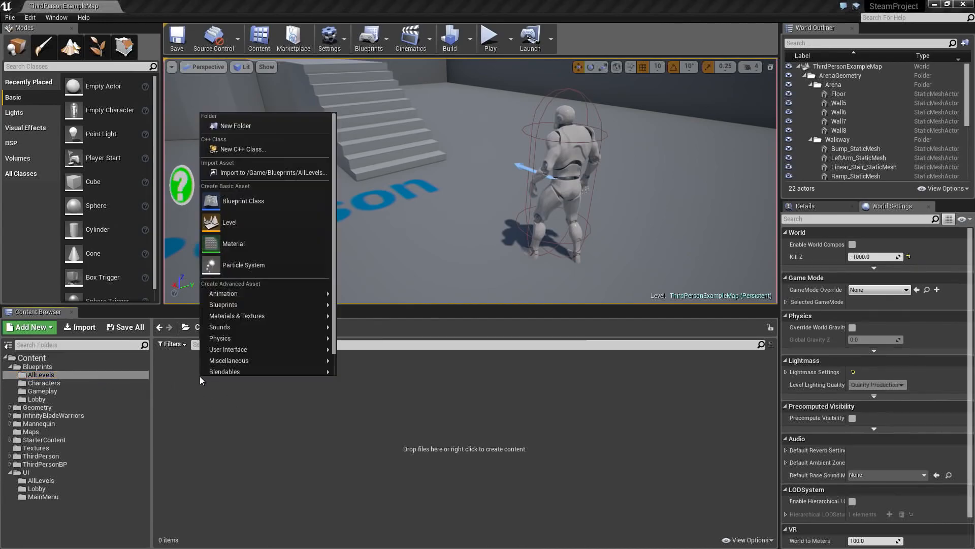
click(243, 203)
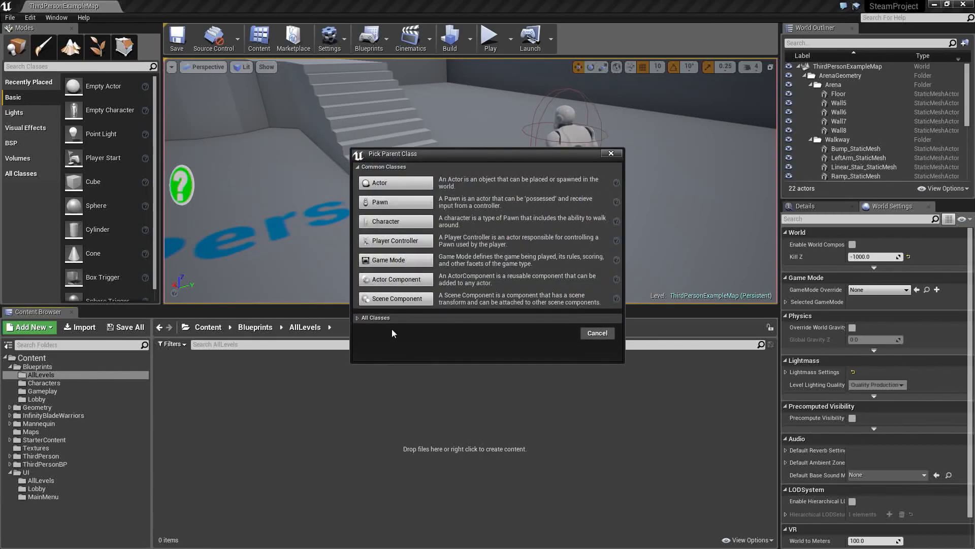
click(357, 318)
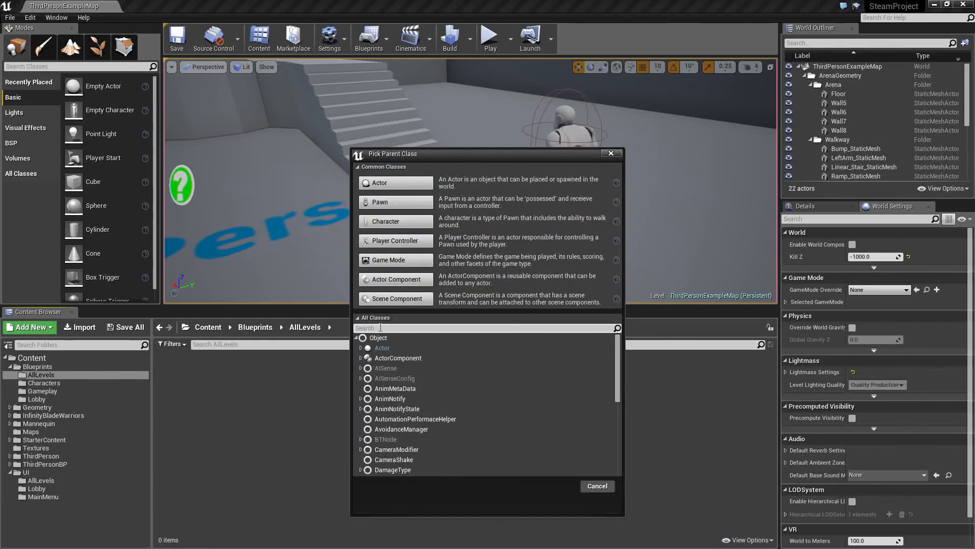
click(383, 328)
text(gameinstance)
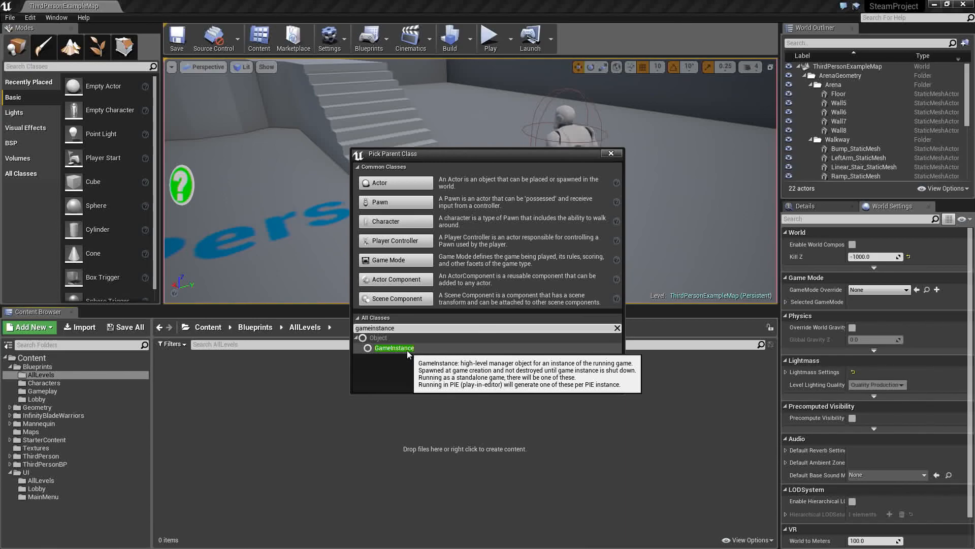
click(407, 350)
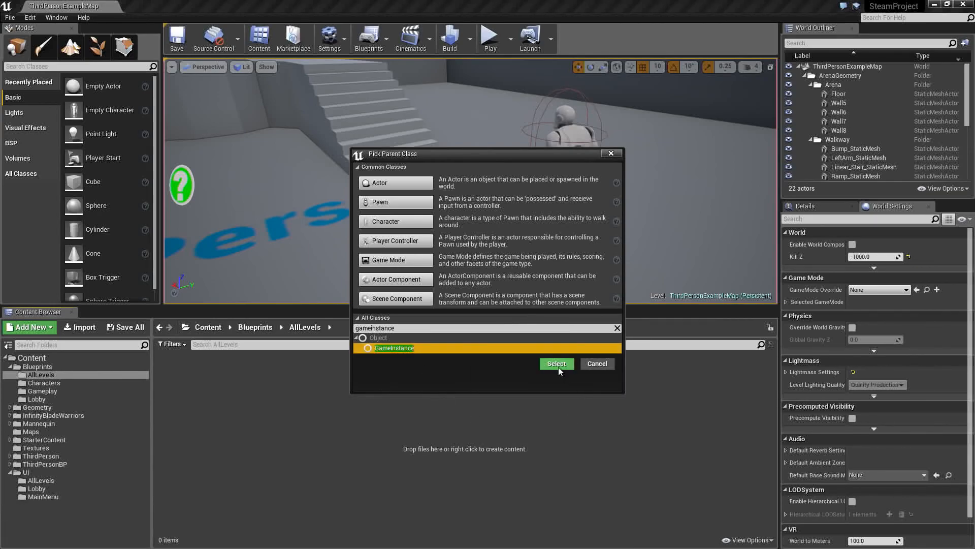
click(558, 366)
text(GameInfoInstance)
key(Return)
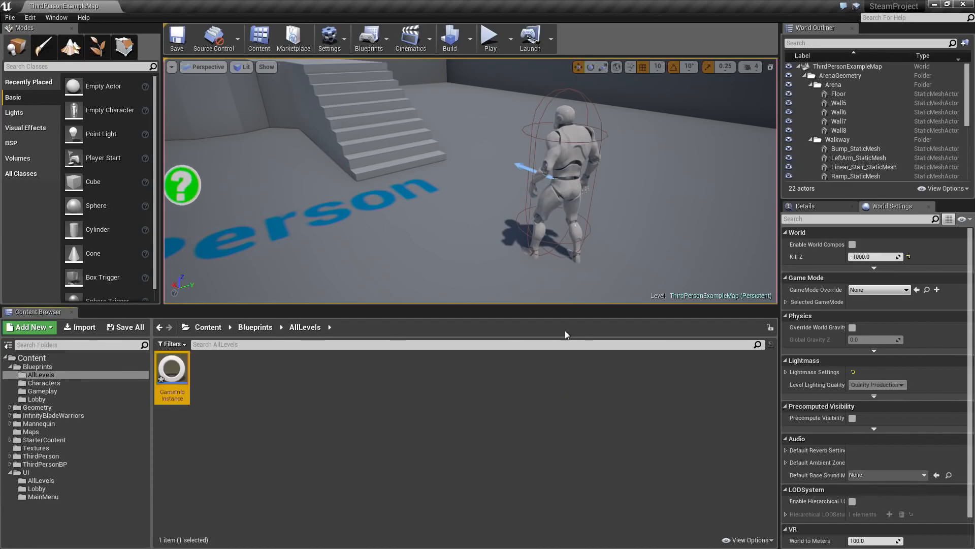
click(396, 396)
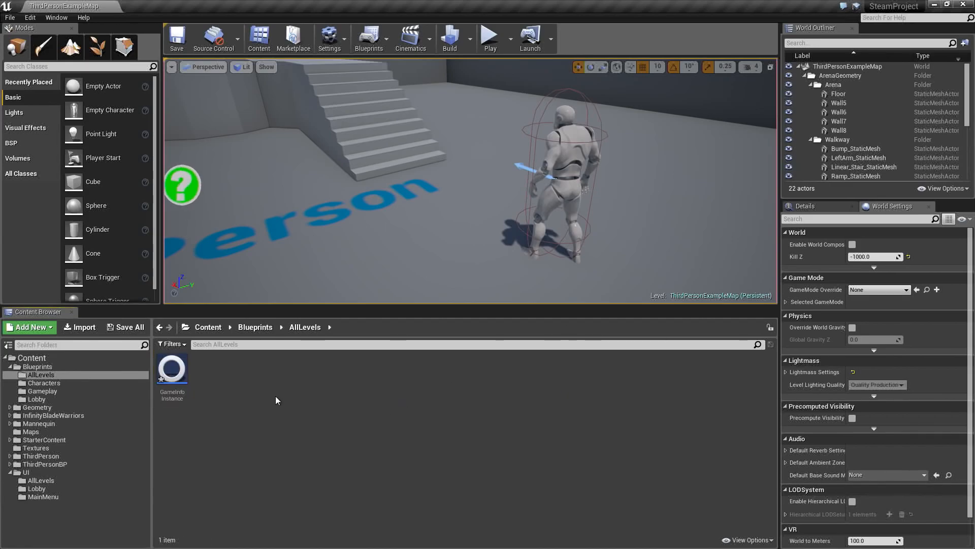
- Create a Blueprint Structure named PlayerInfo in the Blueprints/AllLevels folder
right_click(220, 373)
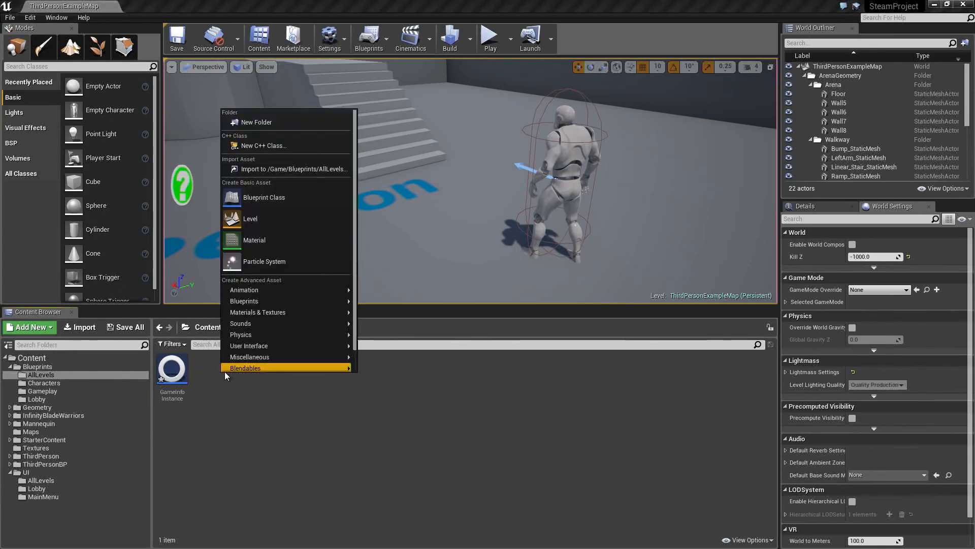
mouse_move(251, 303)
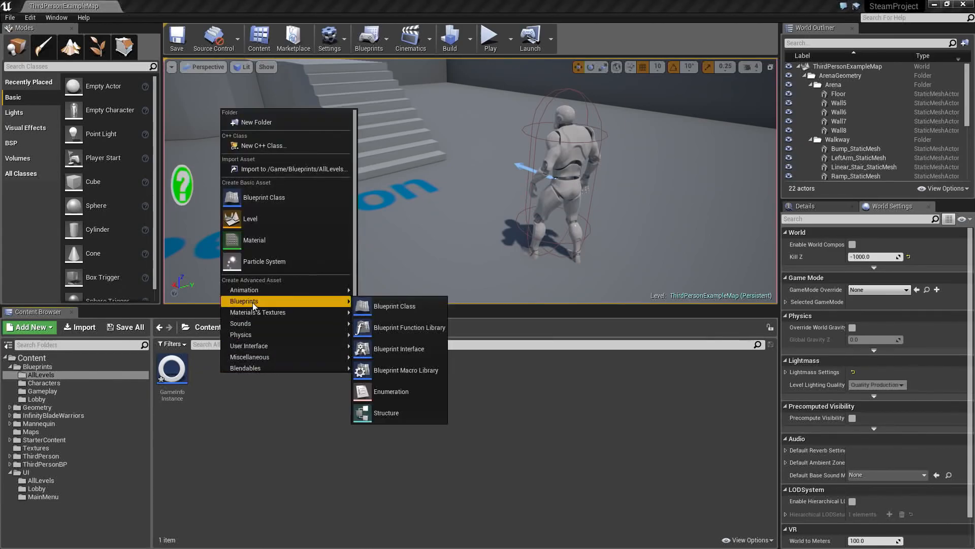
click(384, 413)
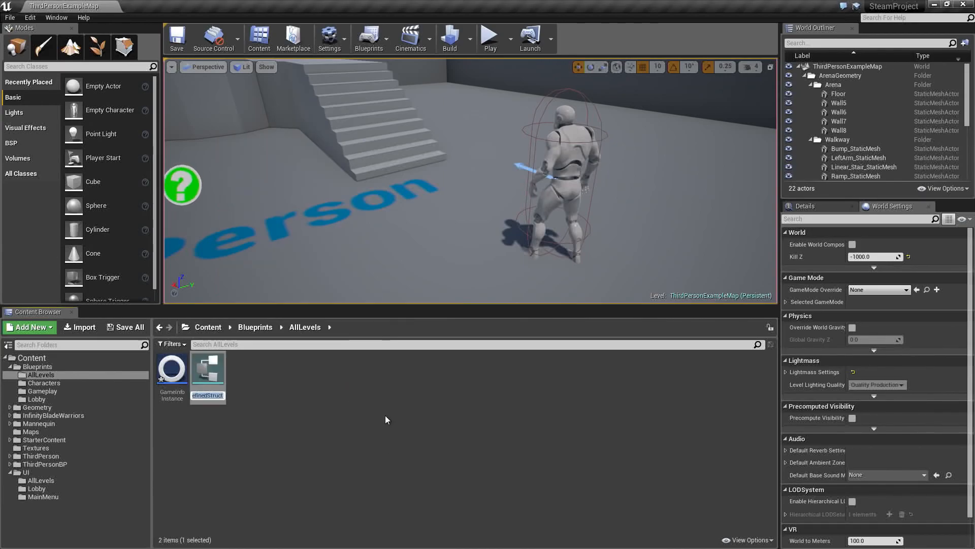
text(PlayerInfo)
key(Return)
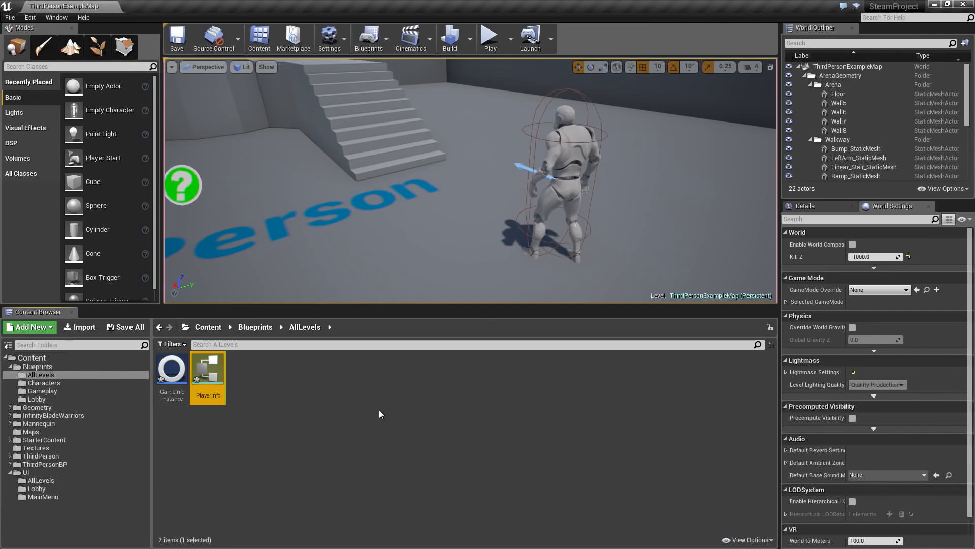
click(272, 391)
- Create a Blueprint class with SaveGame as its parent in Blueprints/AllLevels, name it PlayerSaveGame, and save all new assets
right_click(256, 379)
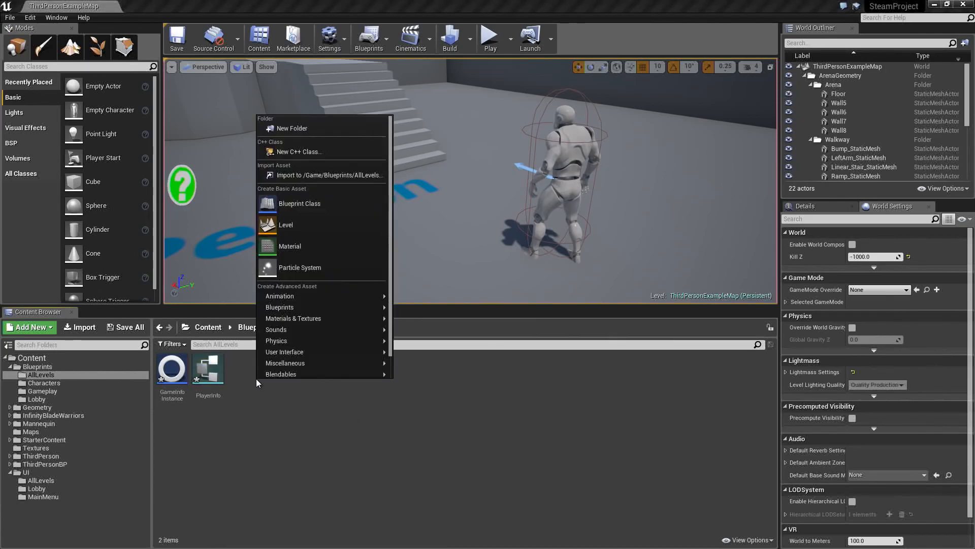
mouse_move(291, 306)
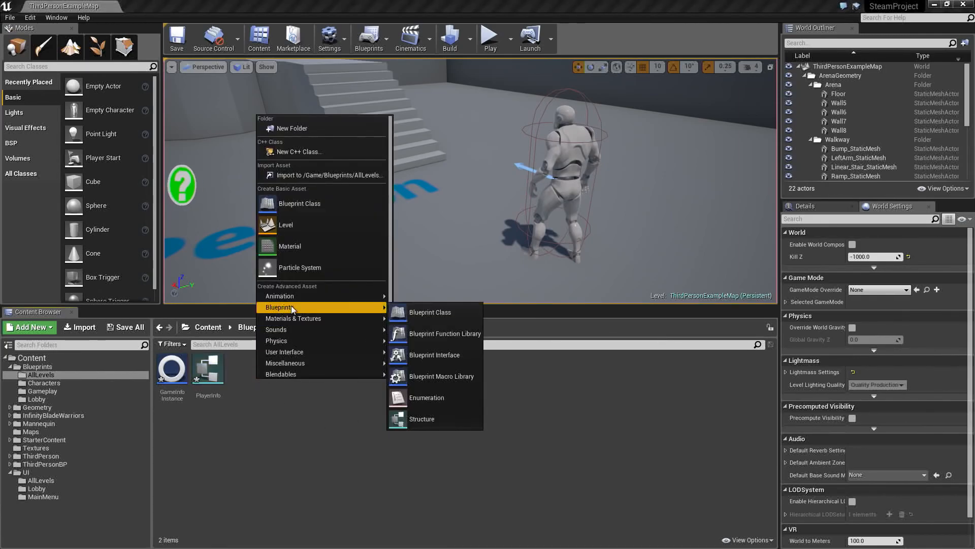
click(415, 309)
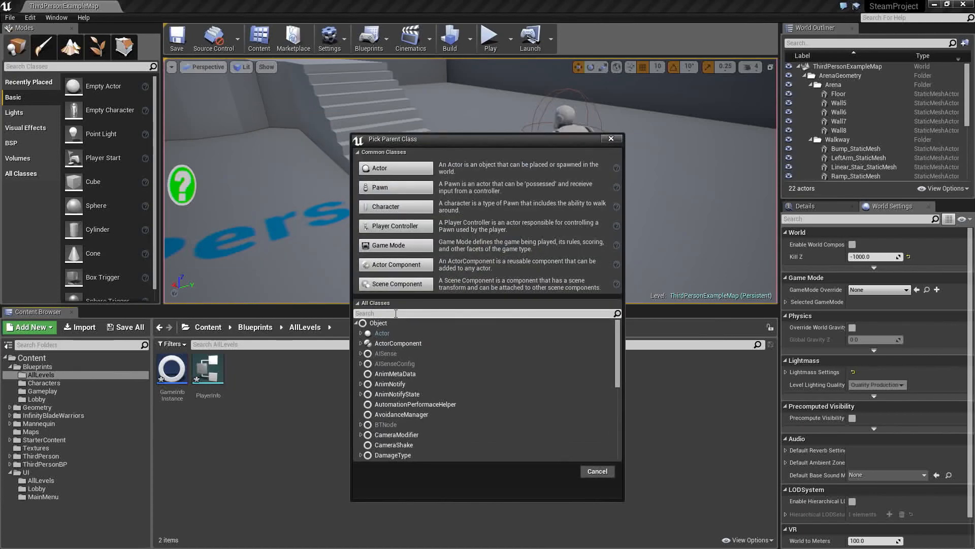
text(savegame)
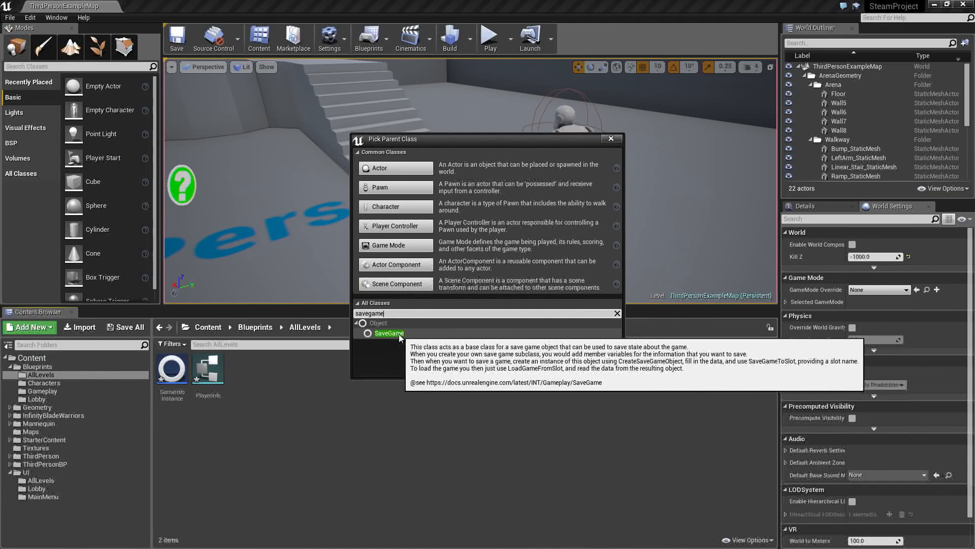
click(390, 333)
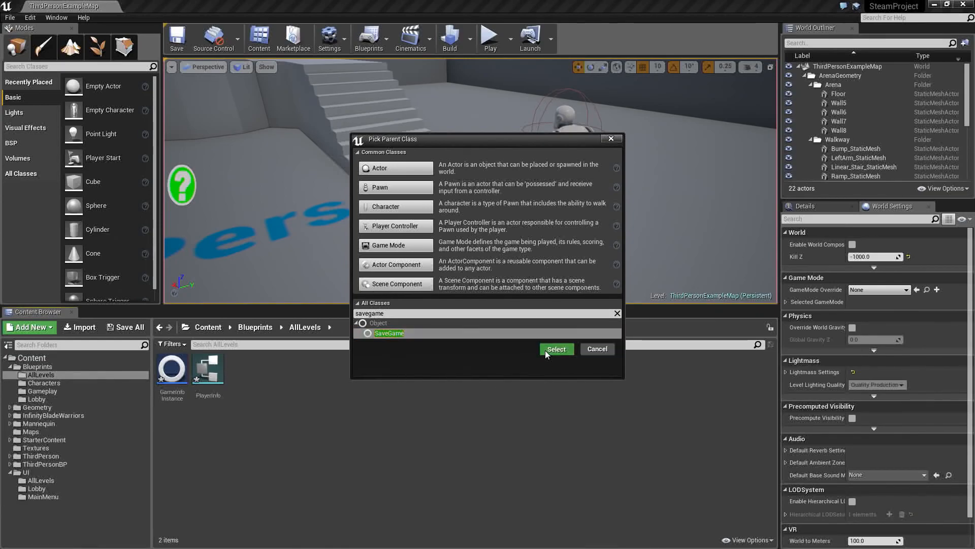
click(545, 350)
text(P)
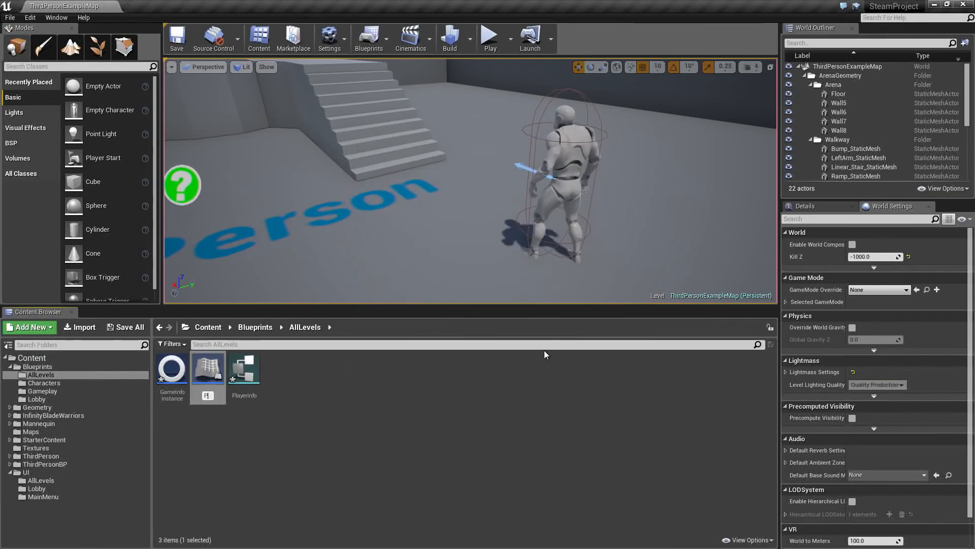
text(layerSaveGame)
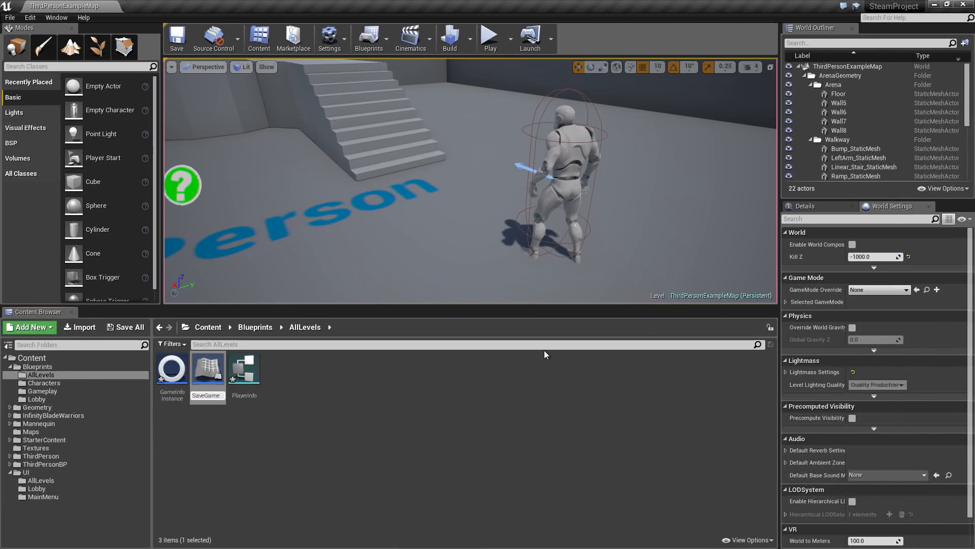
key(Return)
click(302, 426)
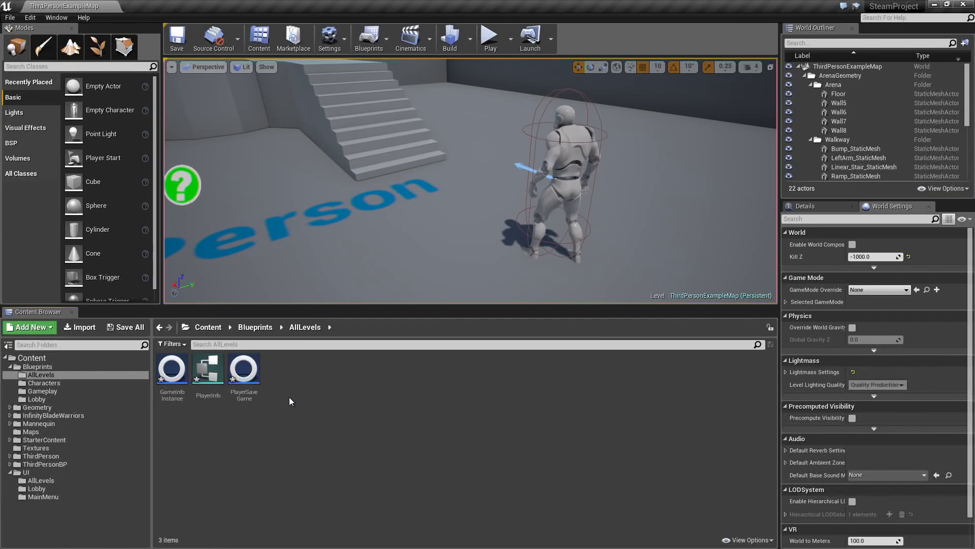
click(126, 327)
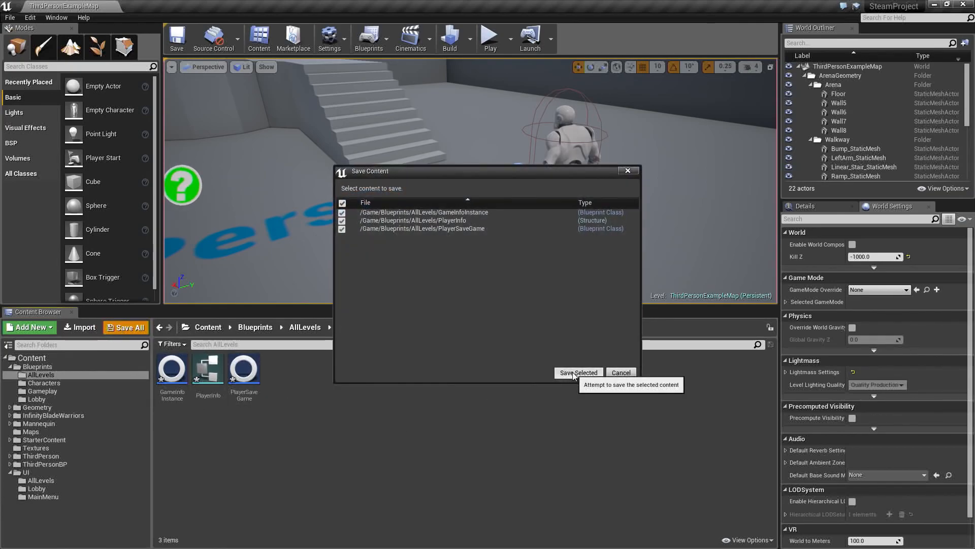
click(573, 374)
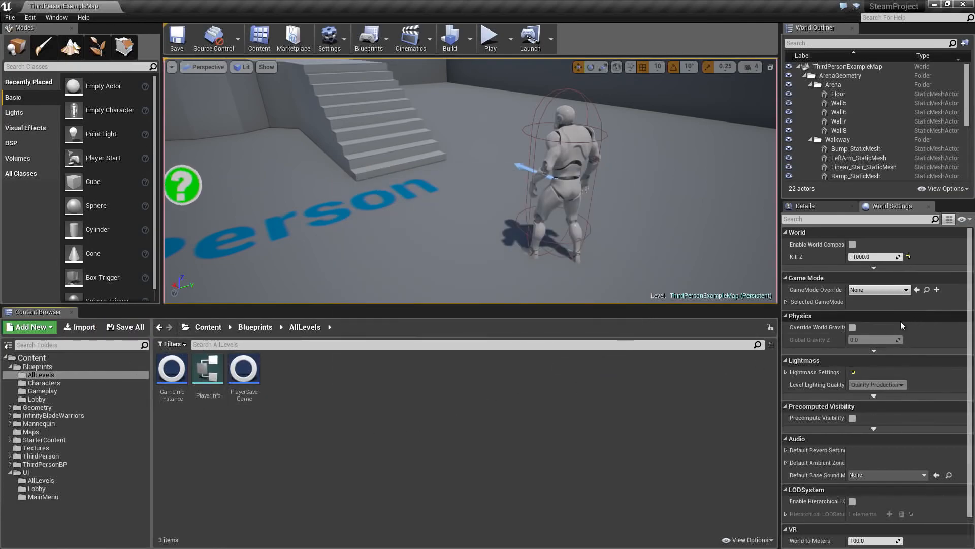
- Copy the ThirdPersonCharacter blueprint from ThirdPersonBP/Blueprints into the Blueprints/Characters folder
click(58, 377)
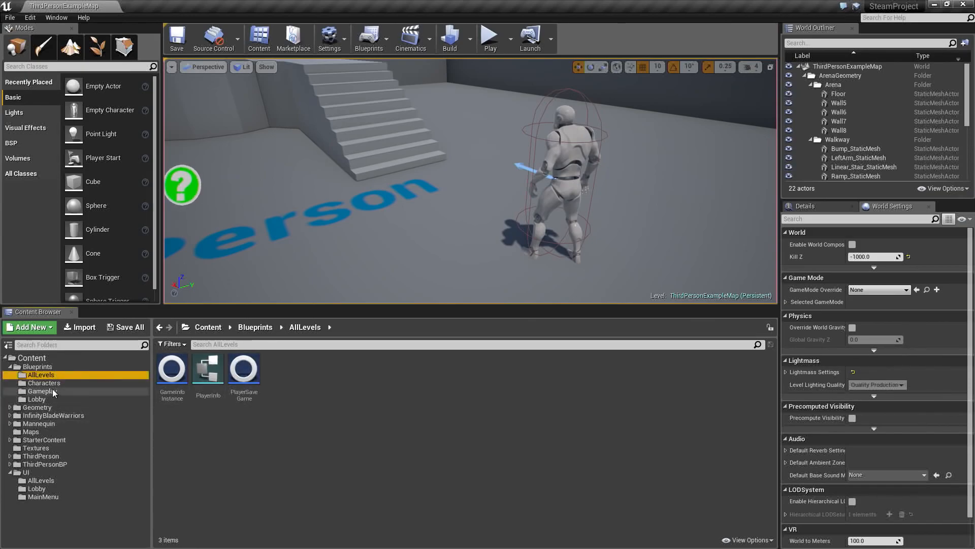
click(45, 382)
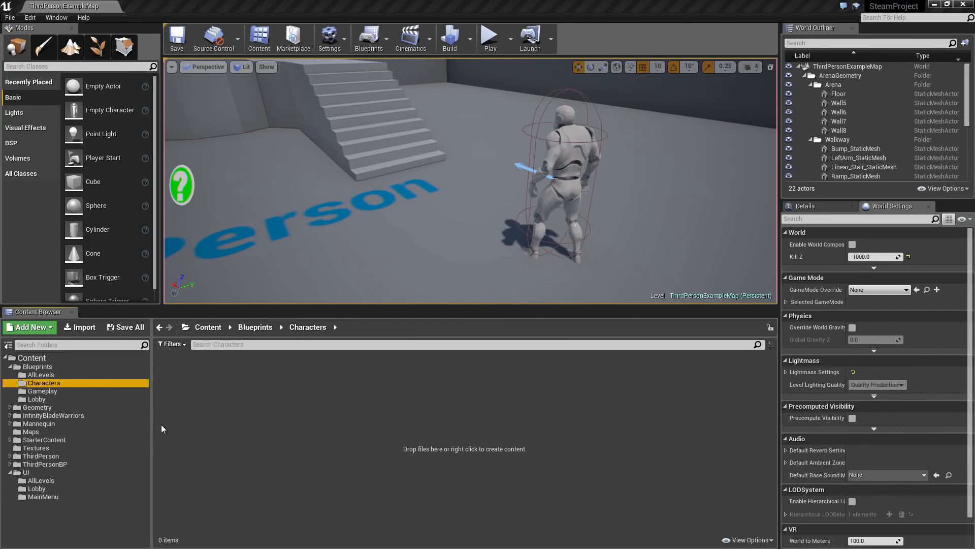
click(63, 465)
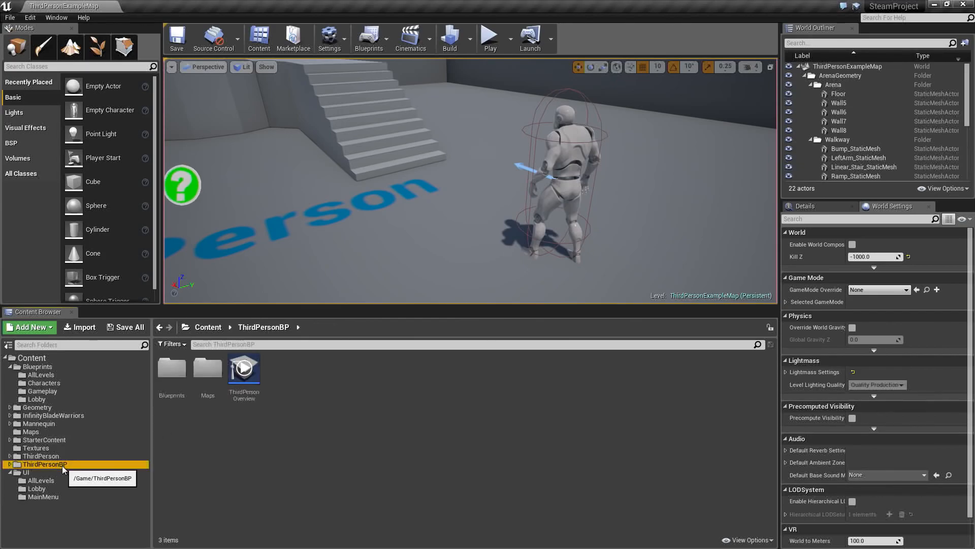
double_click(180, 384)
click(173, 376)
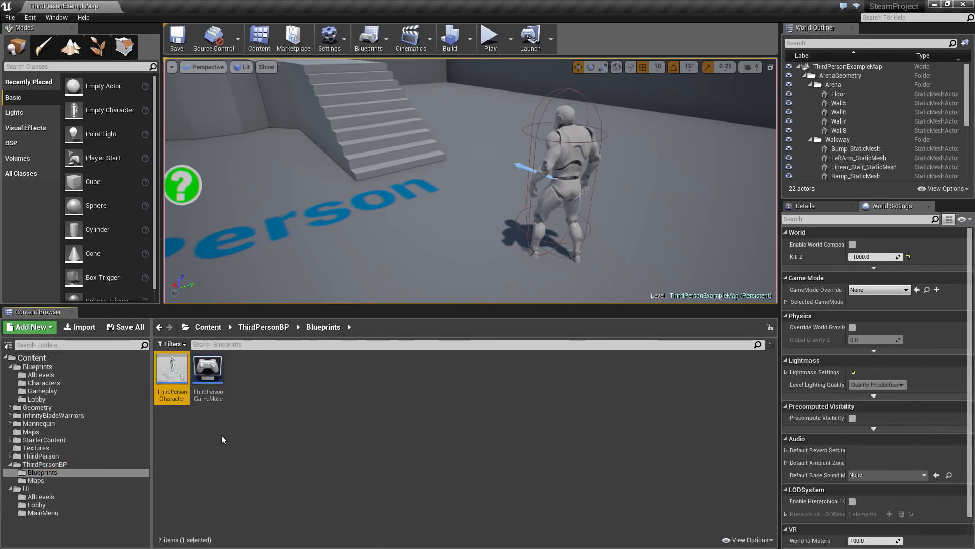
drag(173, 371, 60, 384)
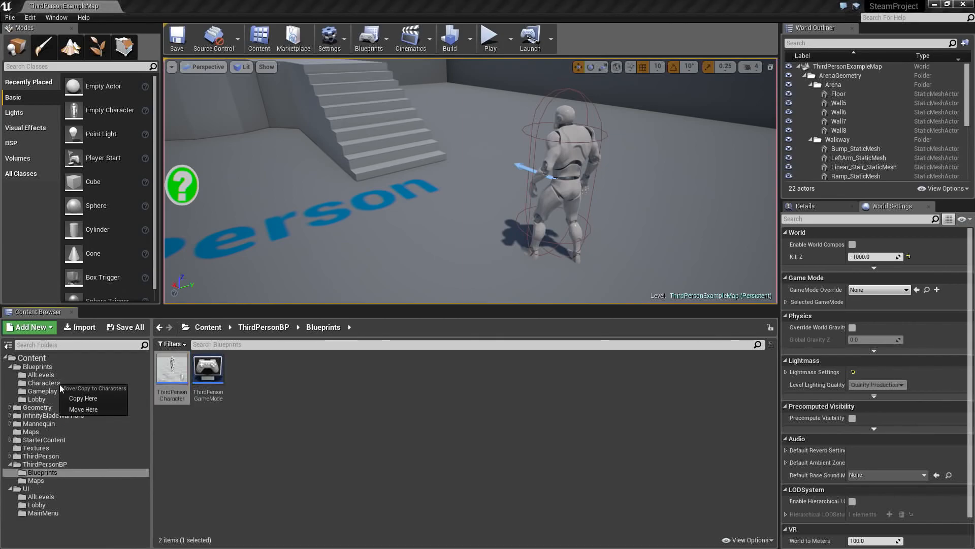
click(89, 398)
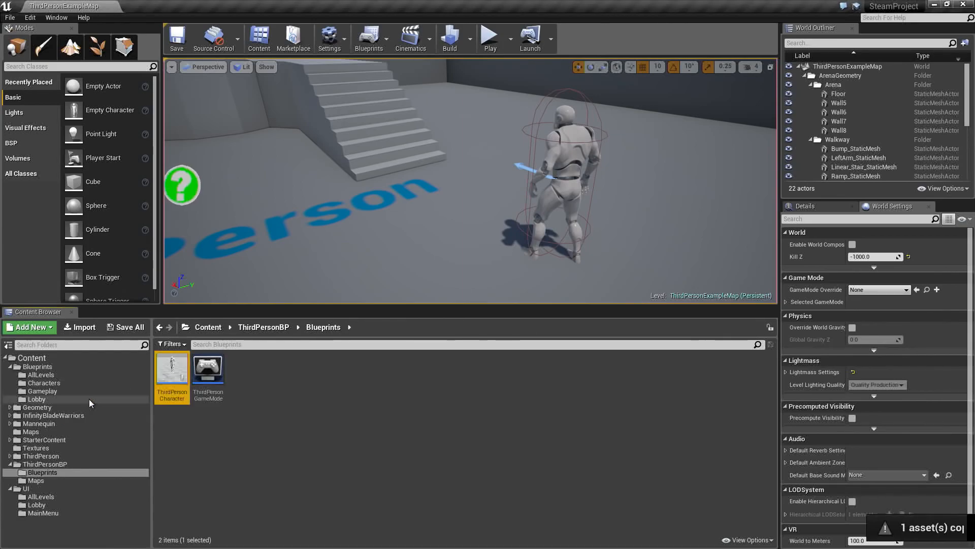
- Rename the copied ThirdPersonCharacter blueprint in Blueprints/Characters as 0_Base
click(56, 384)
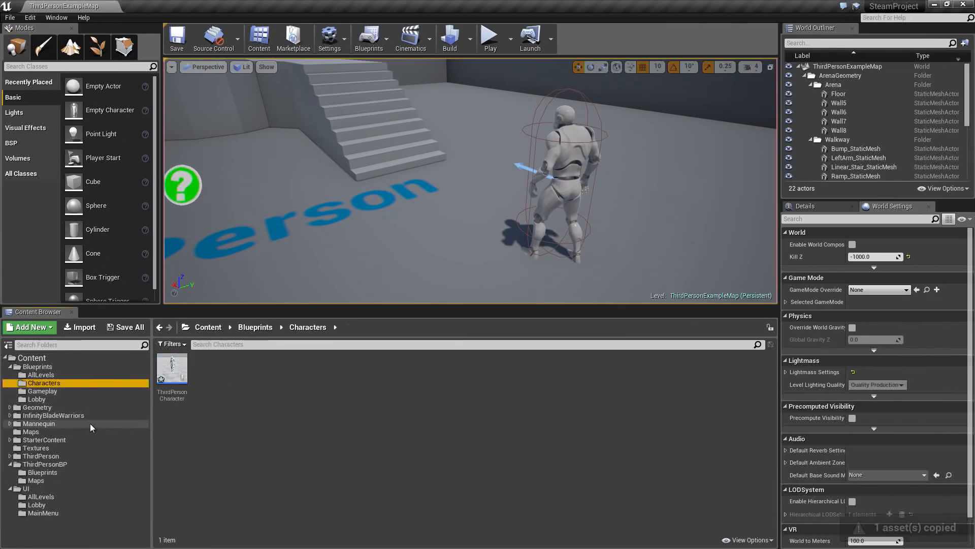
click(172, 370)
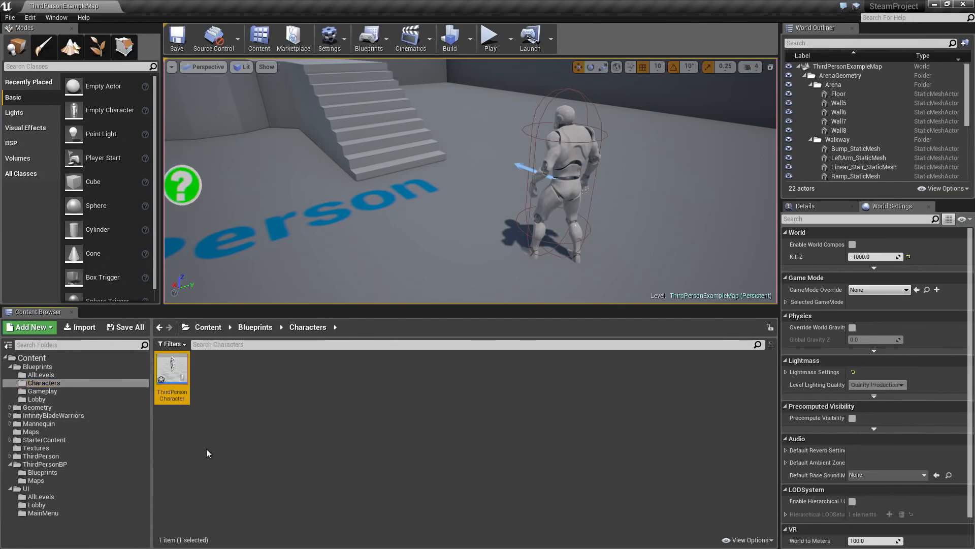
key(F2)
text(0)
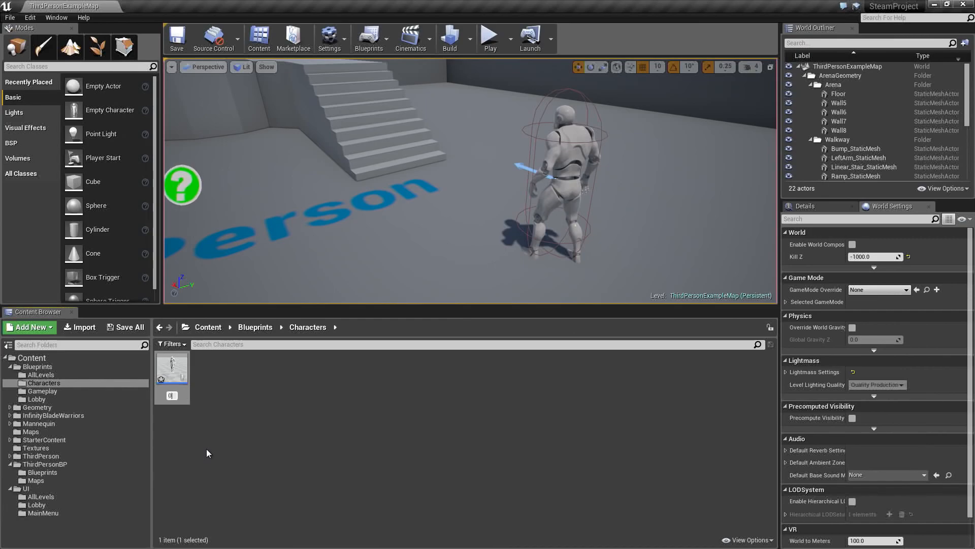
text(_Base)
key(Return)
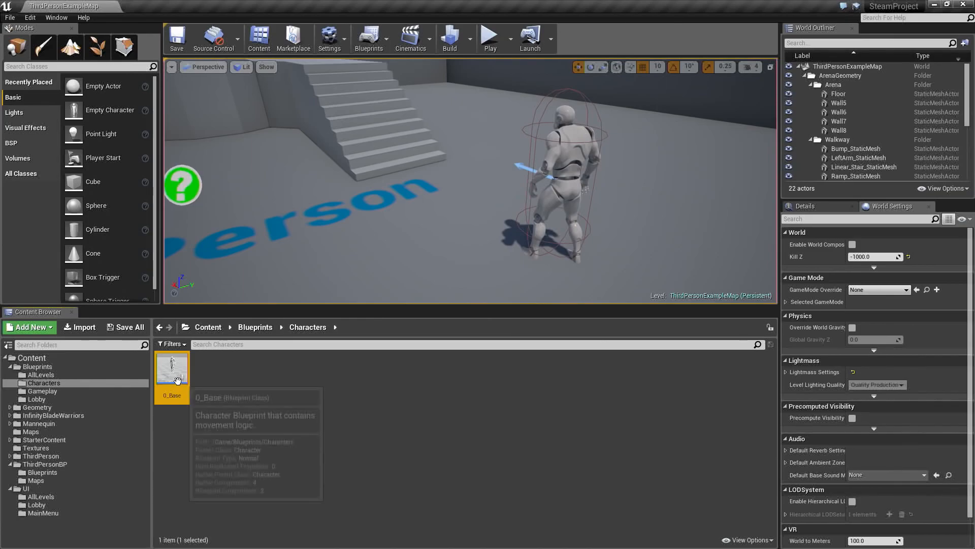
- Open the 0_Base blueprint and set the inherited Mesh component's skeletal mesh to sk_CharM_Base
double_click(178, 382)
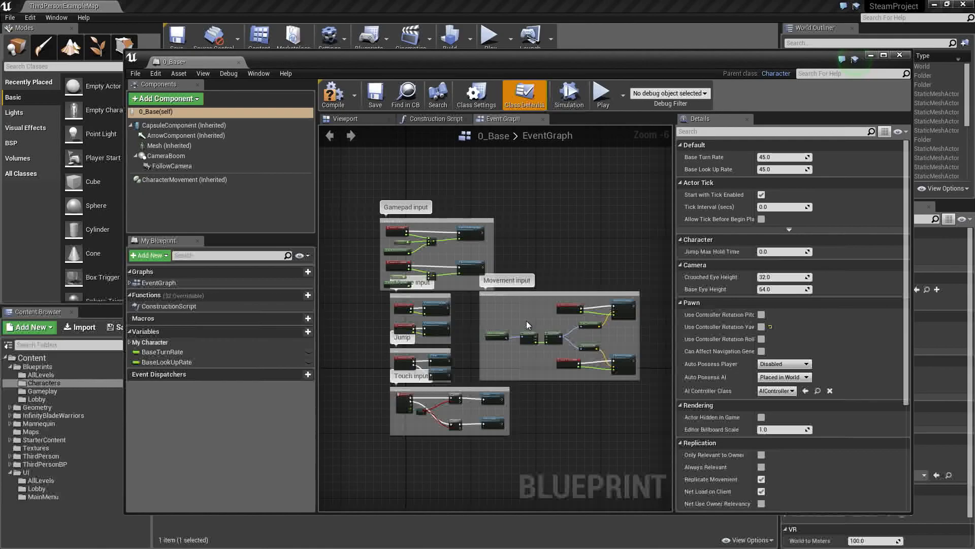
click(343, 121)
click(172, 147)
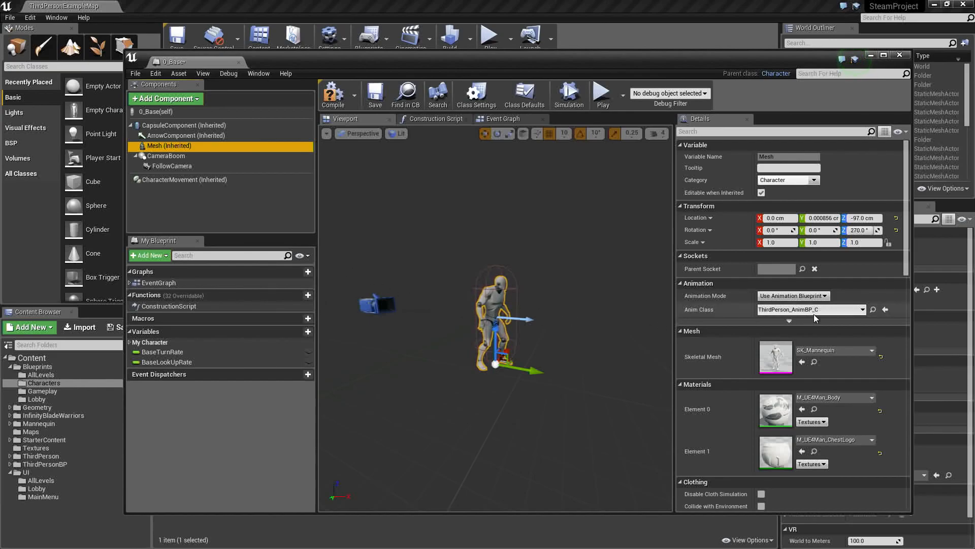
click(828, 352)
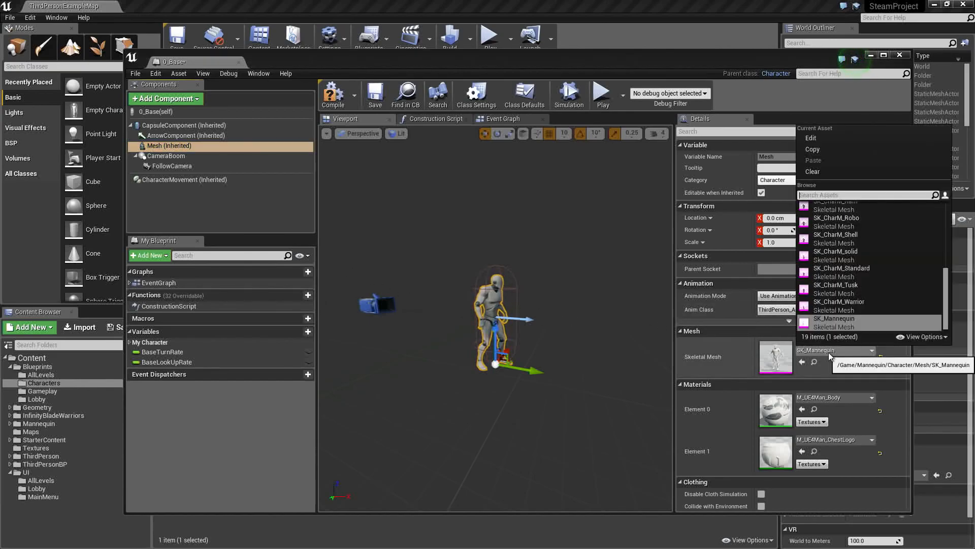
text(base)
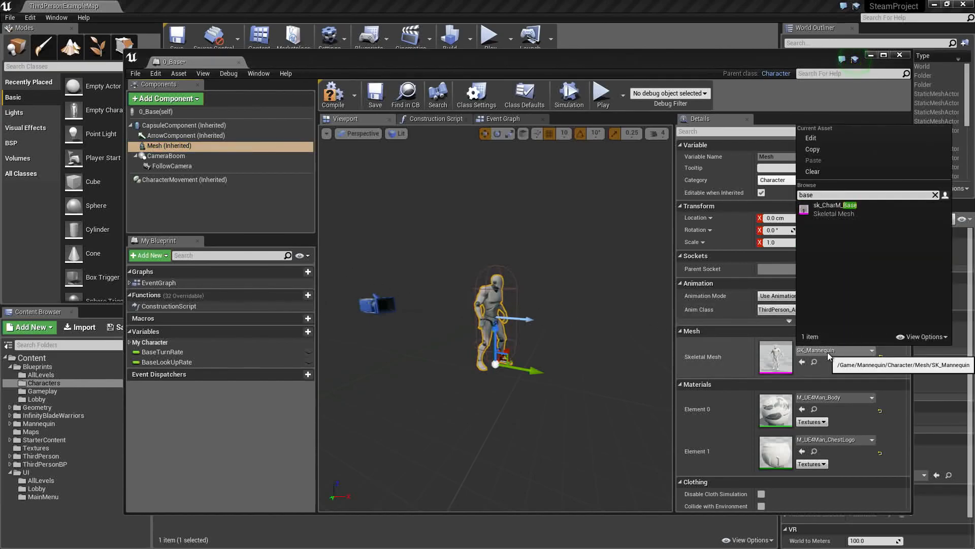
click(828, 211)
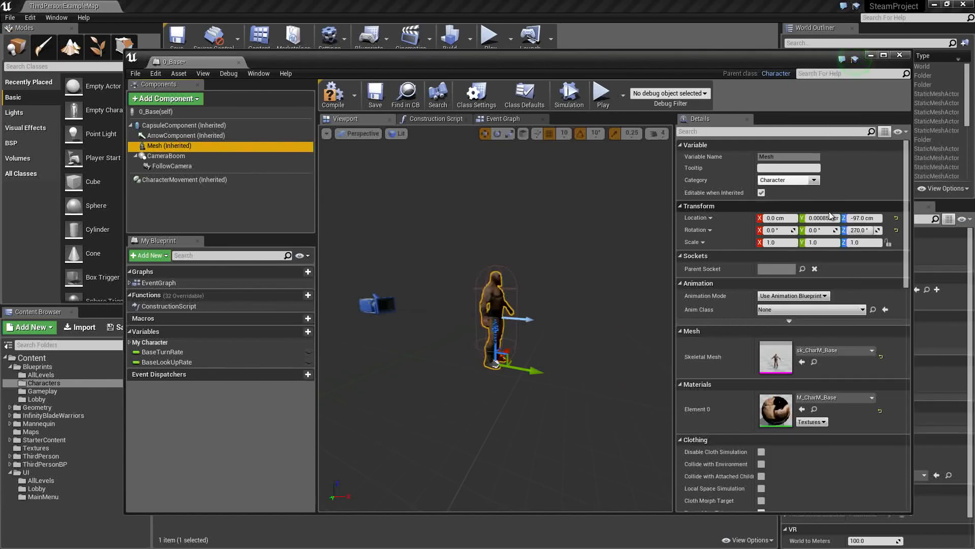
- Reset the Mesh component's skeletal mesh to its default and assign sk_CharM_Base again
click(881, 357)
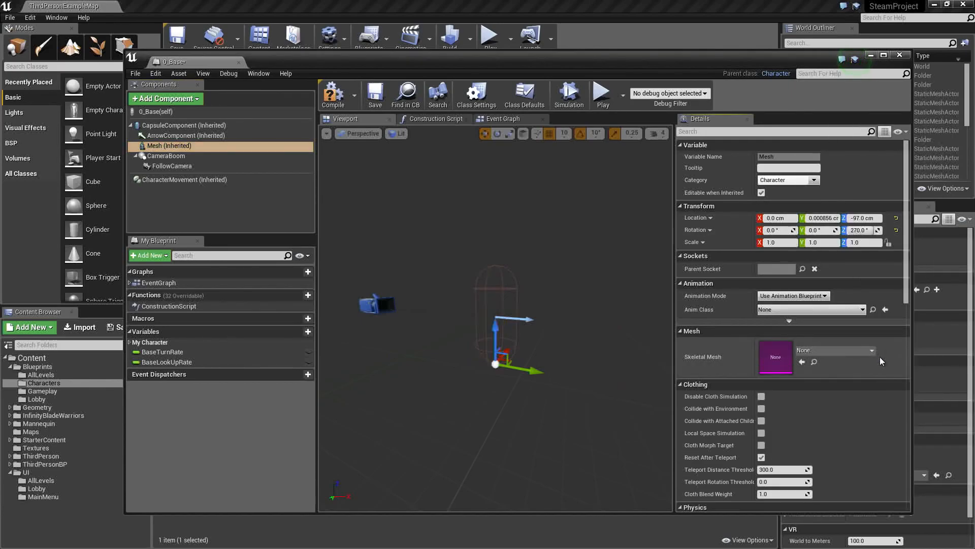
click(849, 351)
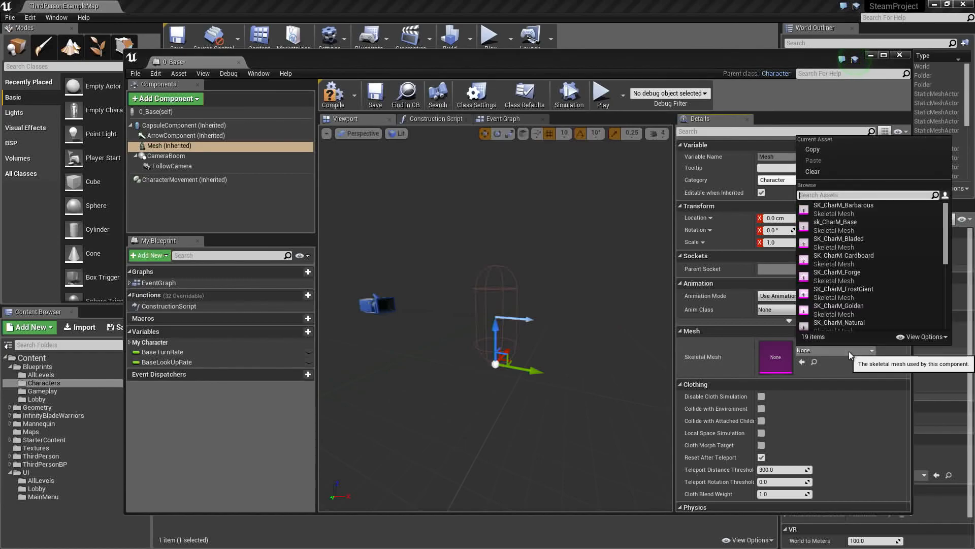
text(base)
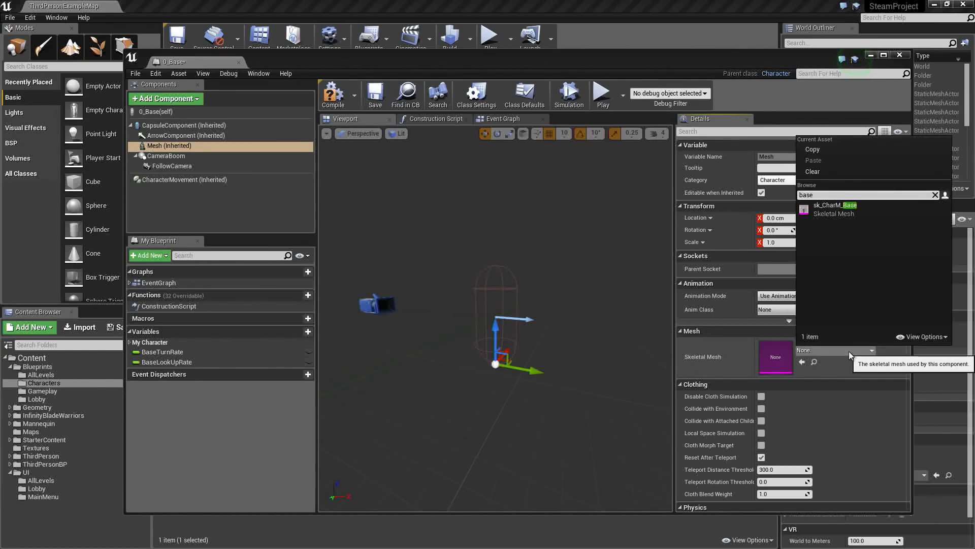
click(831, 212)
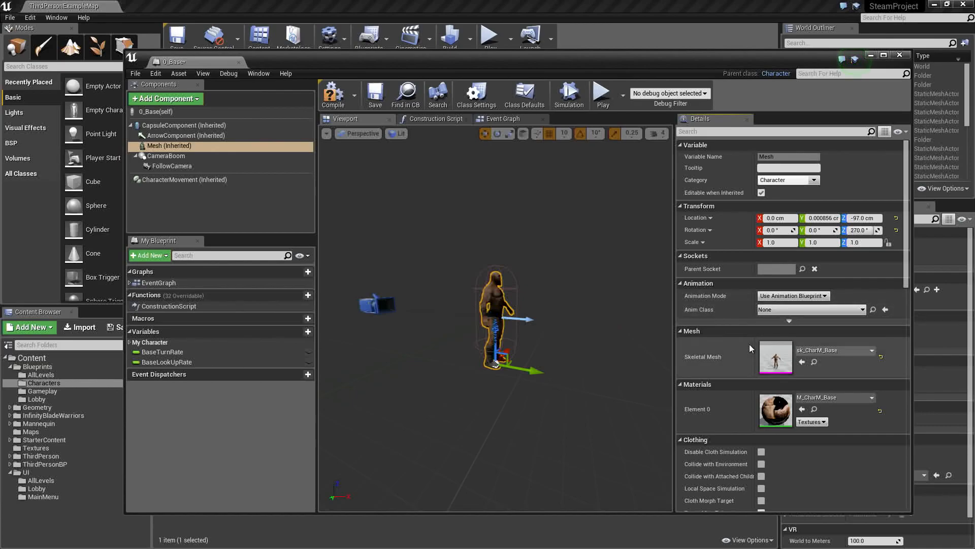
- Compile and save the 0_Base blueprint and close its editor
click(331, 102)
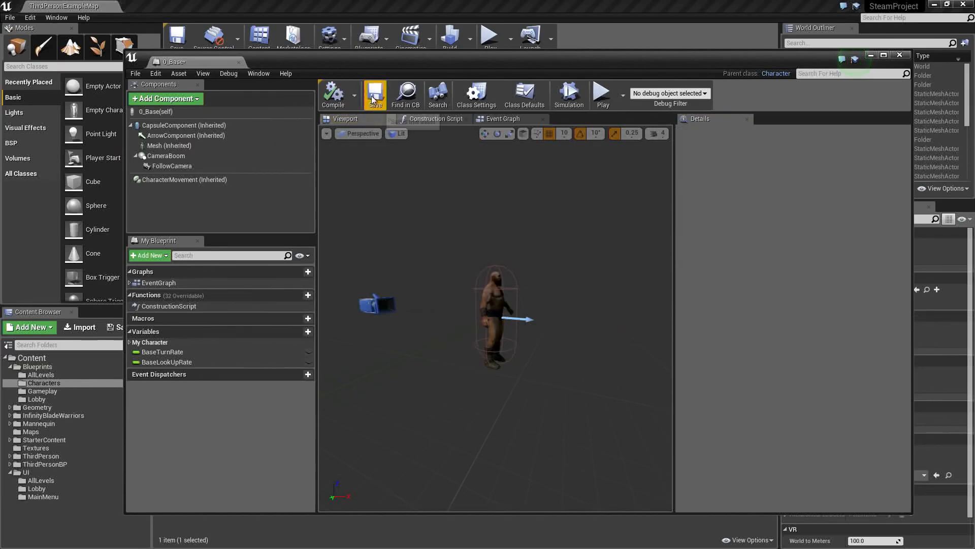
click(375, 96)
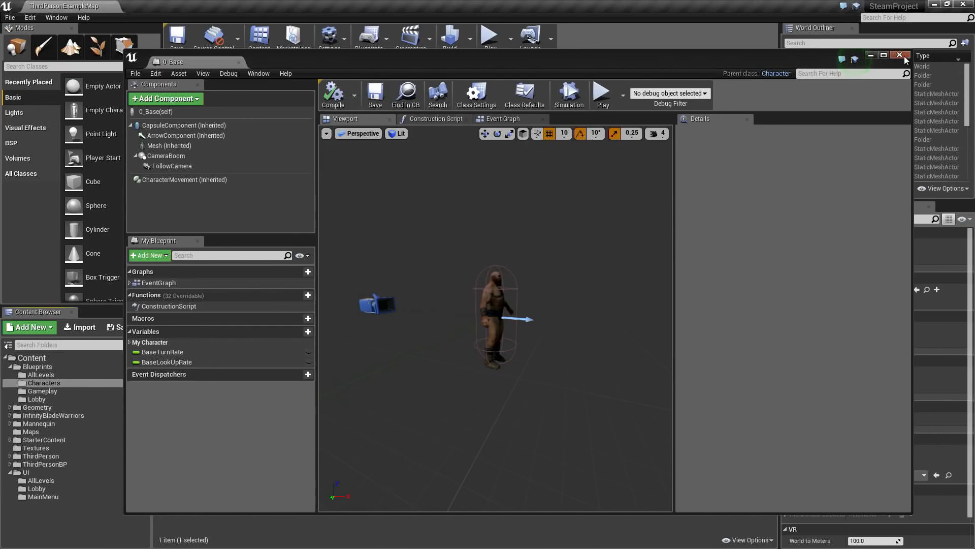
click(900, 55)
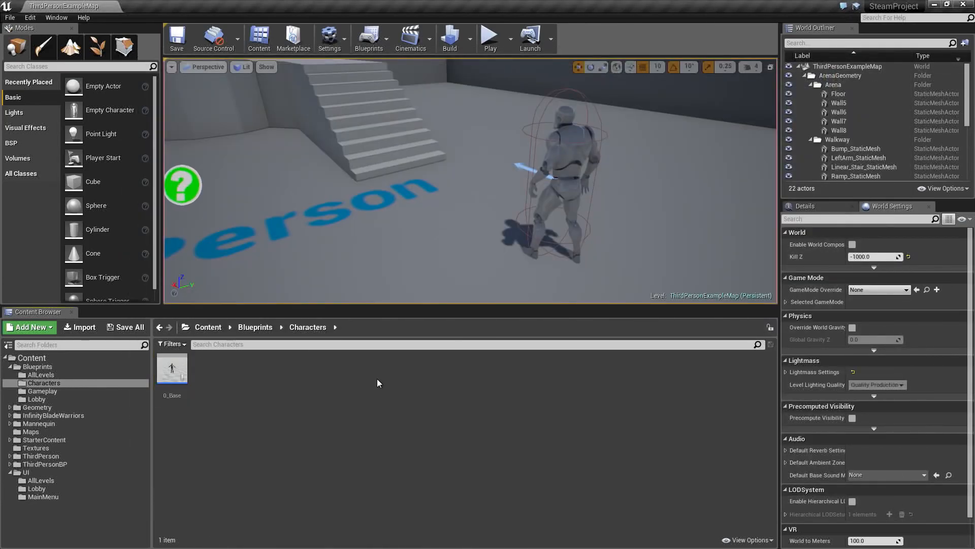
- Create a child blueprint class of 0_Base in the Characters folder and name it Barbarous
mouse_move(171, 373)
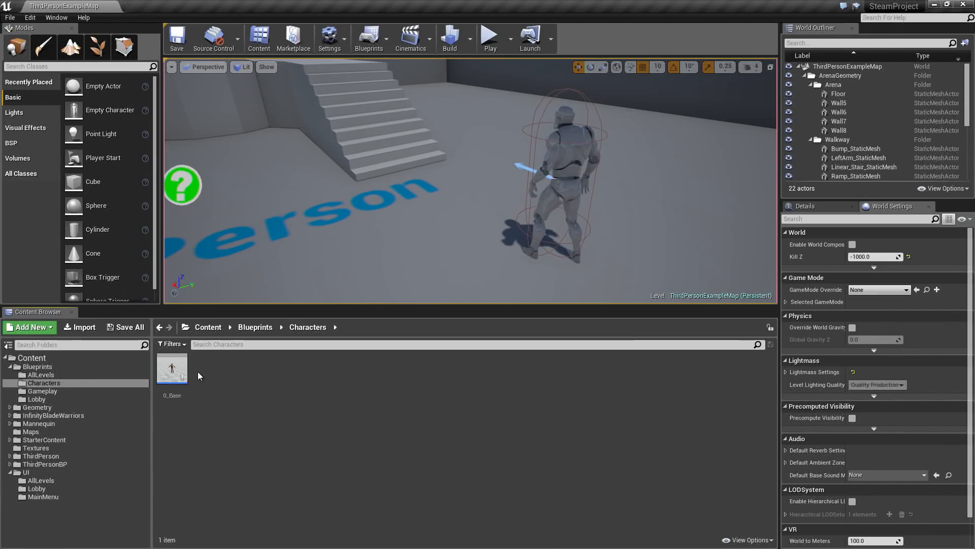
click(187, 387)
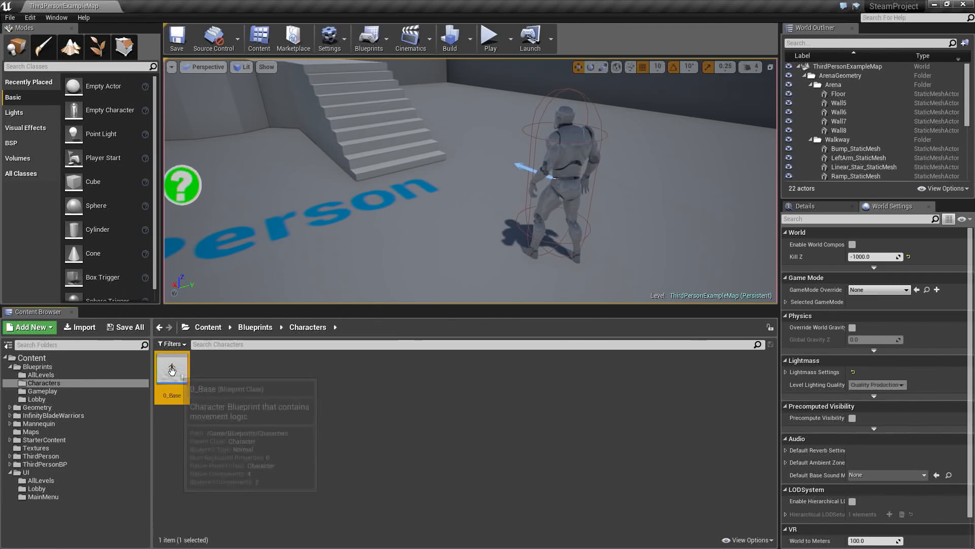
right_click(172, 371)
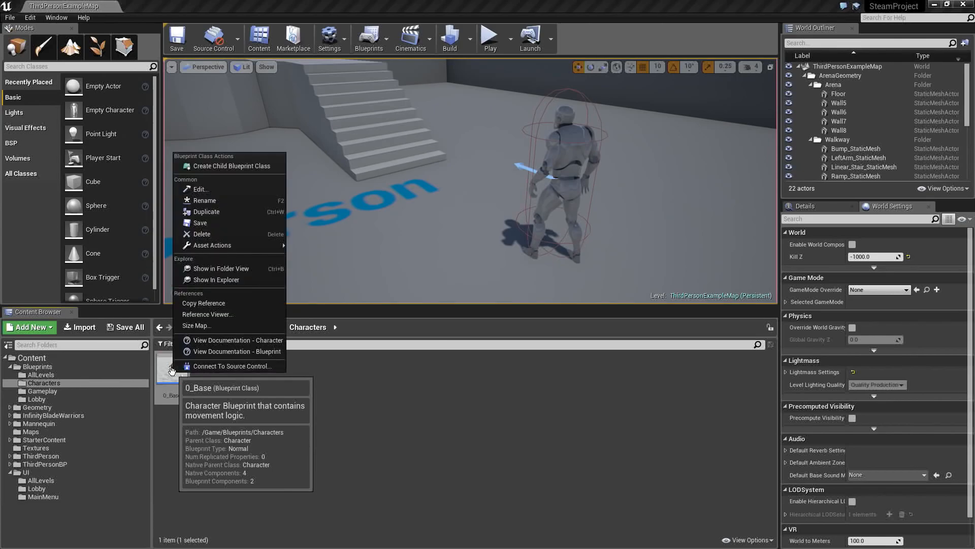
click(241, 165)
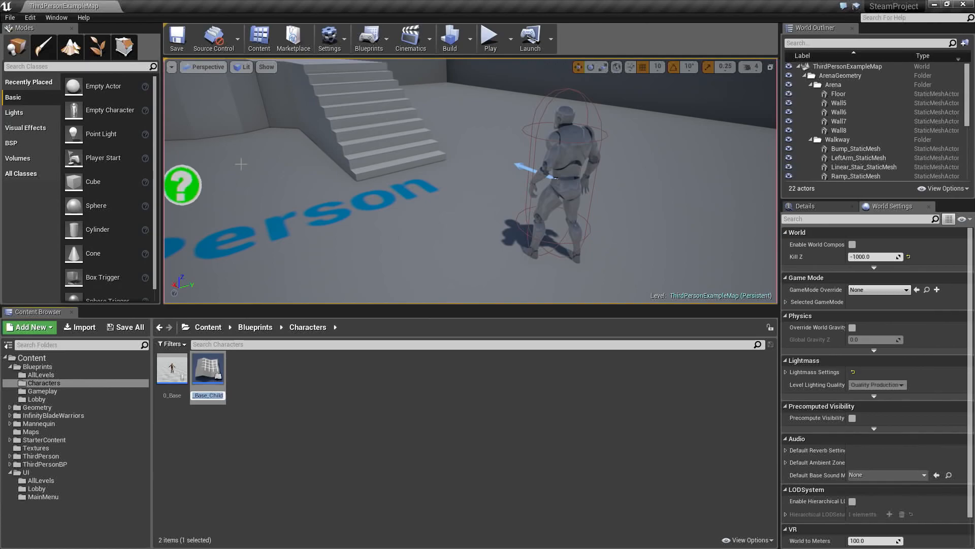
text(Barbarous)
key(Return)
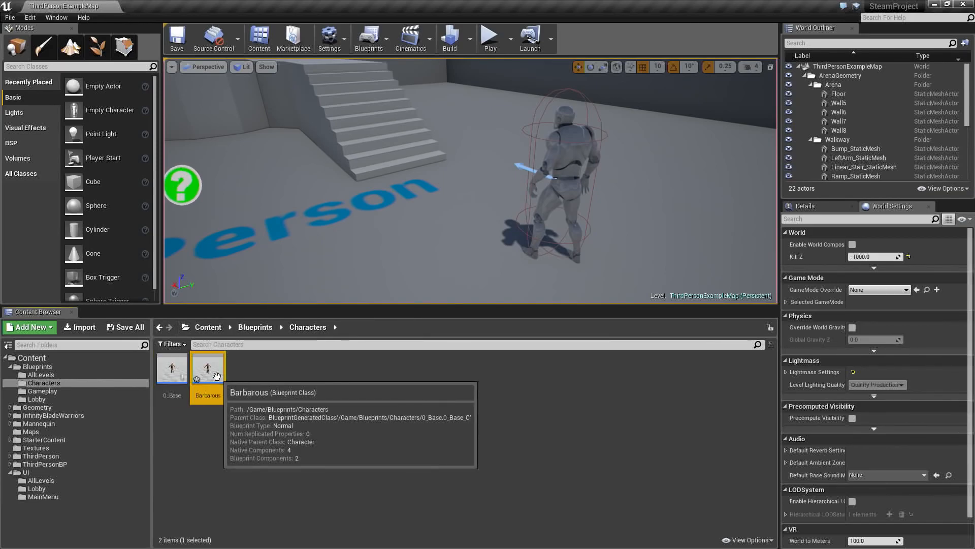
- Duplicate the Barbarous blueprint and rename the copy as Forge
key(ctrl+w)
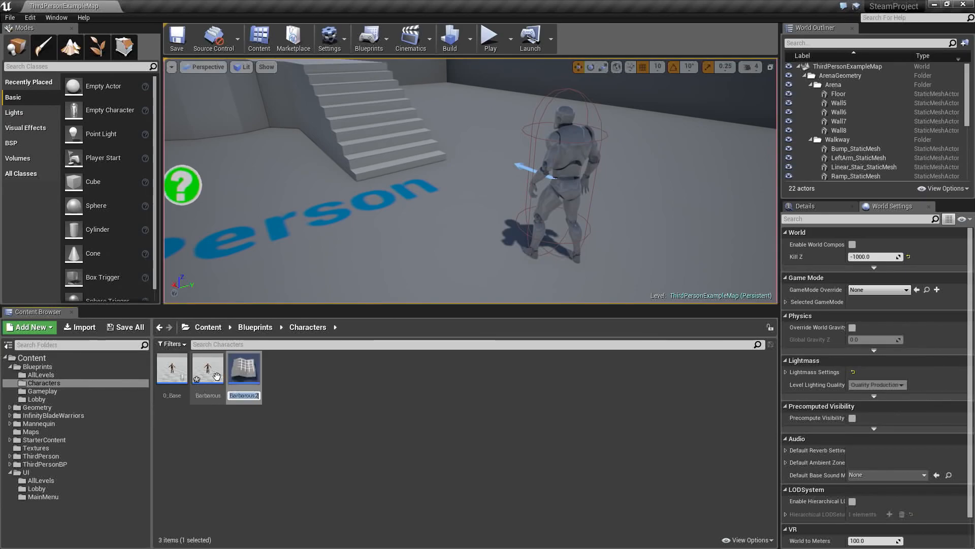
click(222, 431)
click(209, 387)
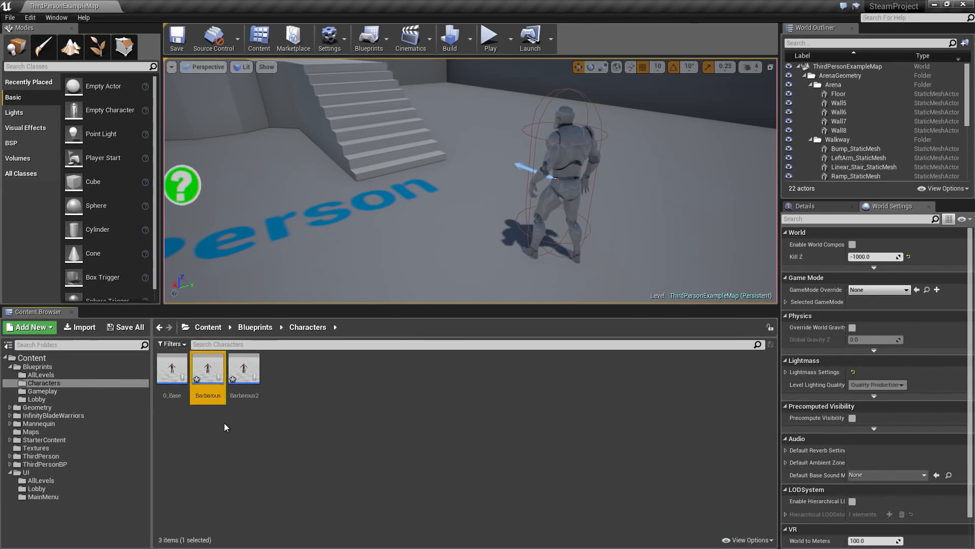
click(249, 380)
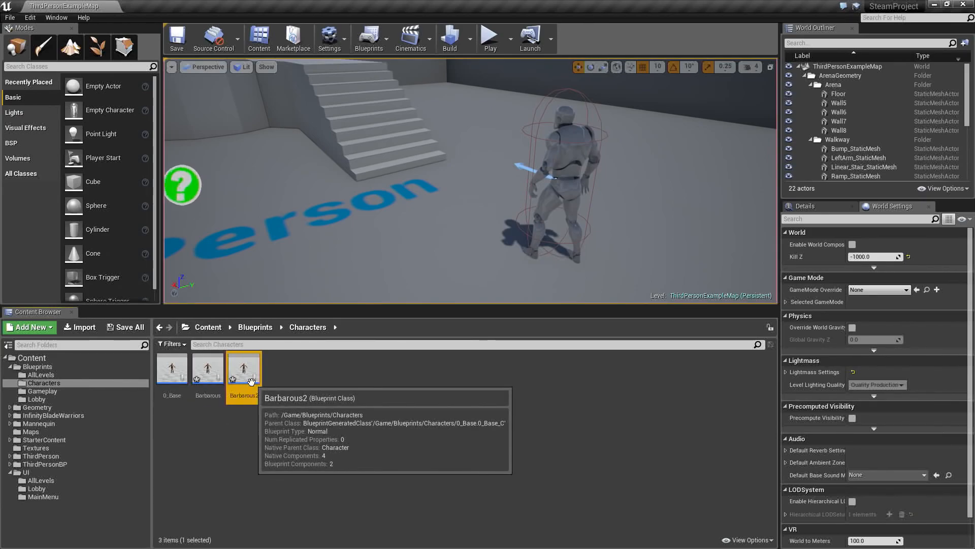
key(F2)
key(Return)
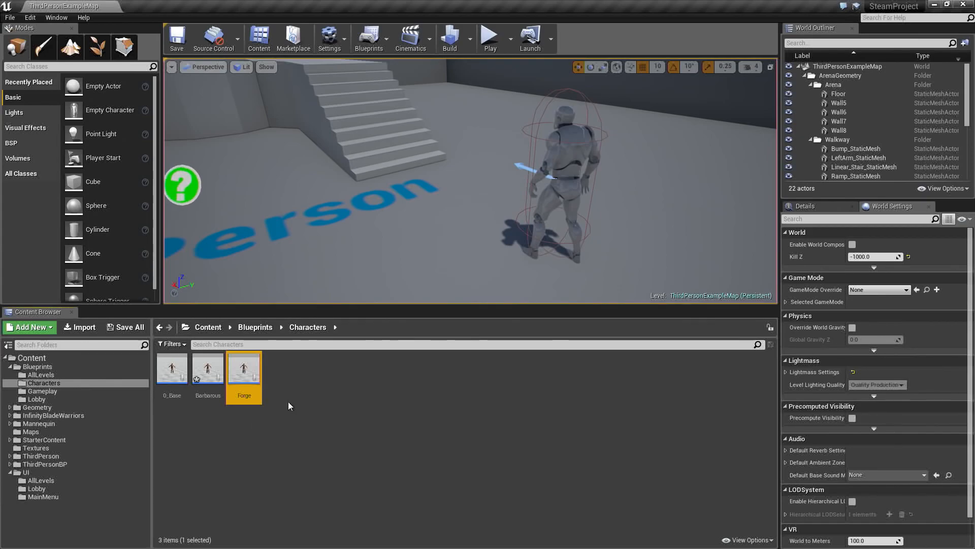
- Duplicate the Forge blueprint as Frosty and duplicate Frosty as Natural
key(ctrl+w)
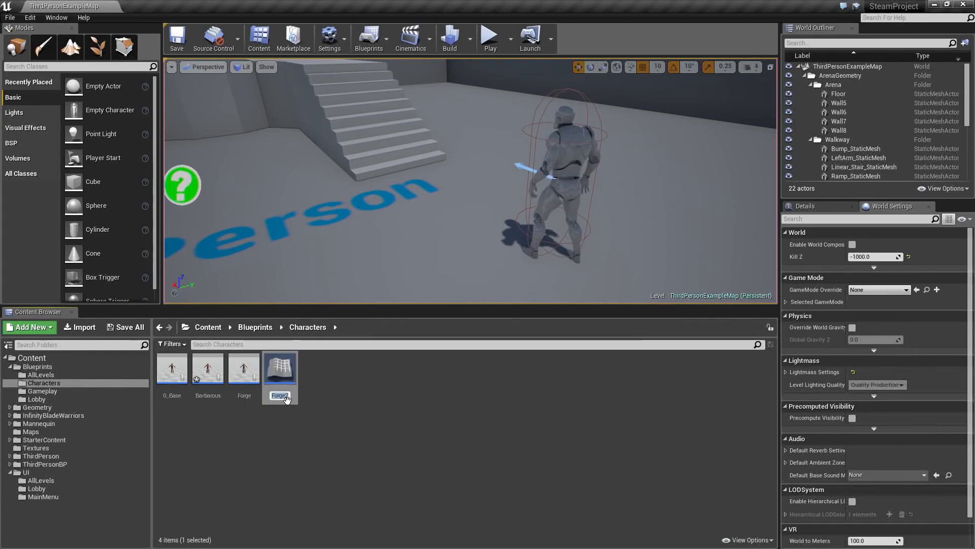
key(Escape)
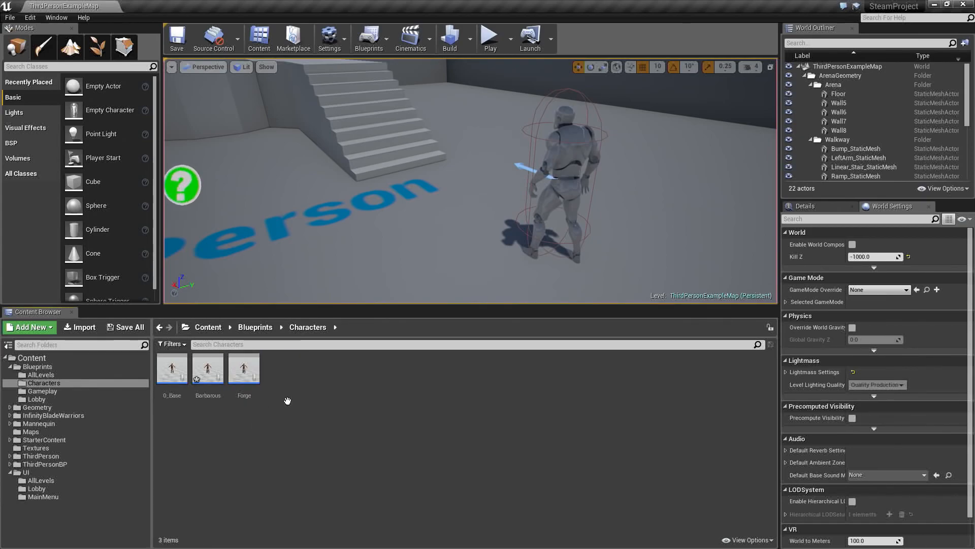
click(287, 391)
key(ctrl+w)
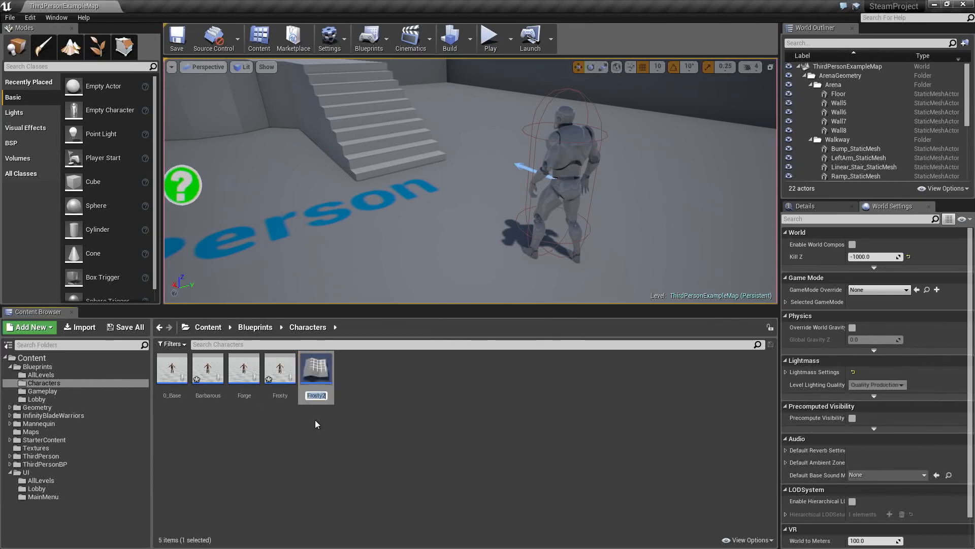
text(Natural)
key(Return)
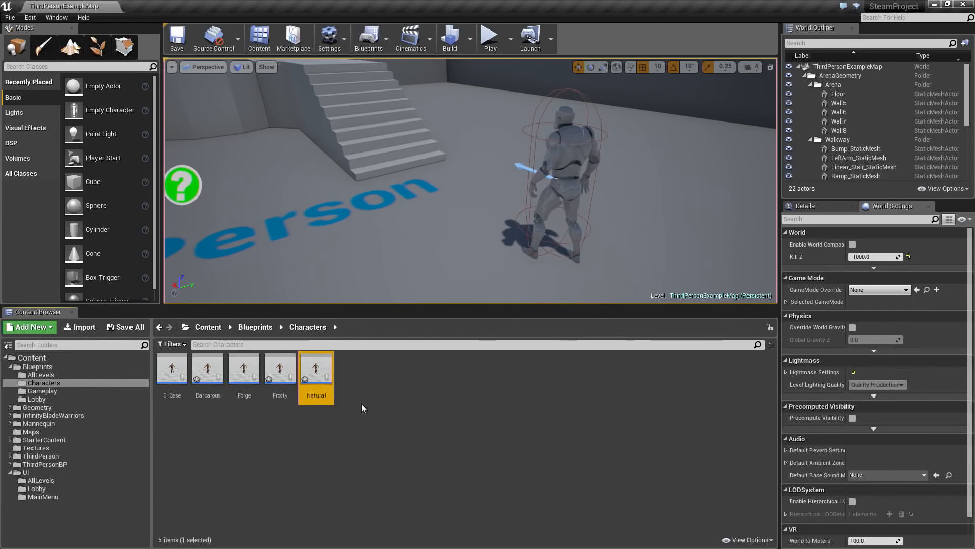
- Duplicate the Natural blueprint as Pit and duplicate Pit as Robo
key(ctrl+w)
text(Pit)
key(Return)
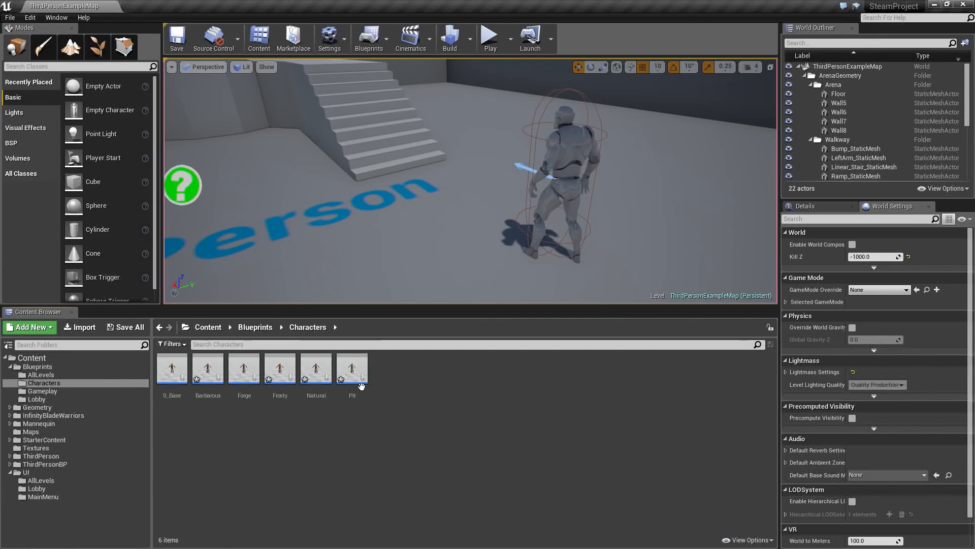
key(ctrl+w)
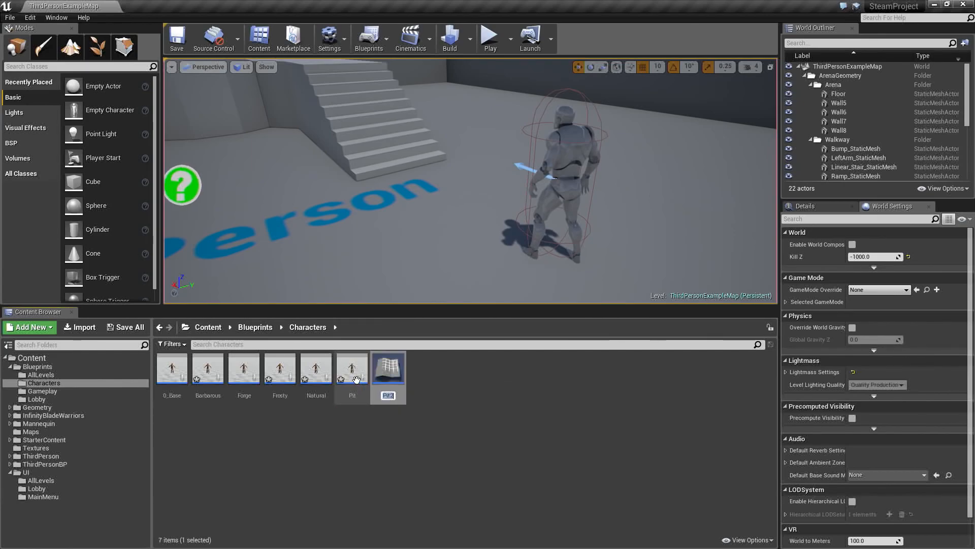
key(Return)
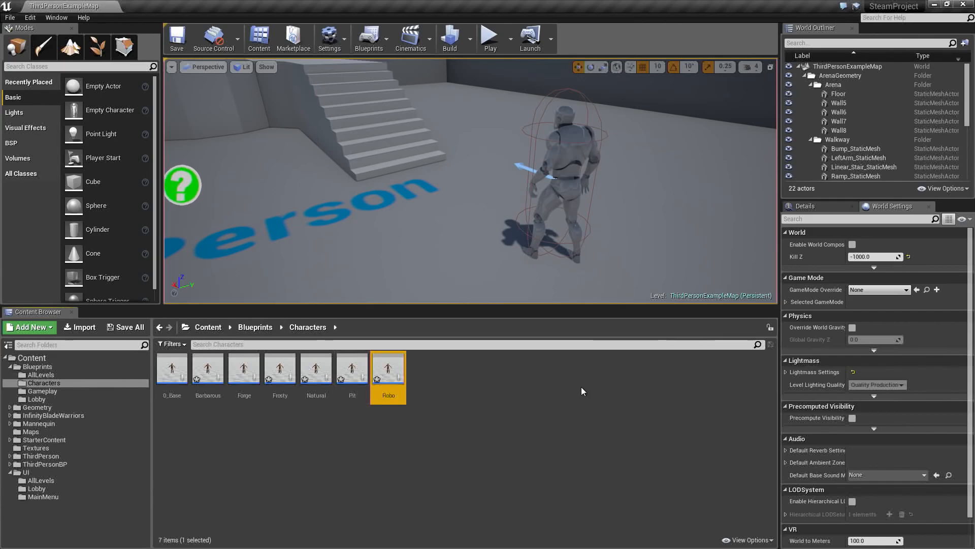
- Duplicate the Robo blueprint as Tusk and duplicate Tusk as Warrior
key(ctrl+w)
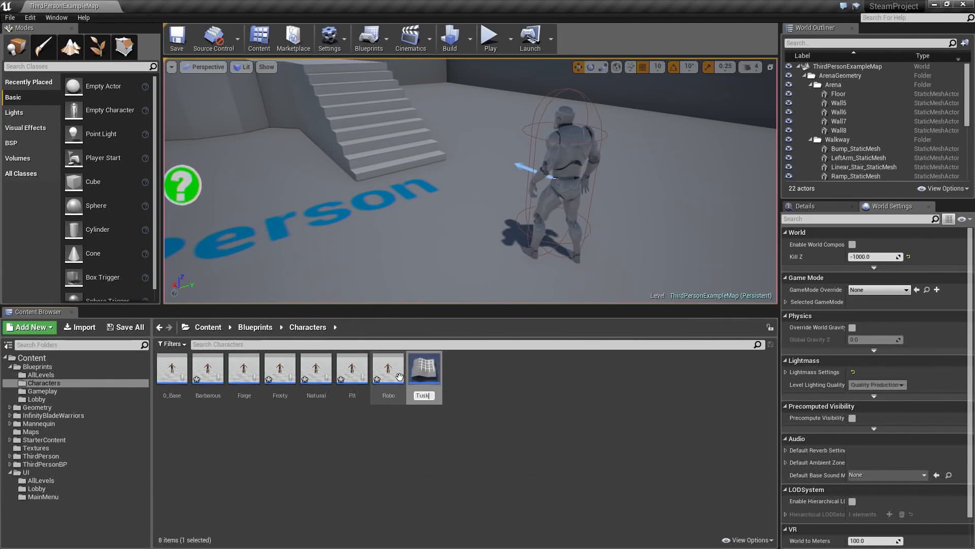
key(Return)
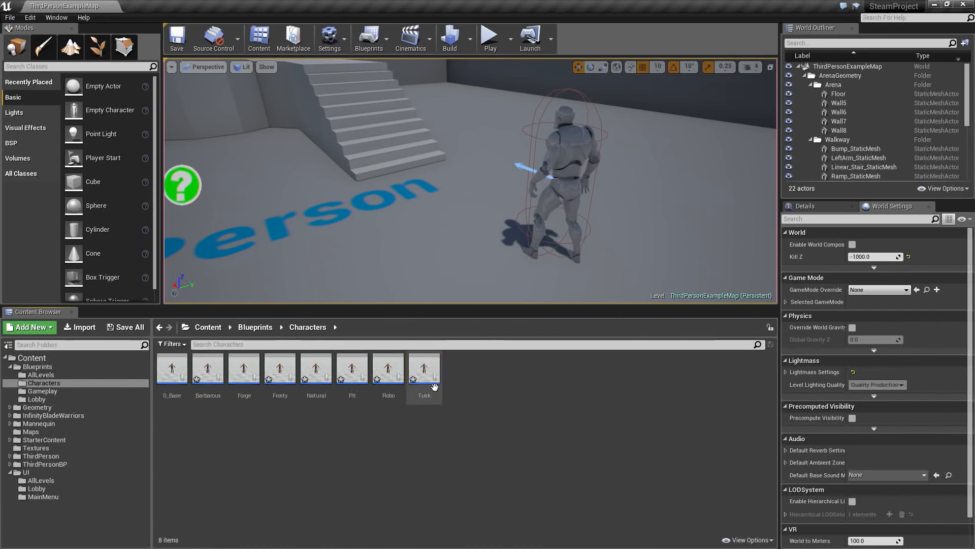
key(ctrl+w)
text(Warrior)
key(Return)
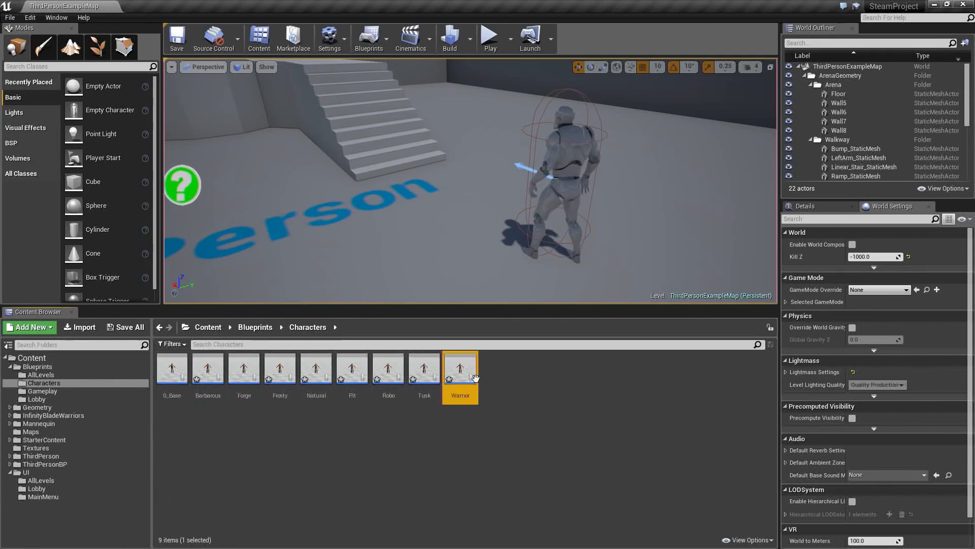
- Save all unsaved content, including the new child character blueprints in the Characters folder
click(438, 425)
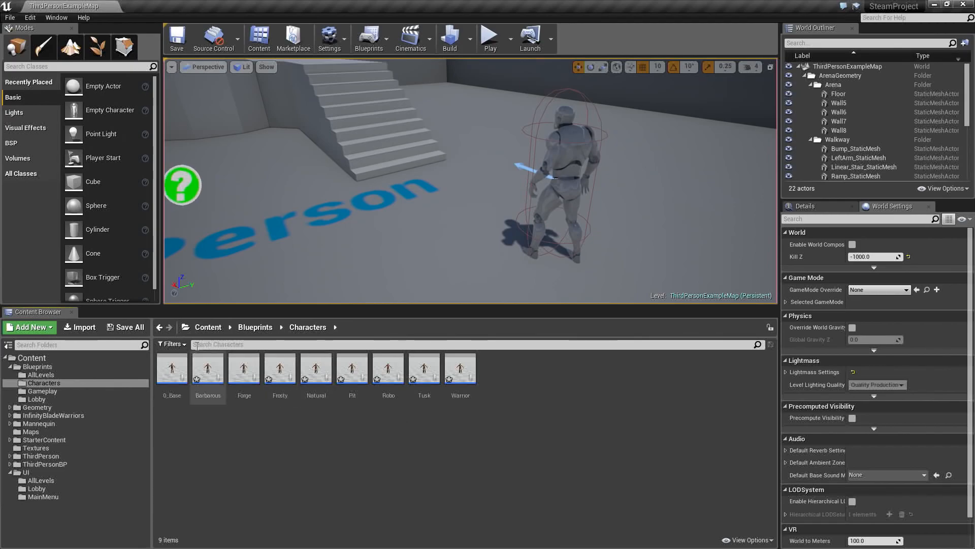
click(128, 329)
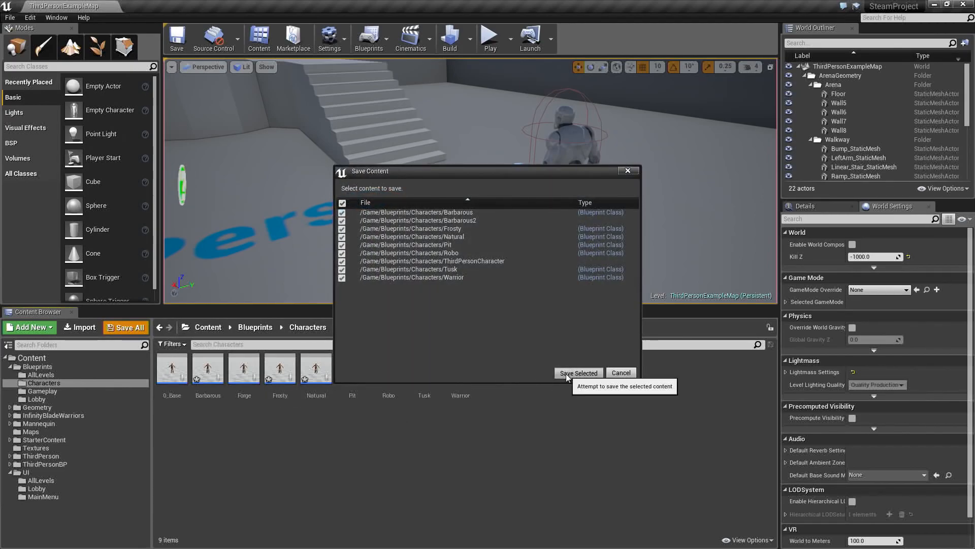
click(566, 376)
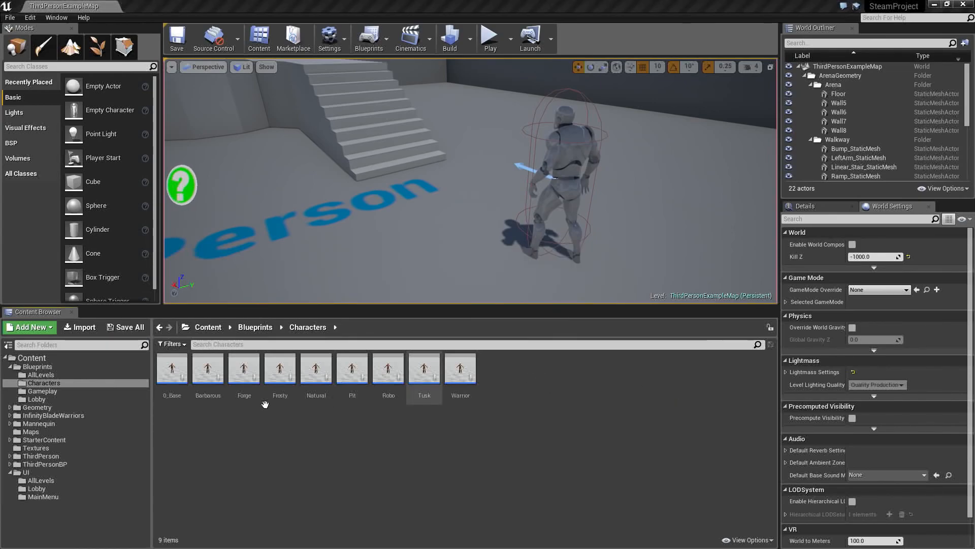
- Create a Game Mode blueprint named GameplayGM in the Blueprints/Gameplay folder
click(78, 390)
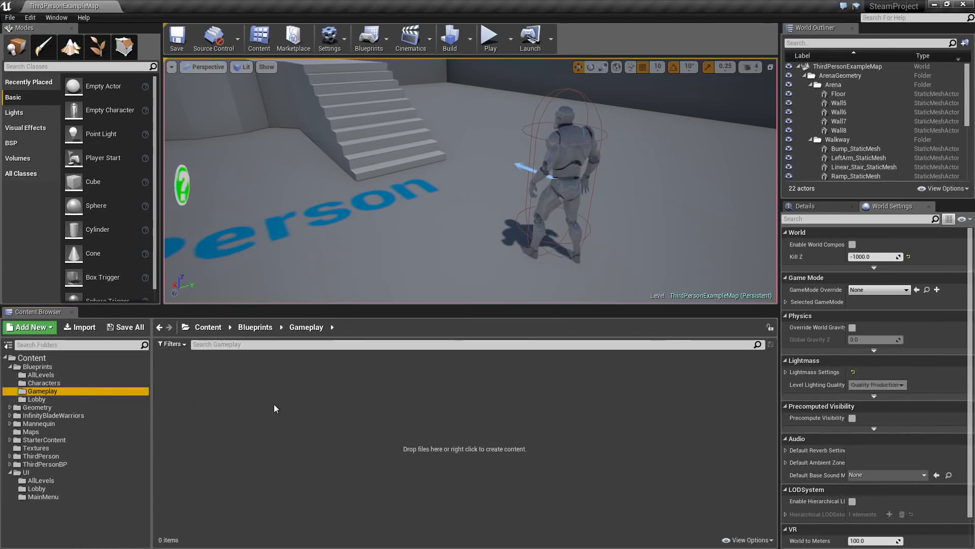
right_click(184, 386)
mouse_move(191, 386)
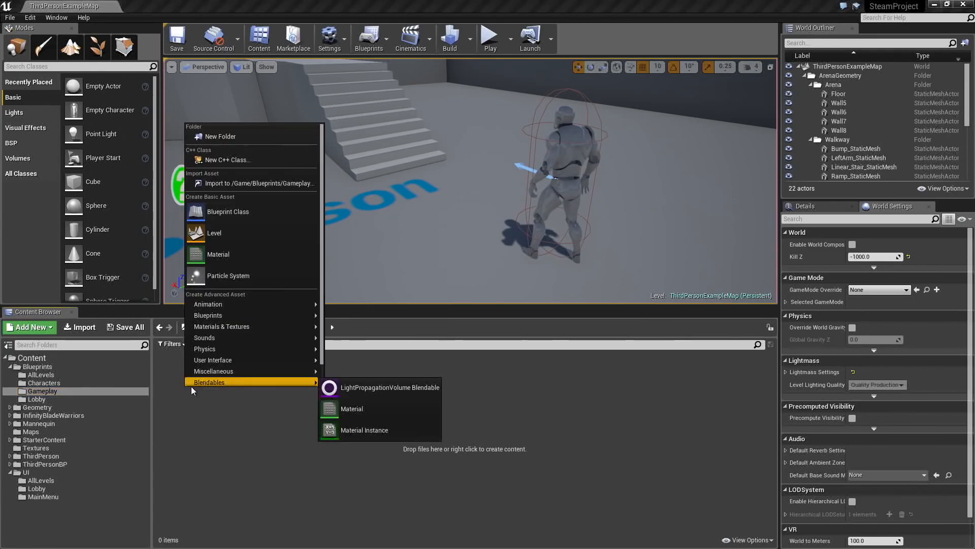
click(249, 208)
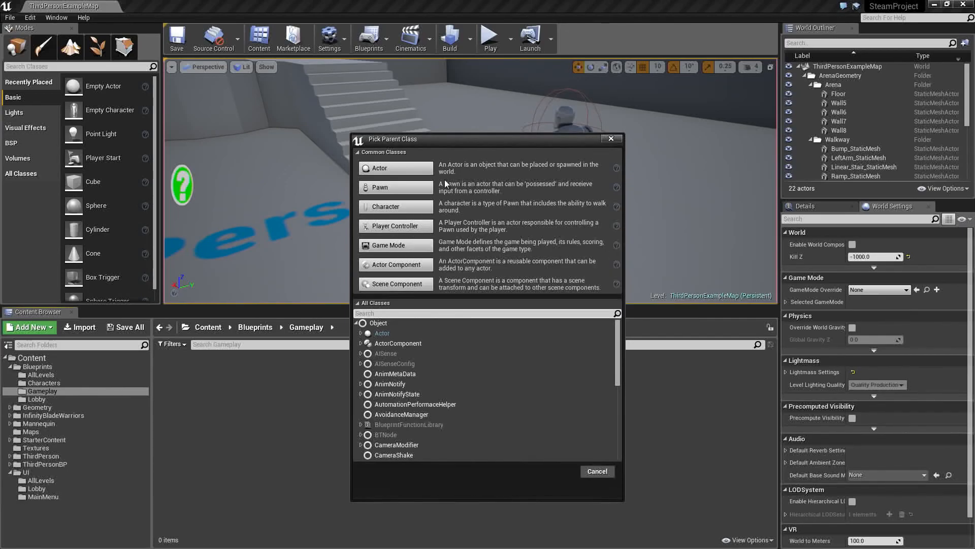
click(397, 245)
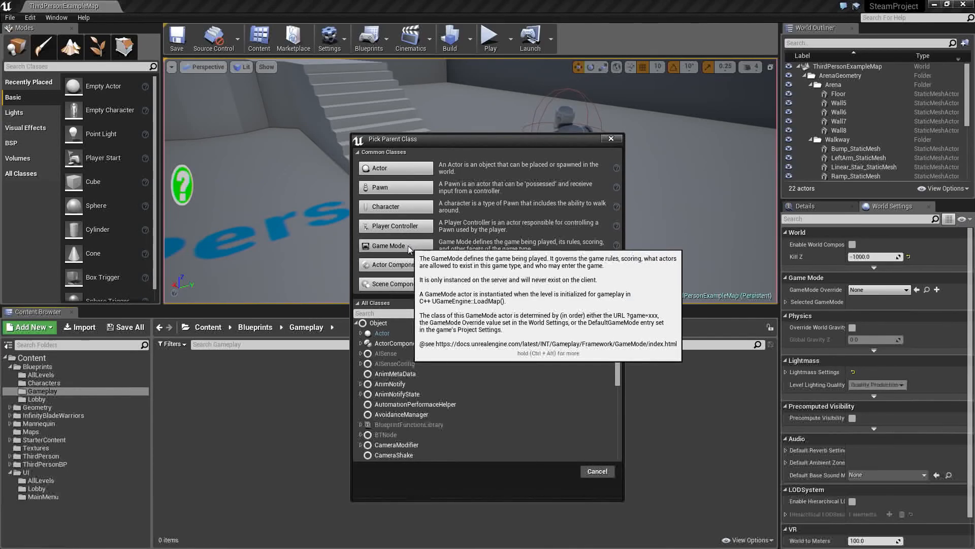
text(Gamepaly)
key(BackSpace)
key(BackSpace)
key(BackSpace)
text(layGM)
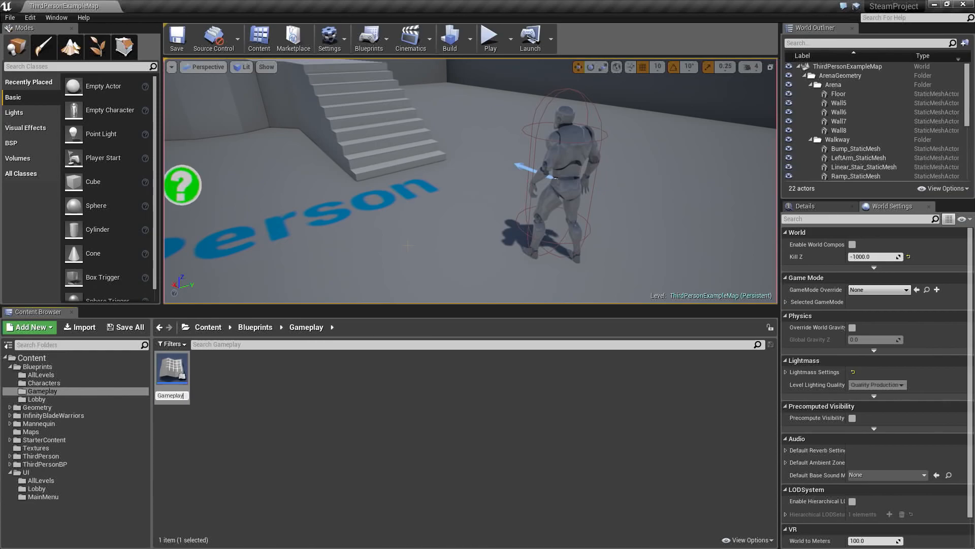
key(Return)
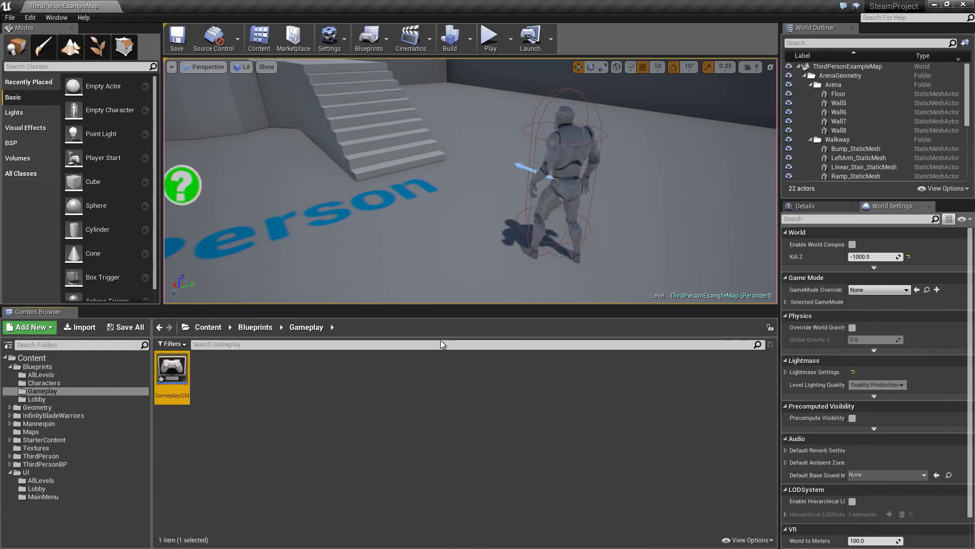
- Create a Player Controller blueprint named GameplayPC in the Blueprints/Gameplay folder
click(228, 392)
right_click(215, 384)
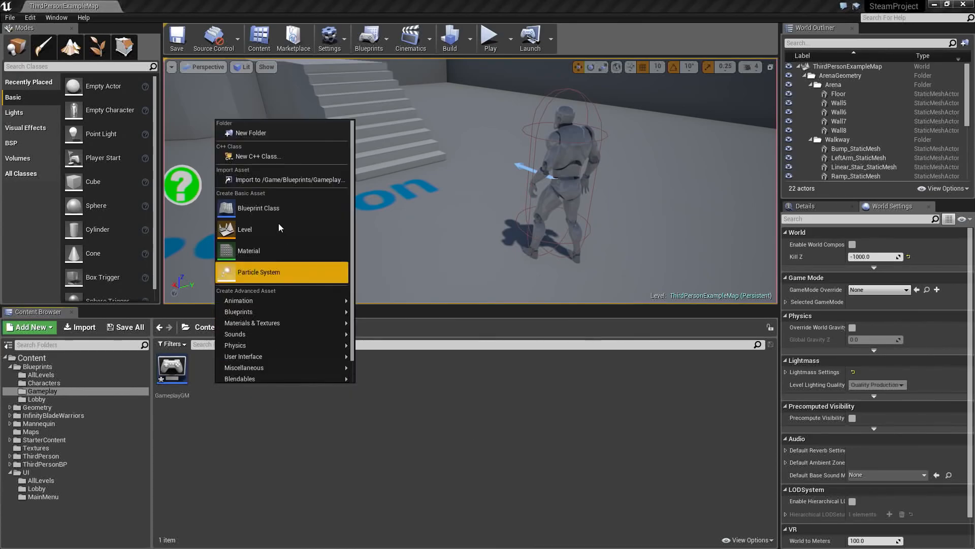
click(273, 207)
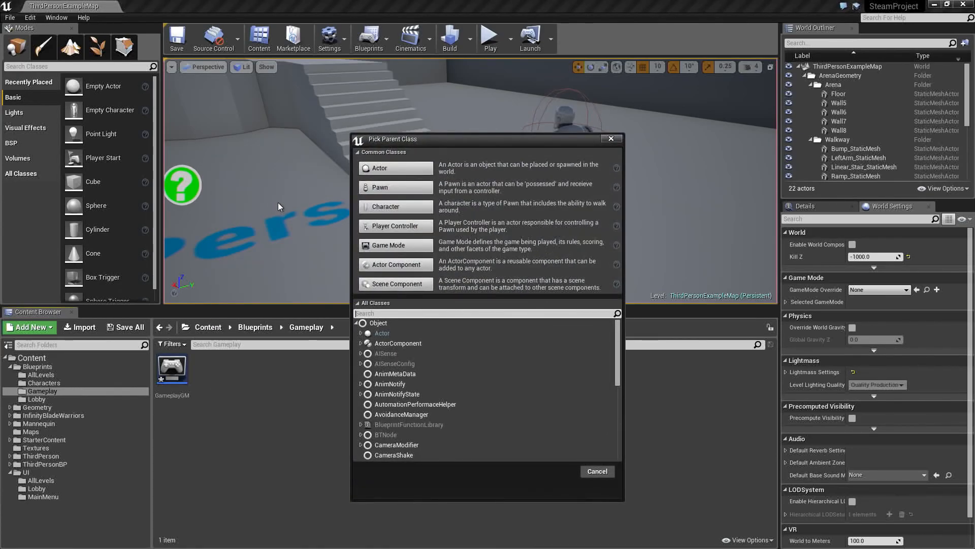
click(396, 226)
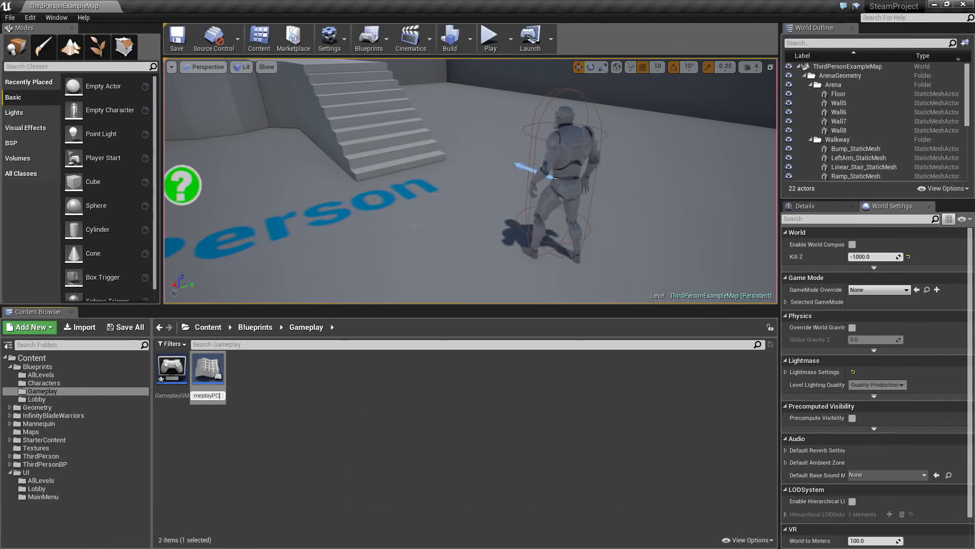
text(GameplayPC)
key(Return)
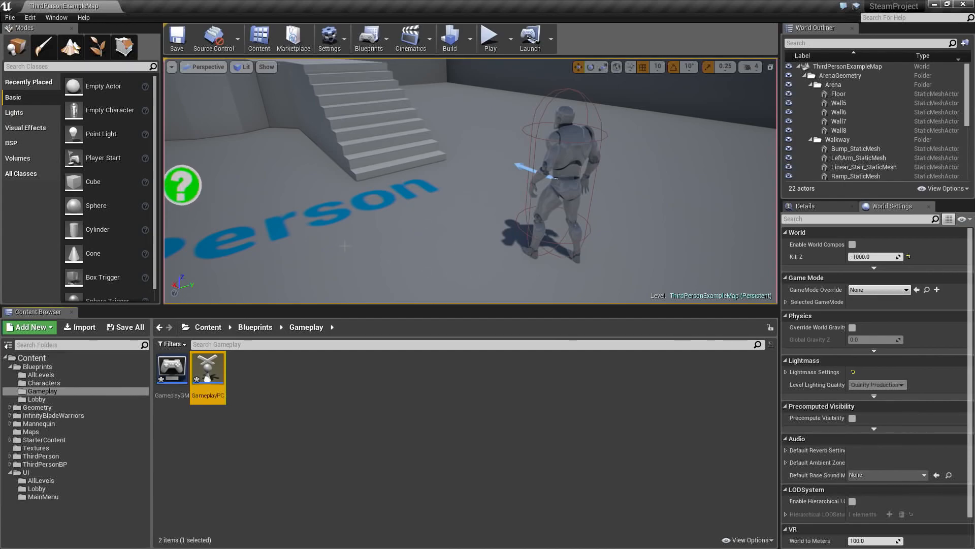
- Copy the GameplayGM and GameplayPC blueprints into the Blueprints/Lobby folder and open that folder
click(298, 425)
click(187, 390)
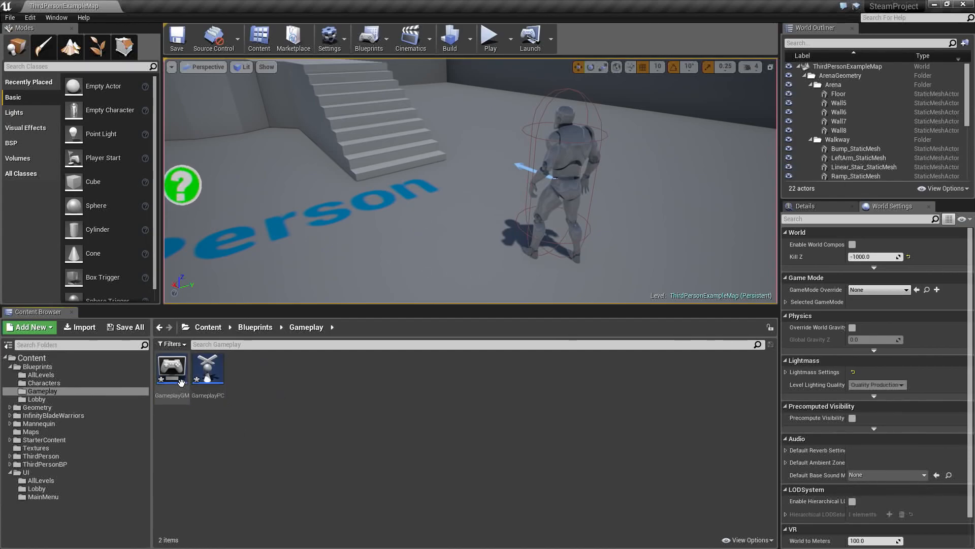
ctrl+click(204, 397)
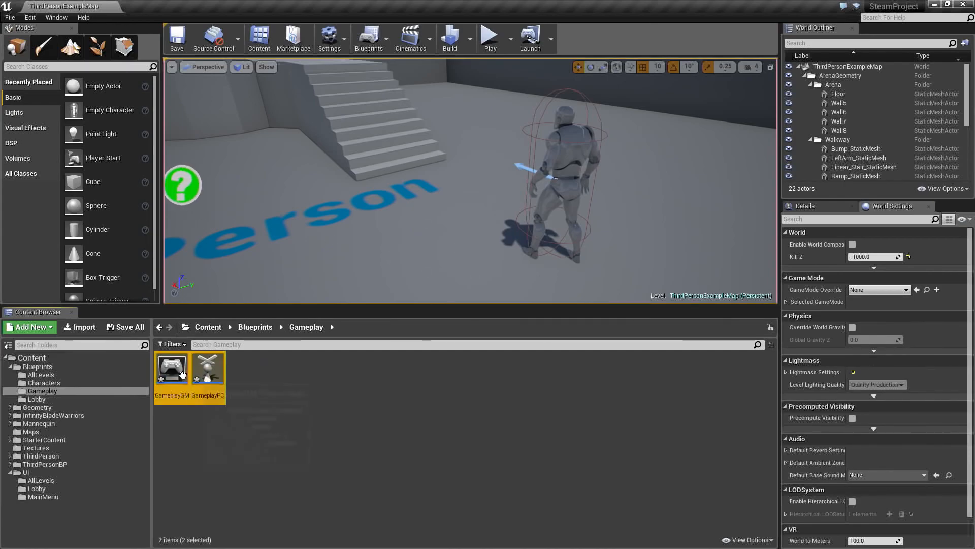
drag(174, 377, 65, 401)
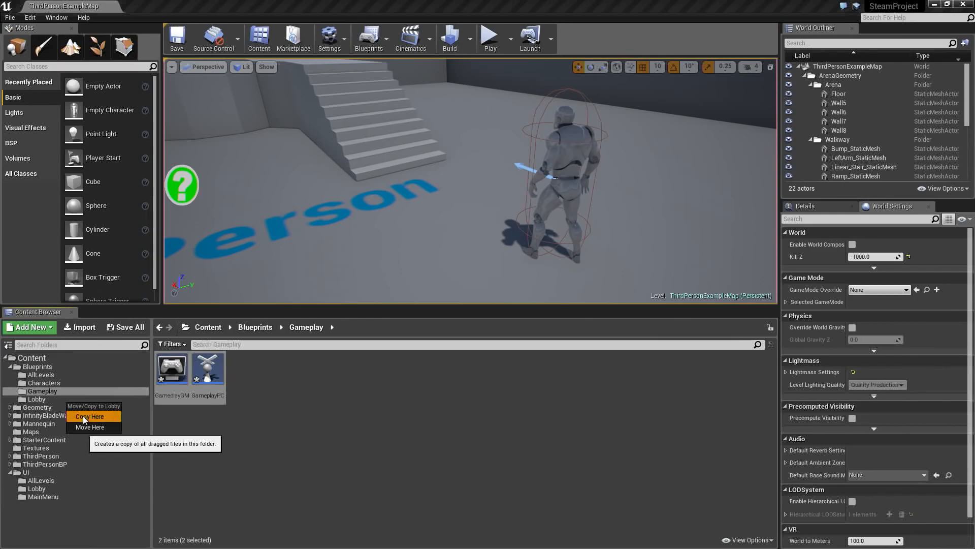
click(83, 416)
click(59, 400)
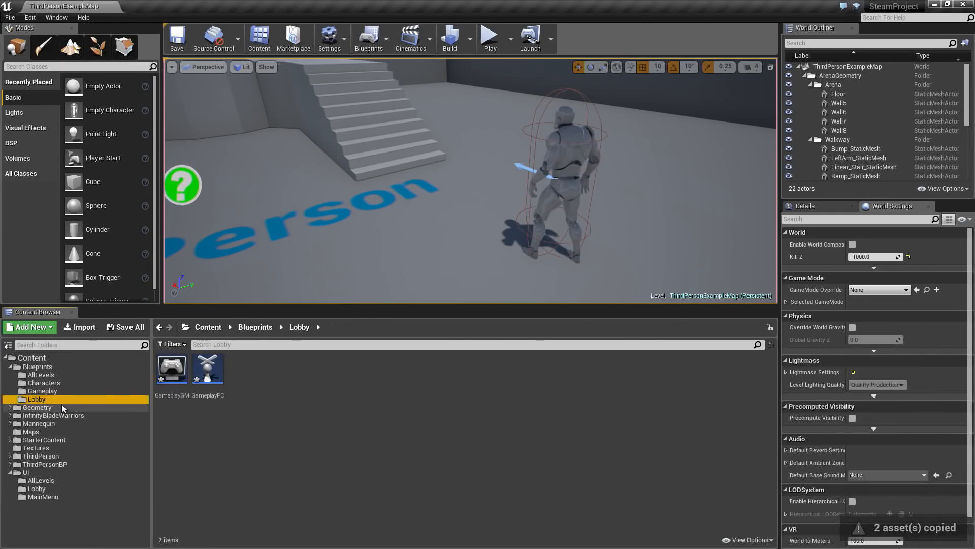
- Rename the copied GameplayGM blueprint in the Lobby folder as LobbyGM
click(172, 376)
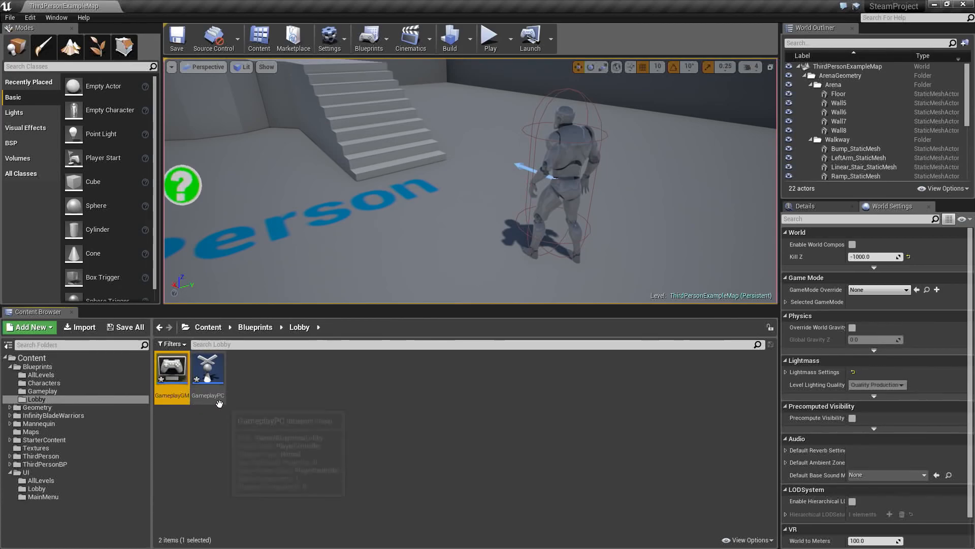
key(F2)
key(shift+Right)
key(shift+Right)
key(shift+Right)
key(shift+Right)
key(shift+Right)
key(shift+Right)
key(shift+Right)
key(shift+Right)
text(Lobby)
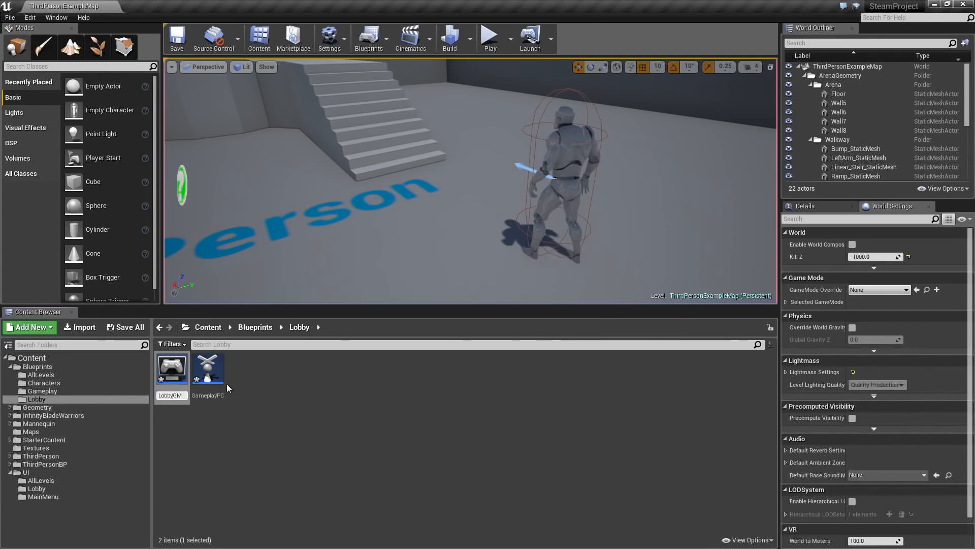
key(Return)
- Rename the copied GameplayPC blueprint in the Lobby folder as LobbyPC
click(175, 379)
key(F2)
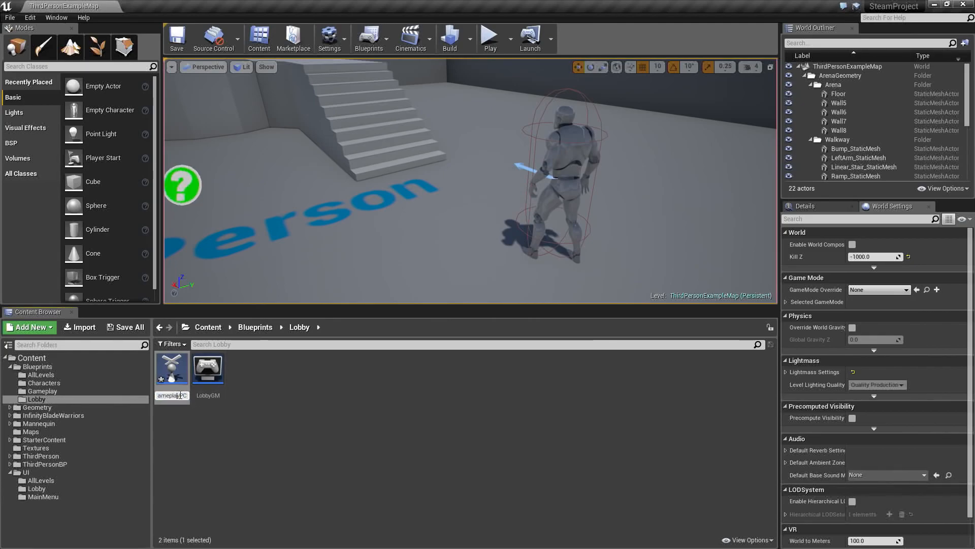
drag(158, 395, 158, 395)
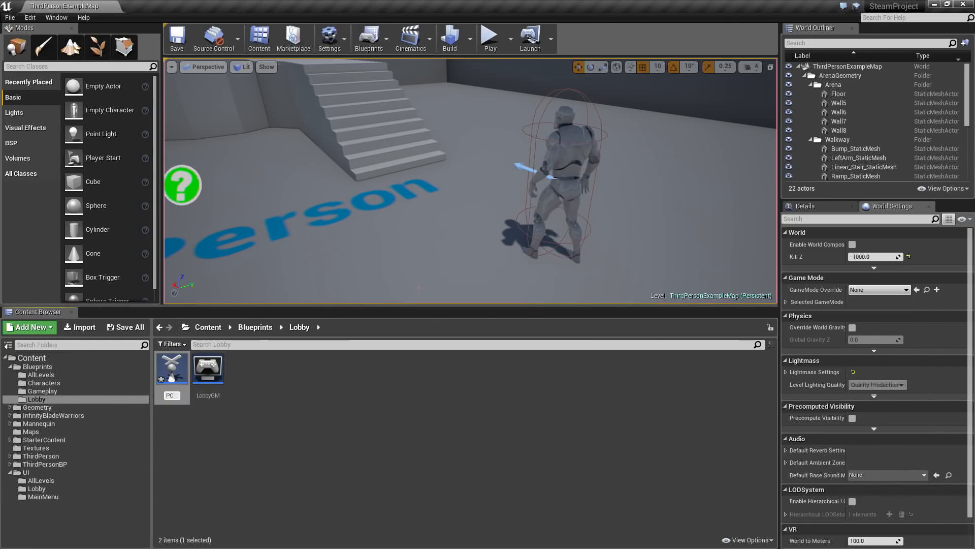
text(Lobby)
key(Return)
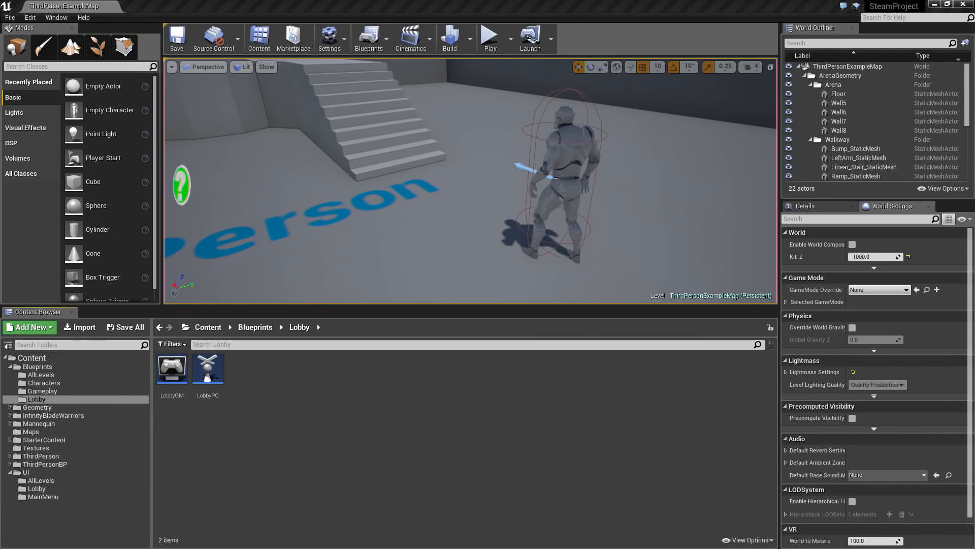
- Open the Maps content folder and change the level's floor label text to Arena 01
click(56, 433)
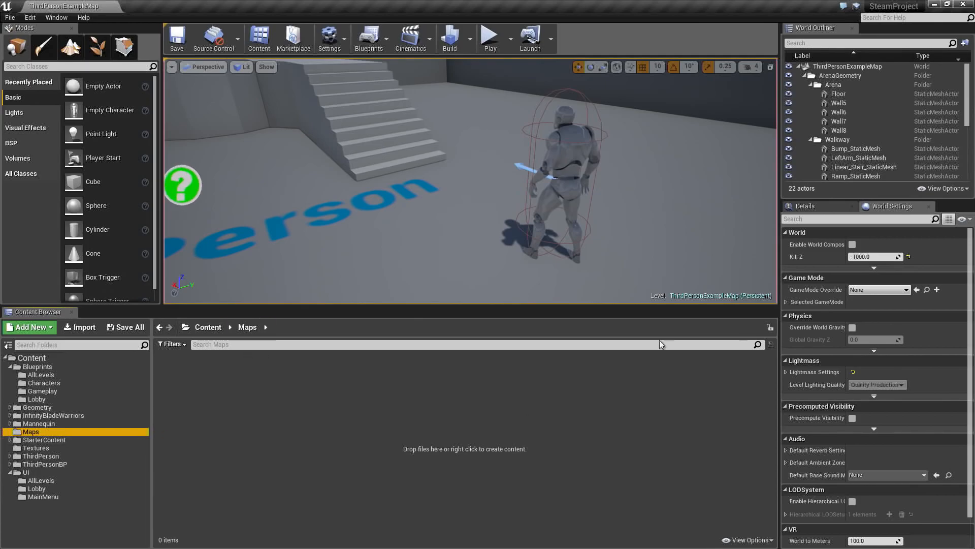
key(s)
right_drag(429, 163, 399, 196)
key(w)
key(s)
right_drag(434, 144, 434, 162)
click(453, 172)
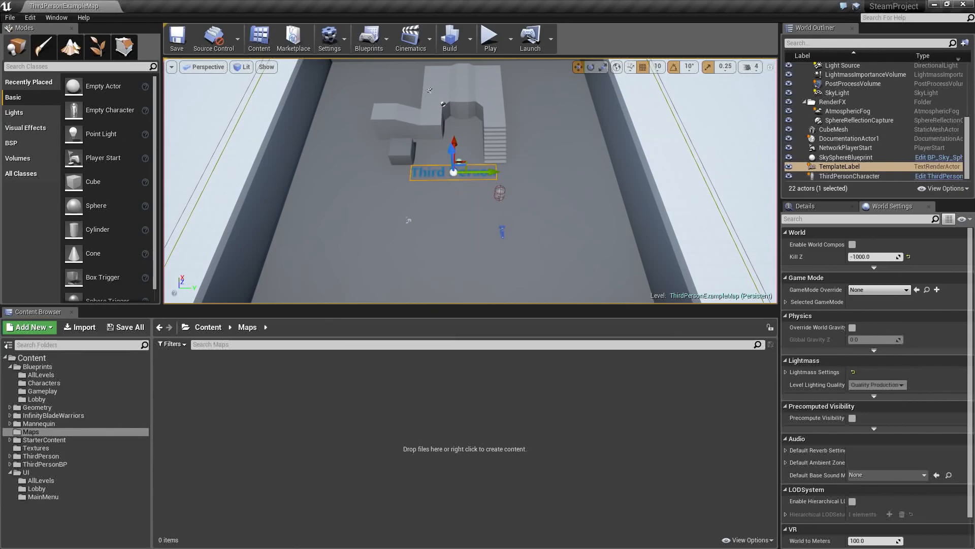
click(806, 206)
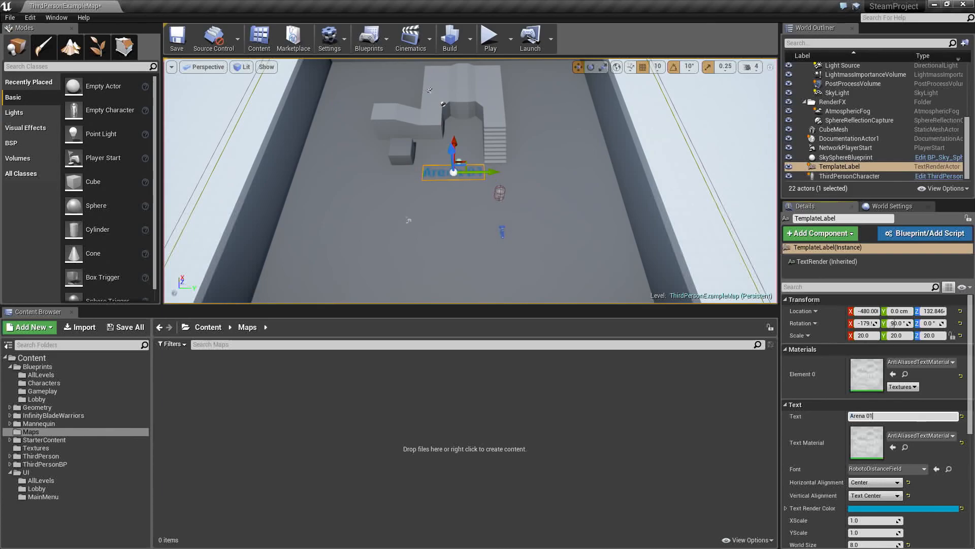
- Delete the ThirdPersonCharacter placed in the level near the Arena 01 label
key(w)
right_drag(709, 154, 668, 162)
key(s)
key(a)
key(s)
right_drag(534, 166, 530, 164)
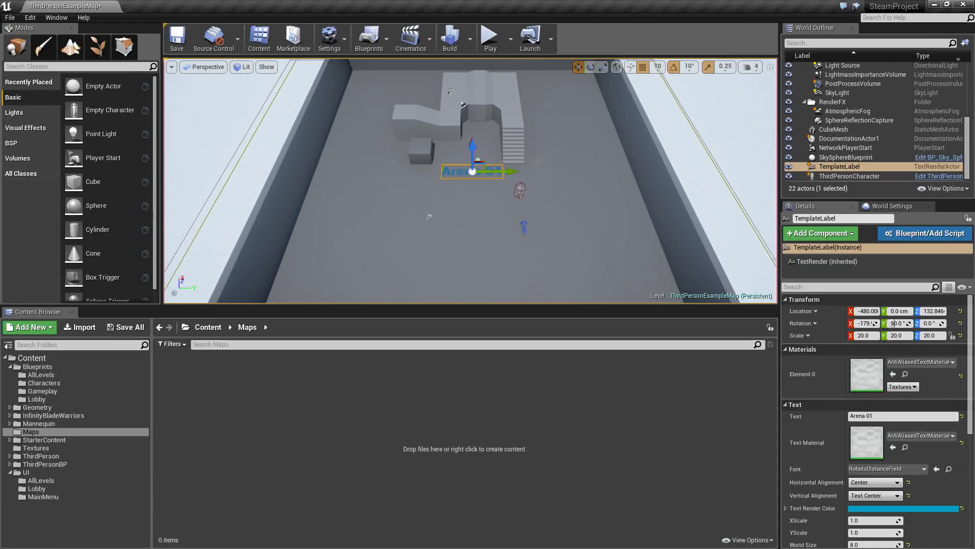
key(w)
right_drag(539, 161, 537, 152)
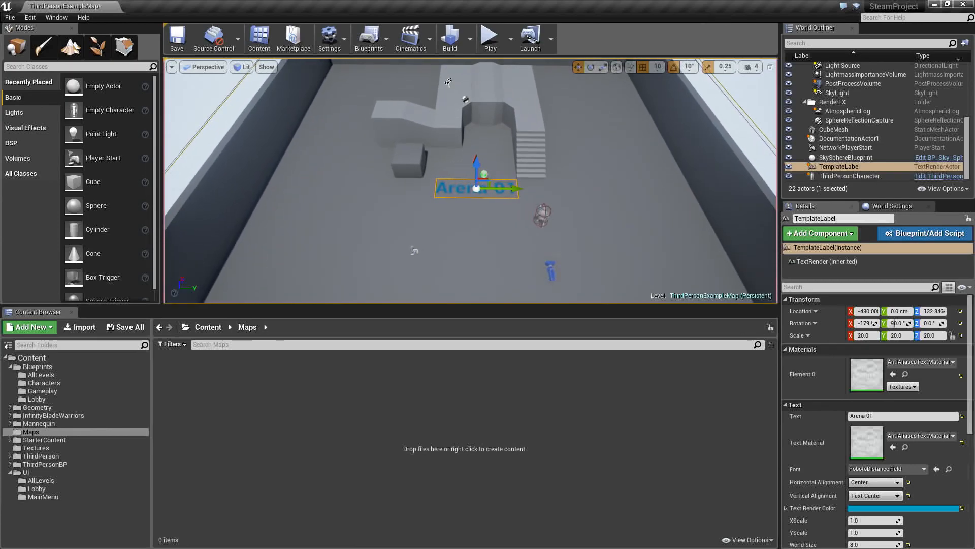
click(543, 216)
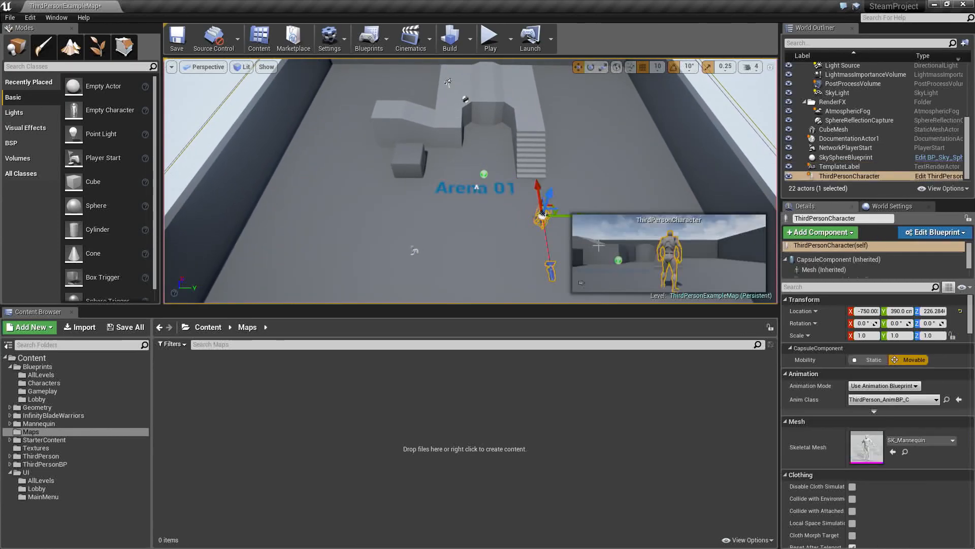
key(Delete)
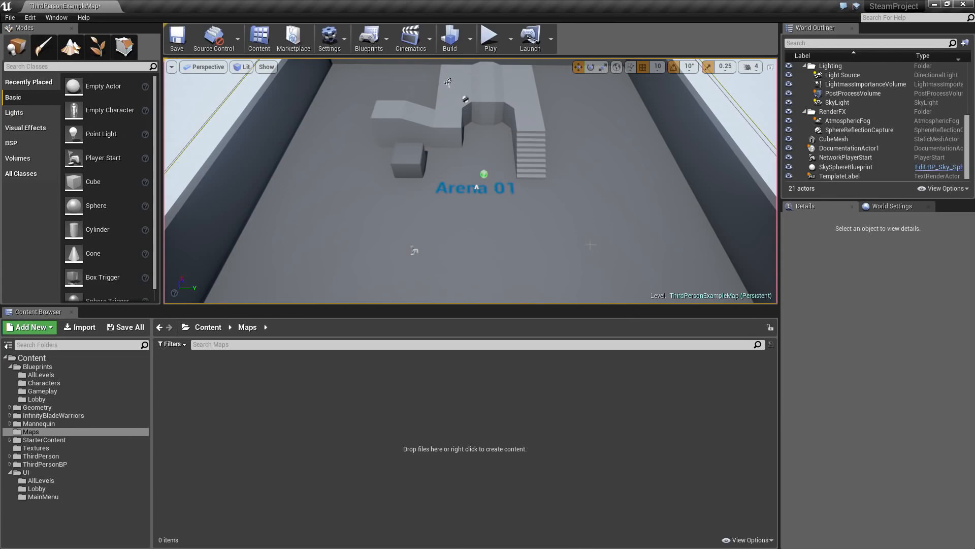
- Select the NetworkPlayerStart actor in front of the label and set its X scale to 1.0
key(w)
right_drag(552, 224, 500, 234)
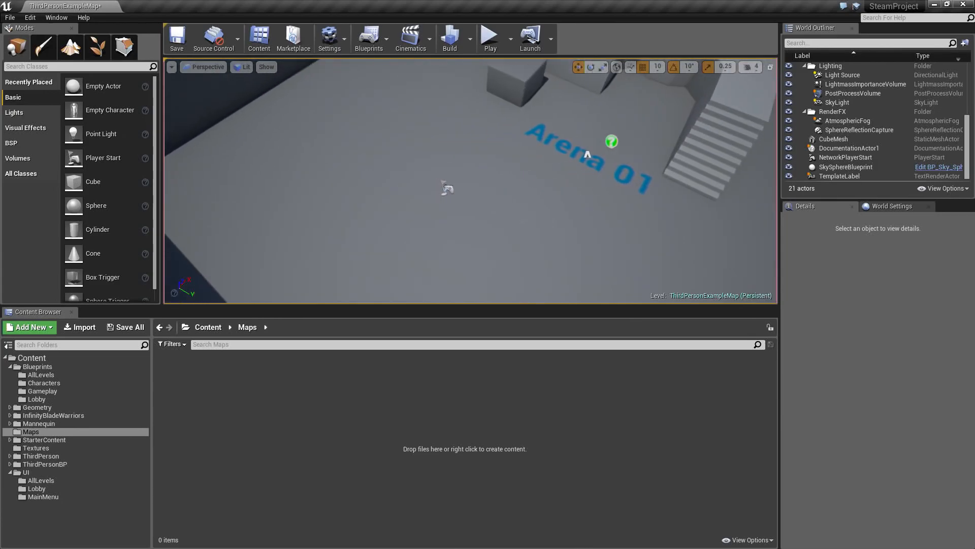
click(450, 189)
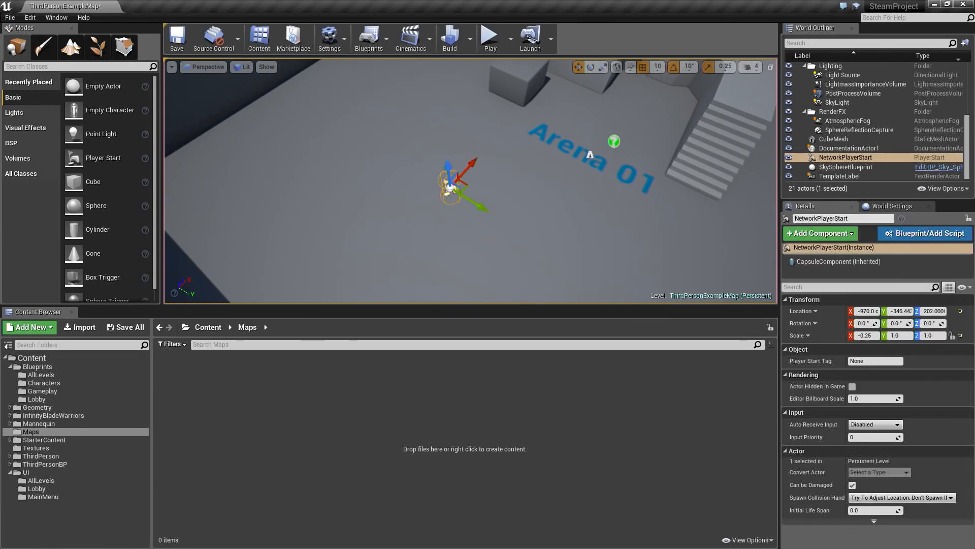
click(878, 337)
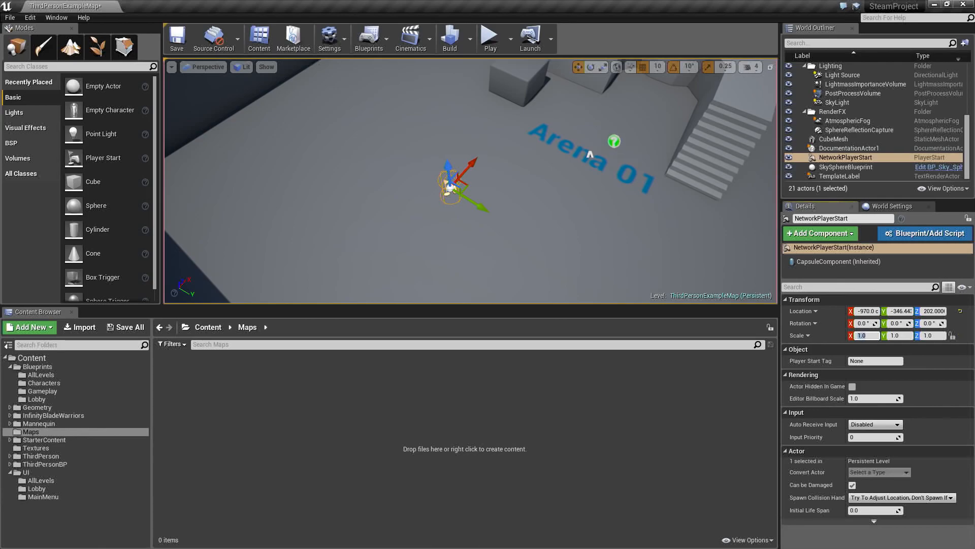
- Duplicate the player start twice along the Y axis, placing the farthest copy at about Y 604 cm
right_drag(503, 180, 533, 153)
right_drag(469, 209, 468, 208)
alt+drag(471, 204, 682, 214)
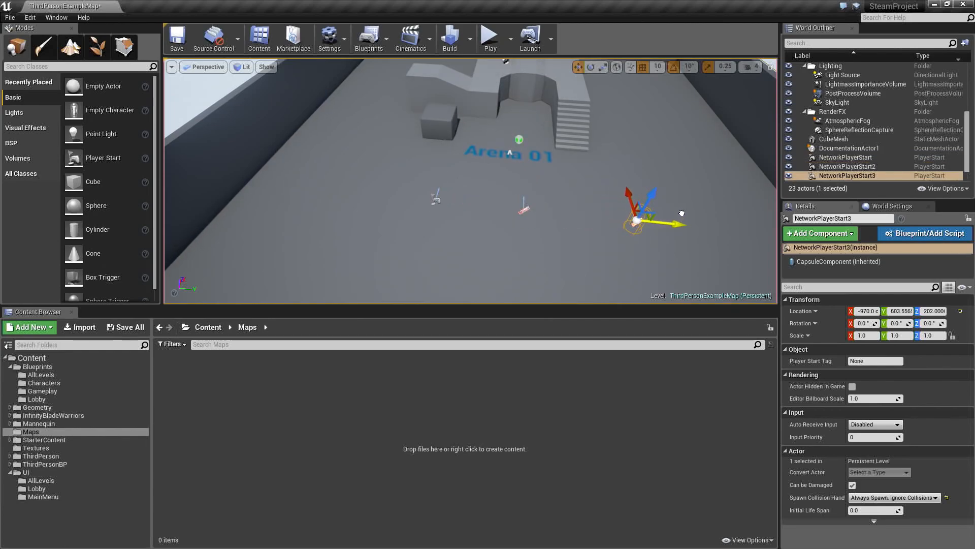
- Select the row of three player starts and duplicate it to the opposite end of the arena at about X 870 cm
right_drag(583, 214, 595, 224)
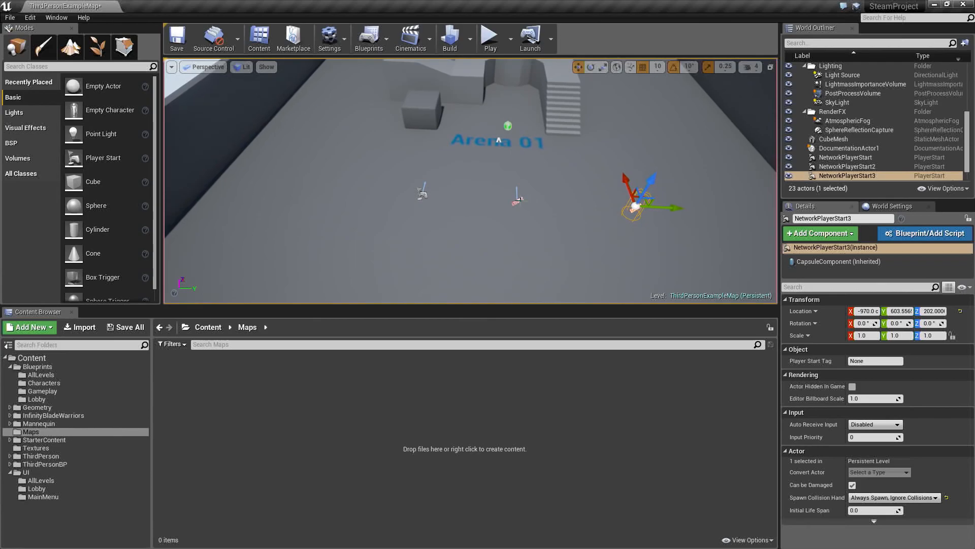
ctrl+click(518, 201)
right_drag(517, 202, 528, 205)
key(w)
key(s)
drag(508, 164, 509, 150)
right_drag(533, 206, 514, 207)
key(d)
key(s)
ctrl+click(360, 188)
right_drag(361, 188, 285, 185)
key(d)
key(d)
right_drag(461, 204, 361, 218)
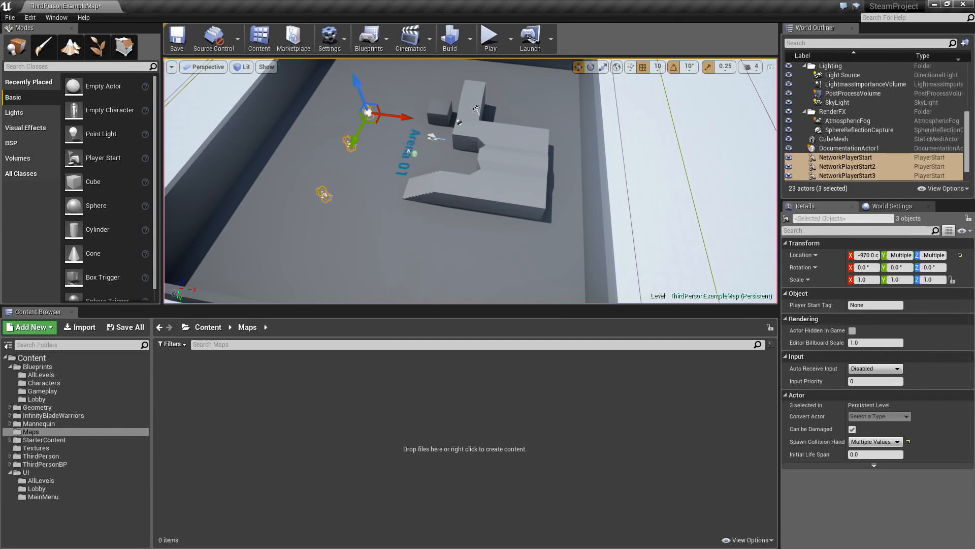
alt+drag(407, 117, 607, 146)
key(a)
right_drag(461, 180, 640, 191)
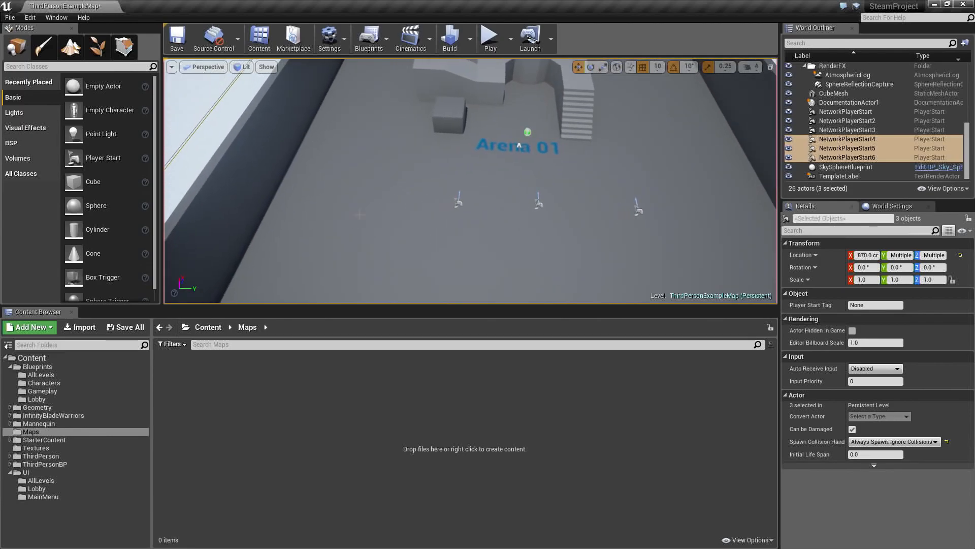
- Duplicate two of the front player starts to the side of the arena beside the stairs and rotate them to face inward
click(457, 203)
ctrl+click(537, 205)
right_drag(538, 206, 404, 200)
key(d)
alt+drag(496, 179, 603, 146)
drag(594, 179, 731, 284)
key(d)
right_drag(730, 284, 675, 302)
key(s)
key(e)
drag(533, 270, 504, 210)
right_drag(503, 210, 539, 206)
key(a)
key(Escape)
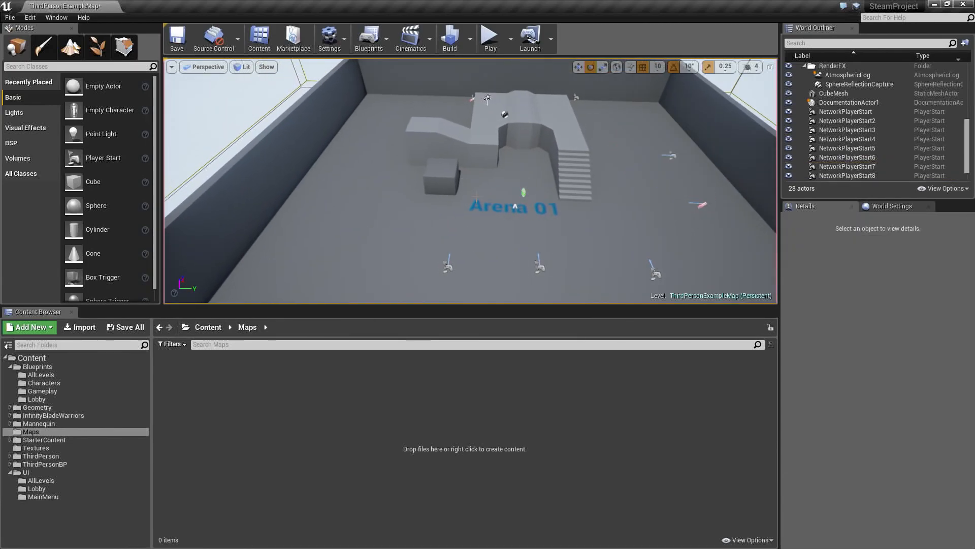
key(w)
key(s)
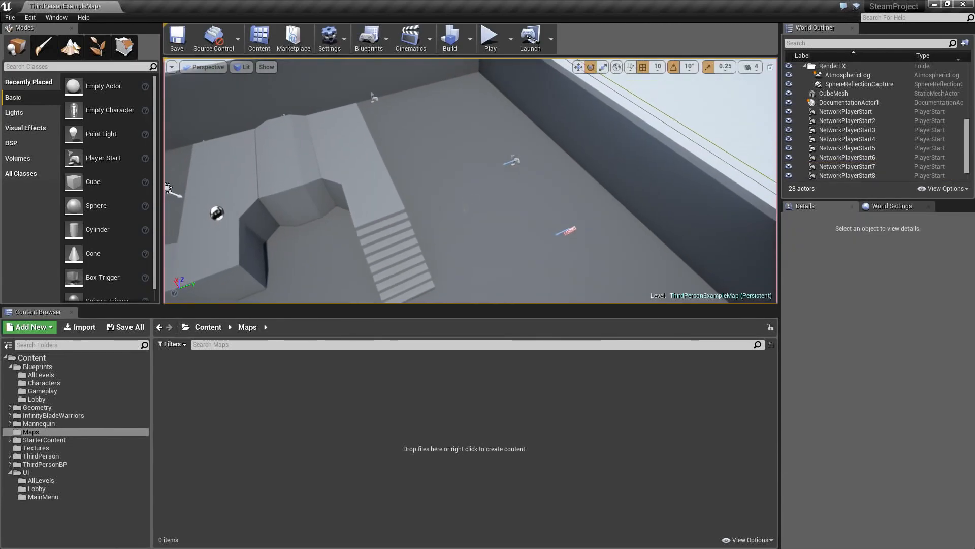
- Select all eight network player starts, raise them slightly along the Z axis, and clear the selection
click(840, 111)
scroll(838, 164, down, 1)
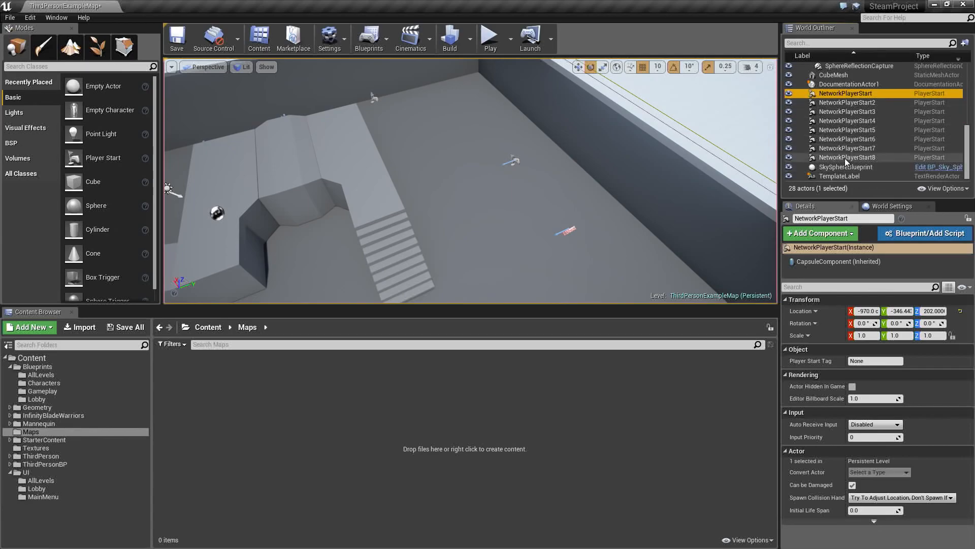
shift+click(845, 157)
key(d)
right_drag(655, 169, 549, 173)
key(a)
key(s)
key(w)
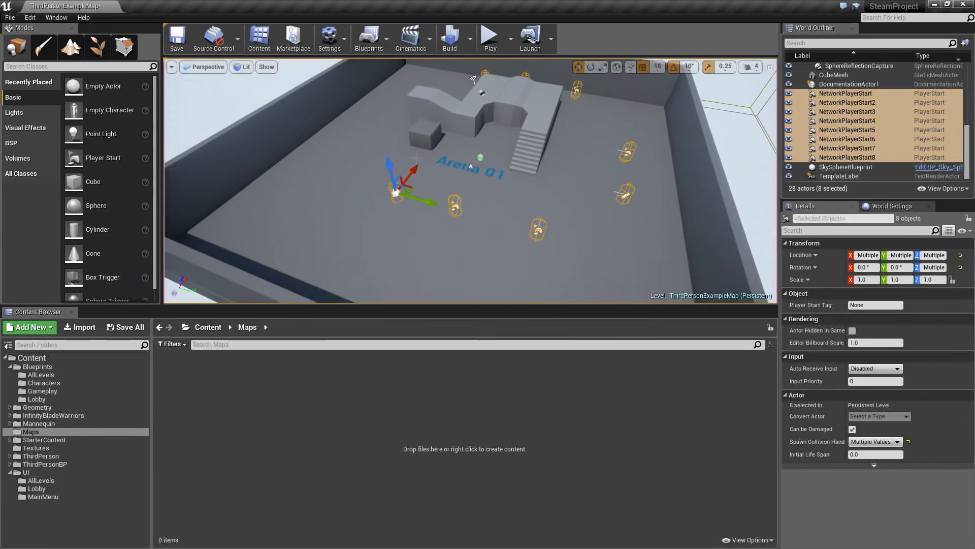
drag(389, 163, 388, 159)
right_drag(388, 159, 480, 187)
key(w)
key(a)
key(w)
key(d)
key(s)
key(Escape)
key(s)
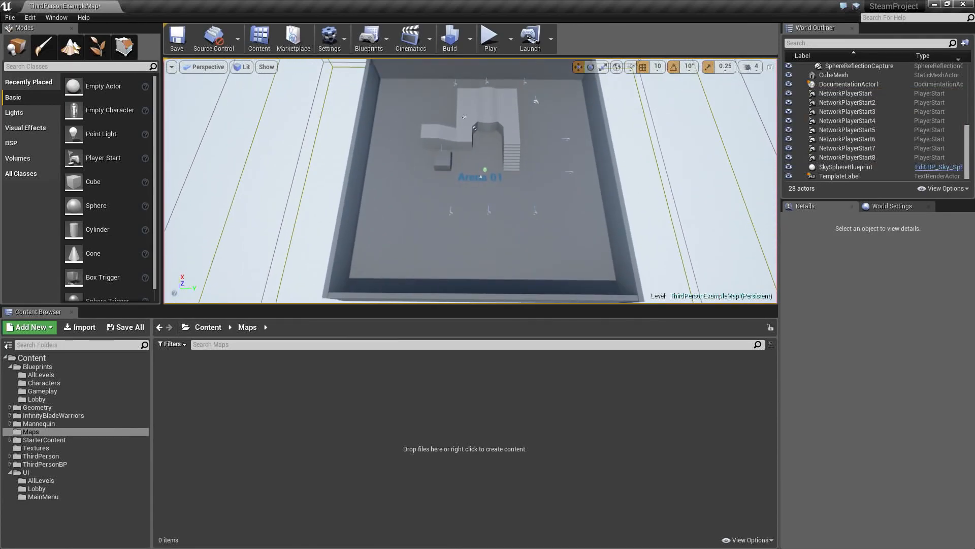
- Save the level as Arena01 in the Maps folder
click(10, 18)
click(47, 76)
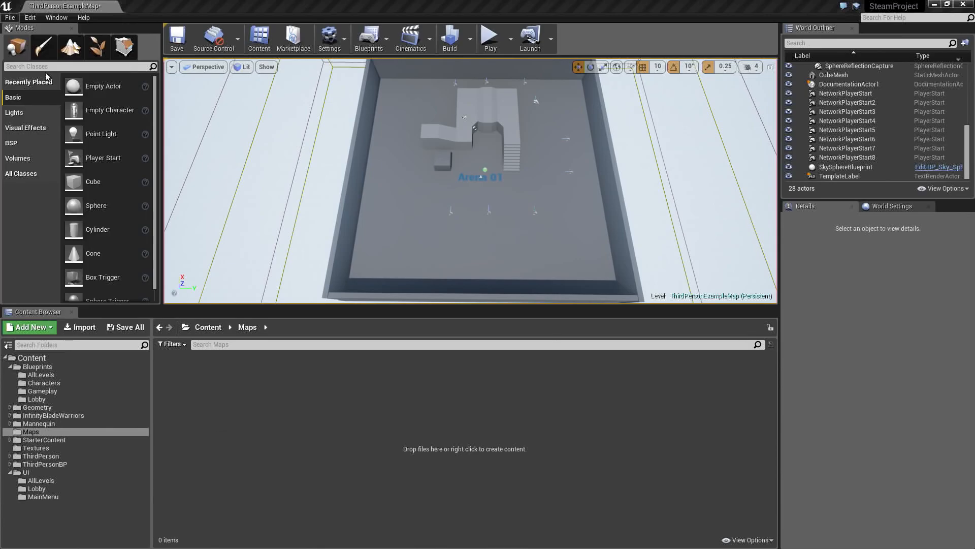
click(233, 178)
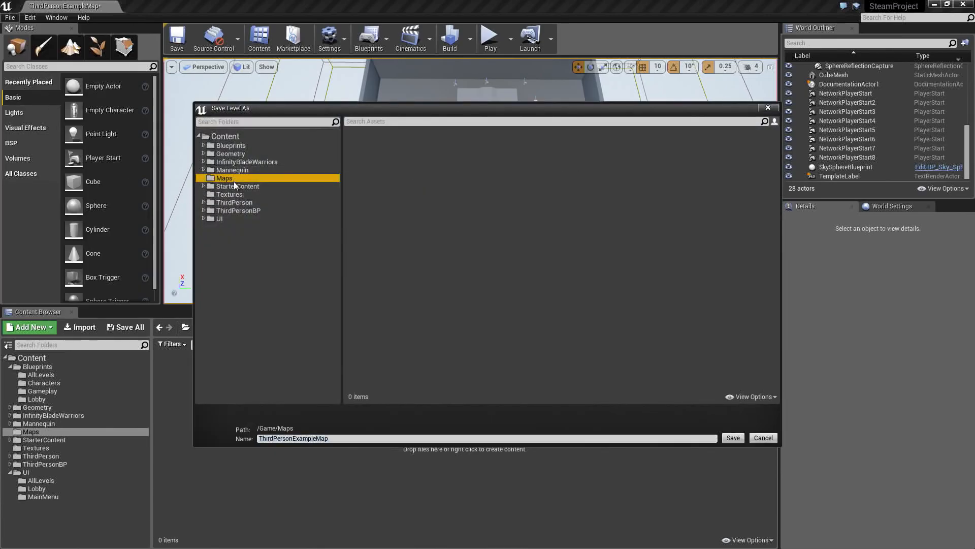
click(301, 438)
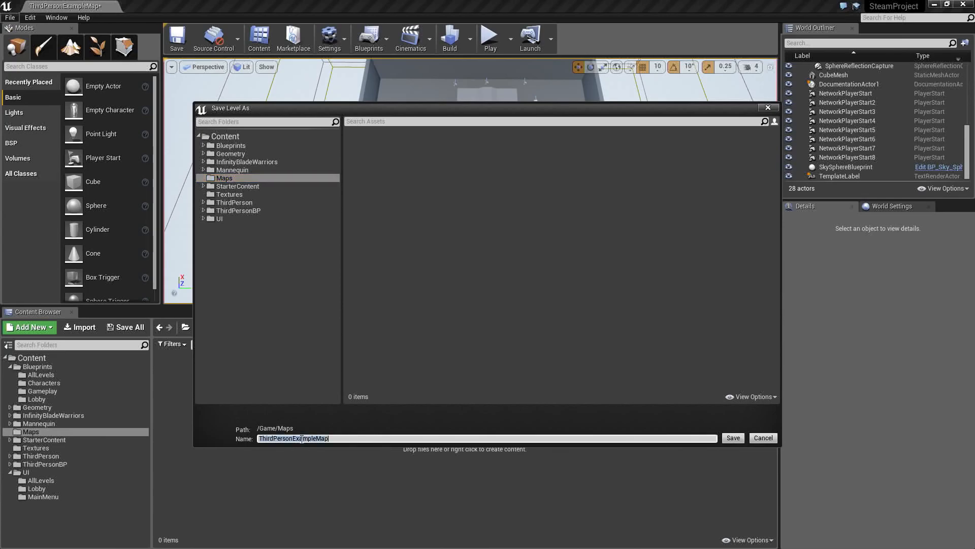
text(A)
key(Return)
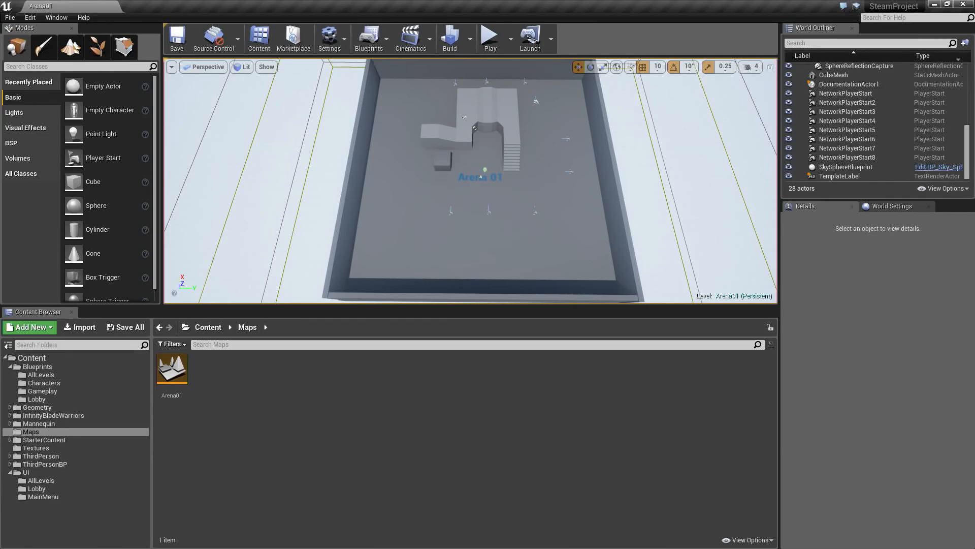
- Change the floor label's text to Arena 02 and collapse the ArenaGeometry folder in the World Outliner
click(480, 177)
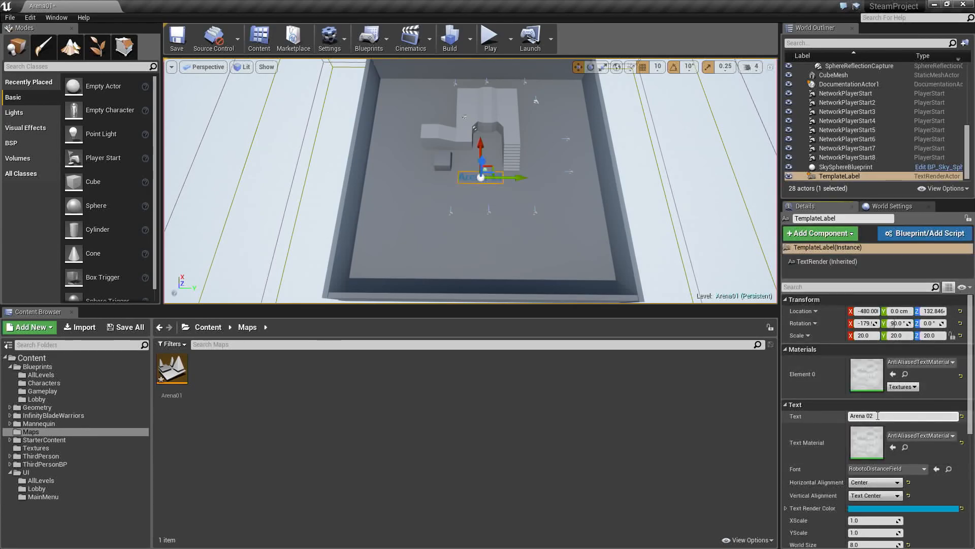
scroll(862, 126, up, 4)
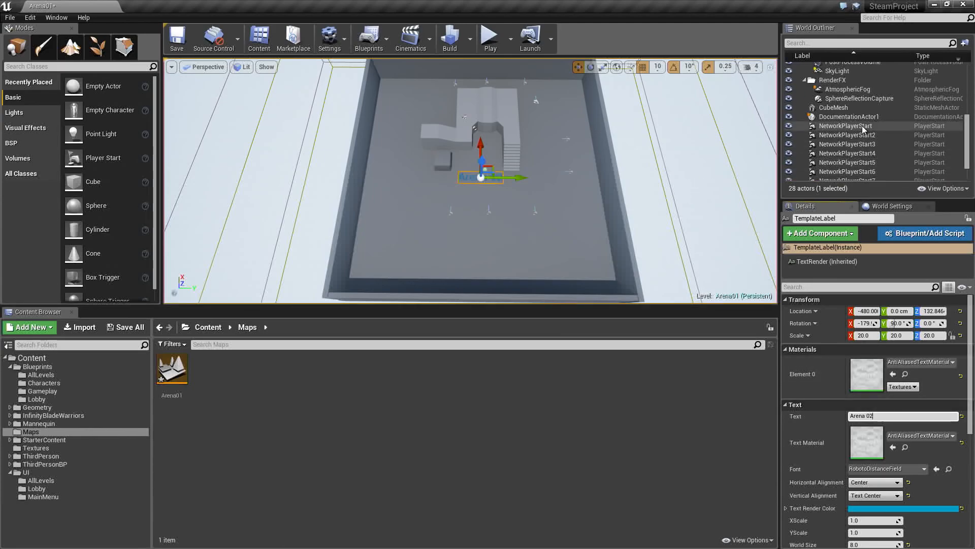
scroll(862, 126, up, 5)
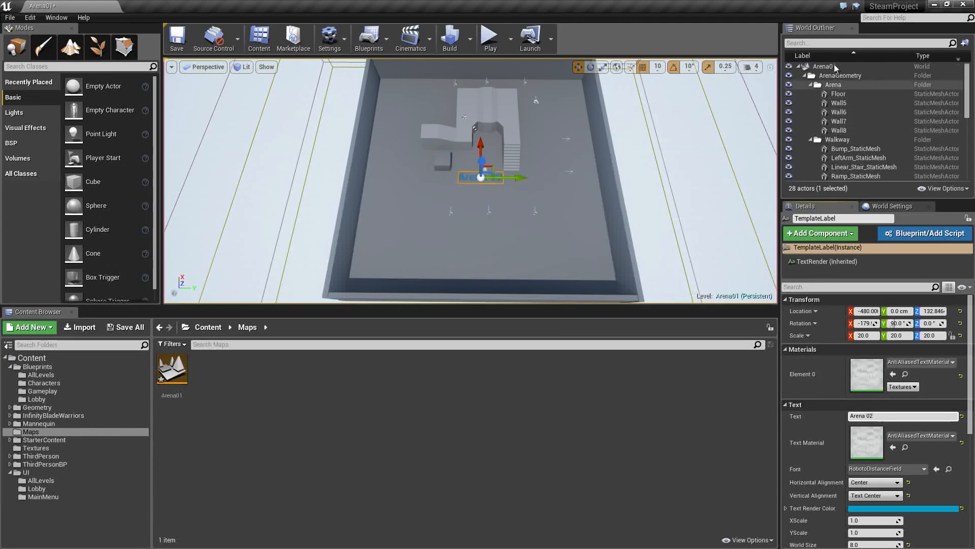
click(805, 75)
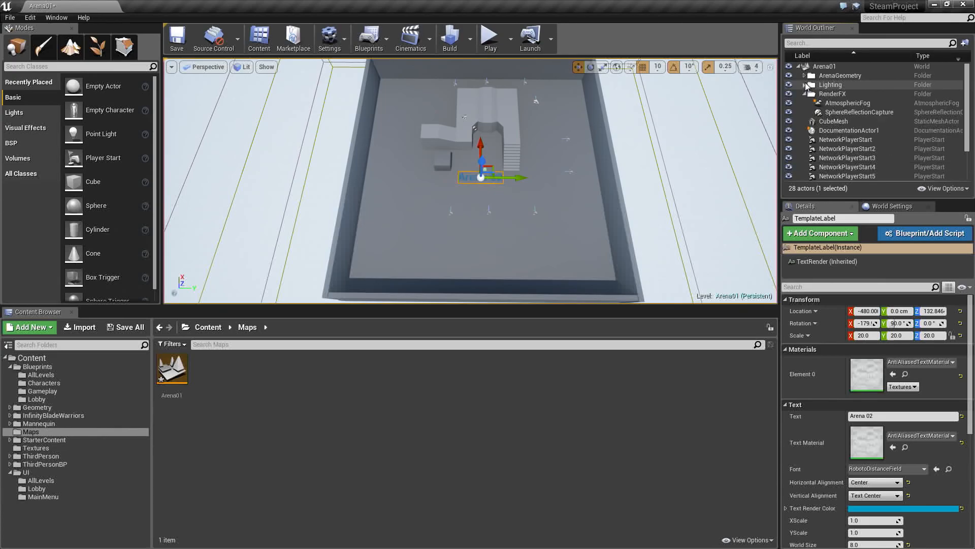
- Set the Light Source's light color to yellow, hue 55, saturation 0.932 and value 1.0
click(851, 94)
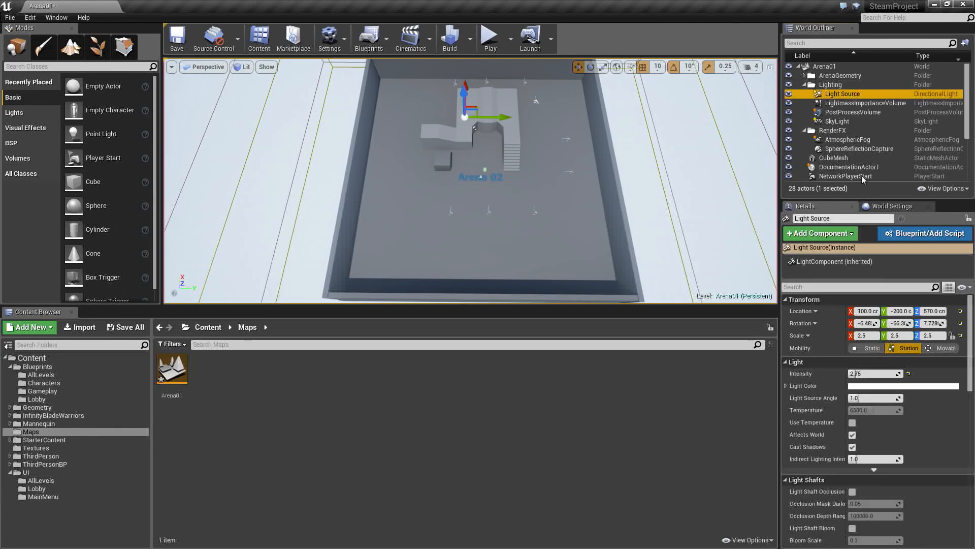
click(891, 386)
drag(800, 389, 827, 440)
click(795, 406)
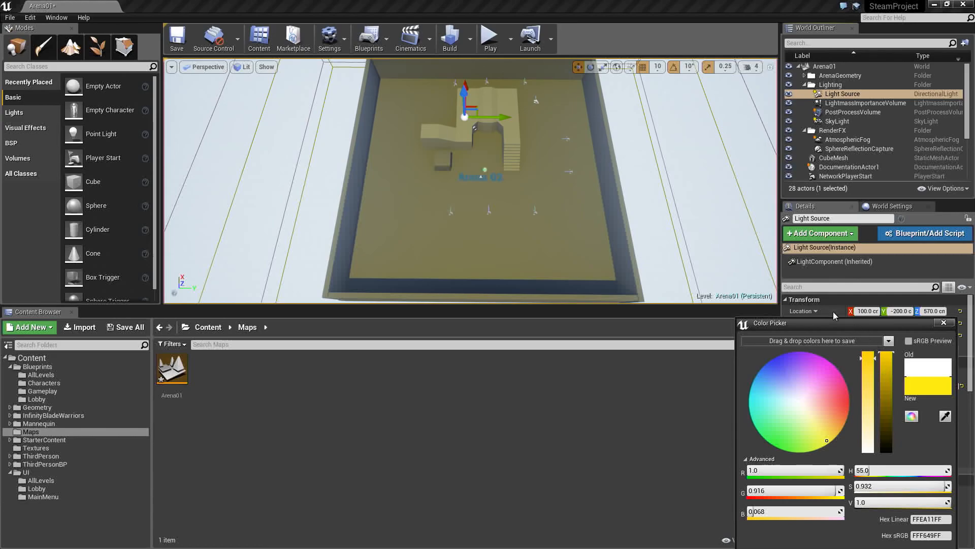
drag(827, 324, 819, 262)
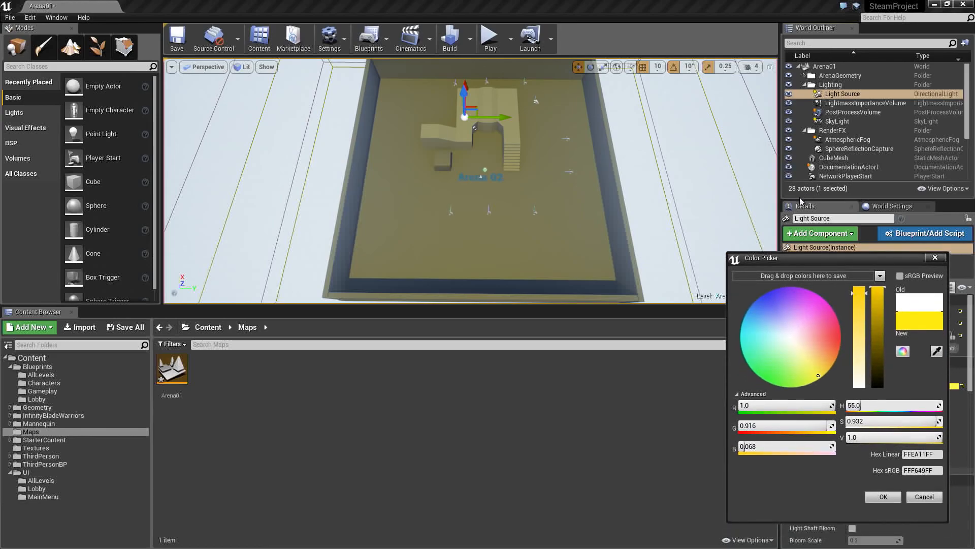
click(884, 497)
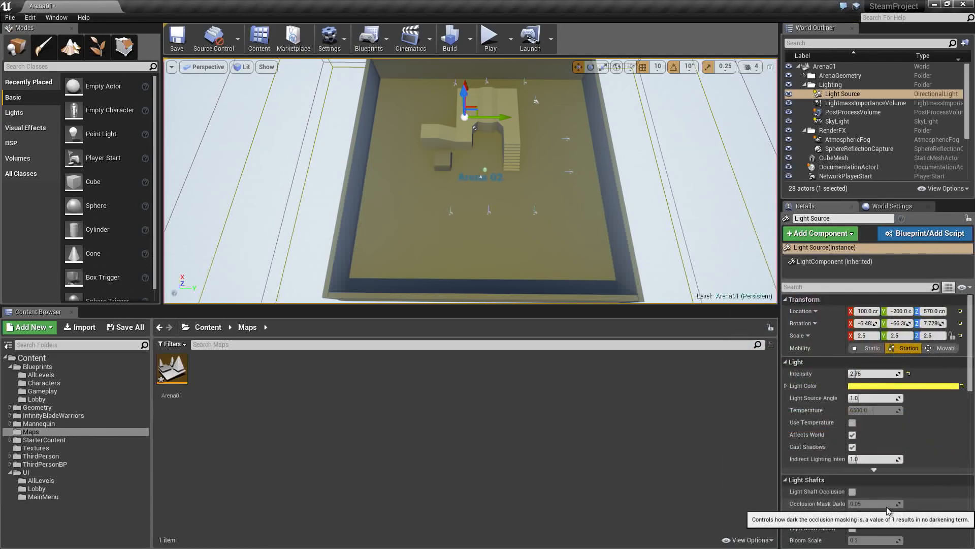
- Save the level under the new name Arena02 in the Maps folder
click(9, 19)
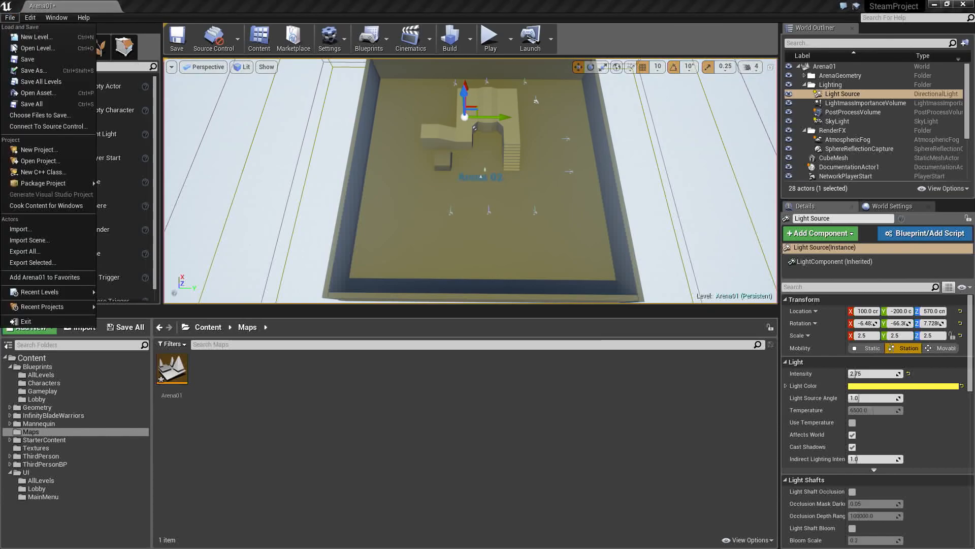
click(41, 74)
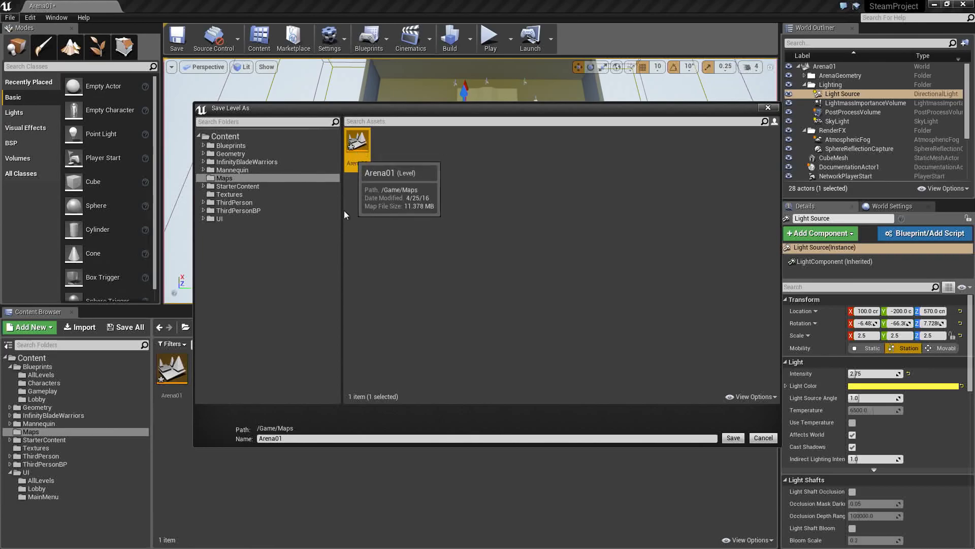
click(292, 438)
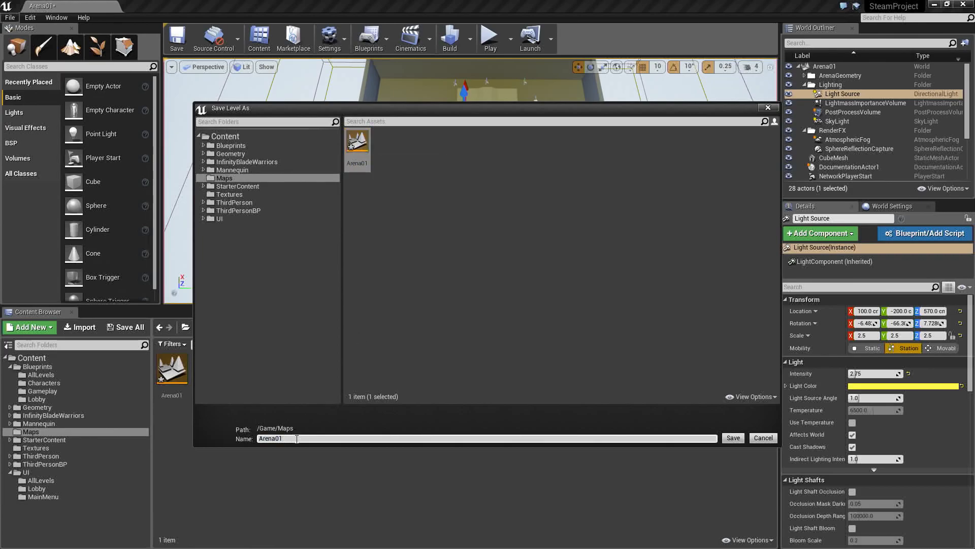
key(Return)
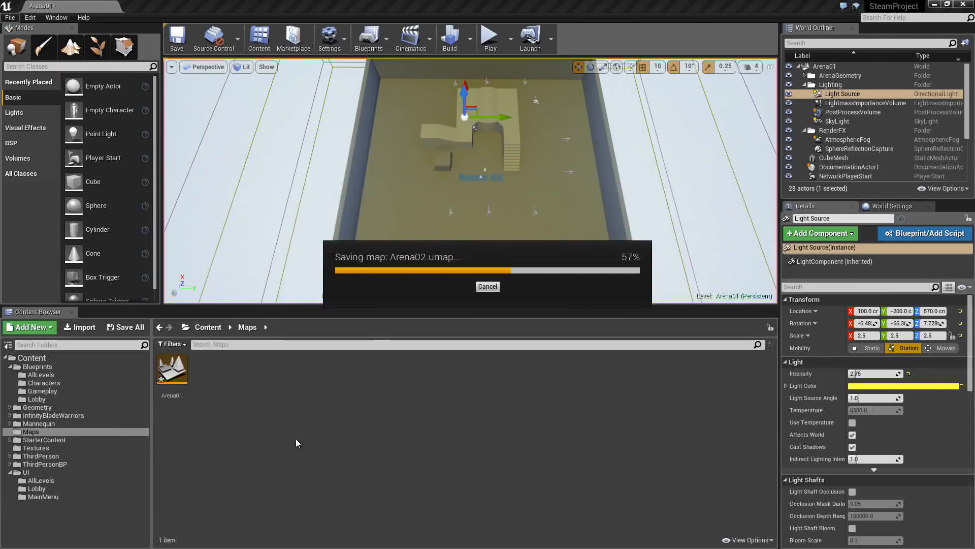
- Reopen the Arena01 level, saving the listed GameplayGM and GameplayPC blueprints of the Gameplay and Lobby folders
key(w)
right_drag(470, 181, 471, 170)
key(s)
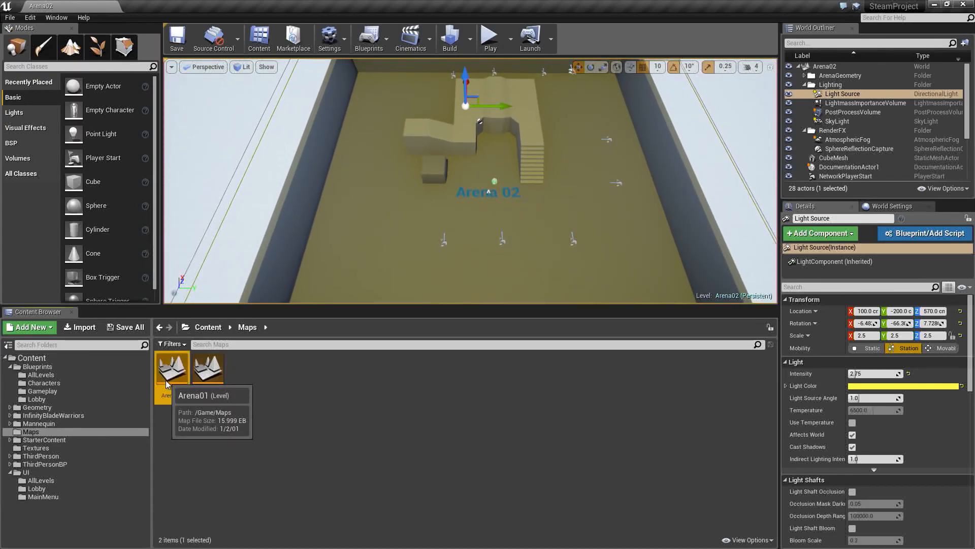
double_click(165, 380)
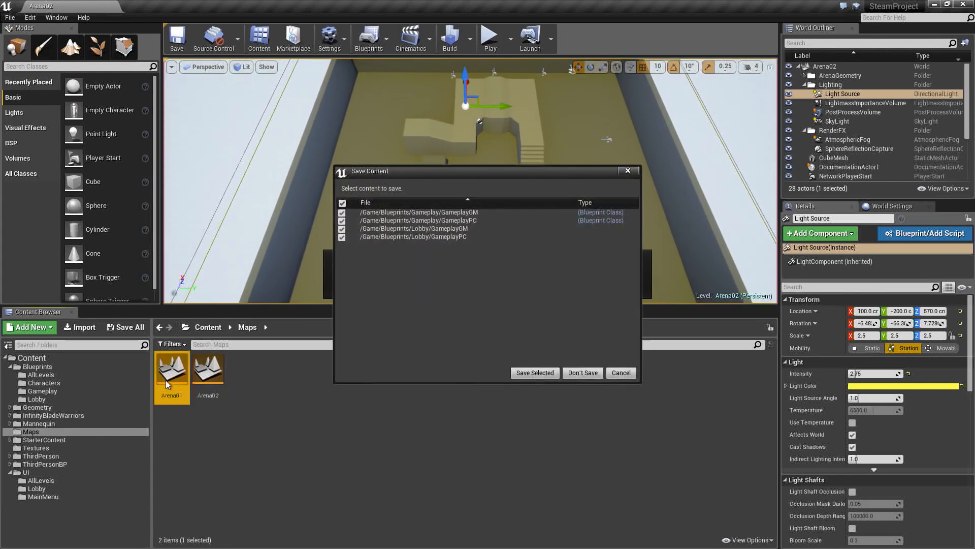
click(534, 373)
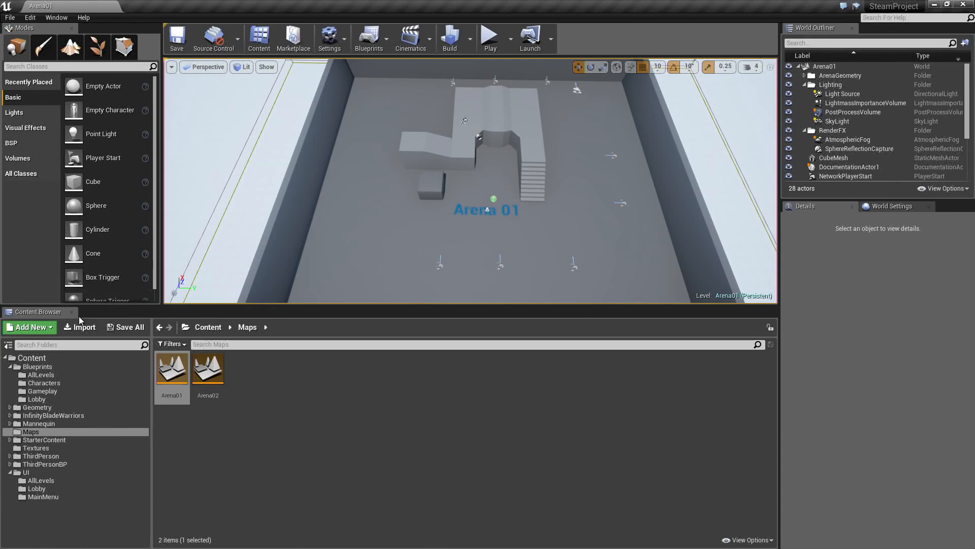
- Create a new level from the Default template and save it as Lobby in the Maps folder
click(9, 18)
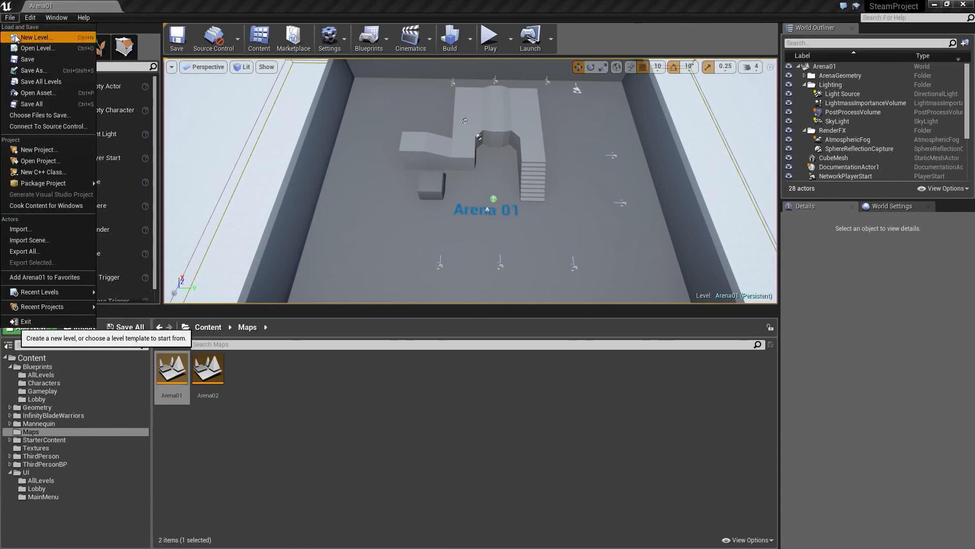
click(16, 38)
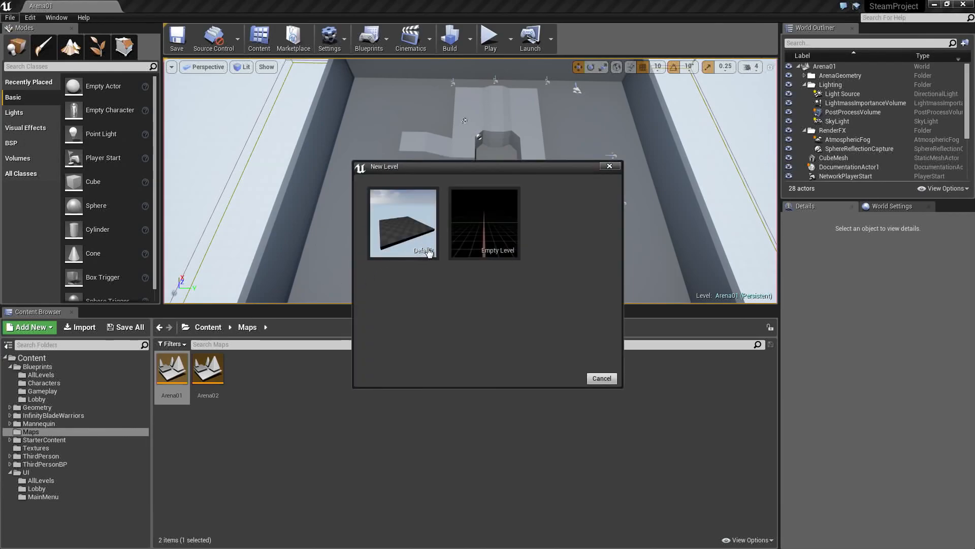
click(397, 226)
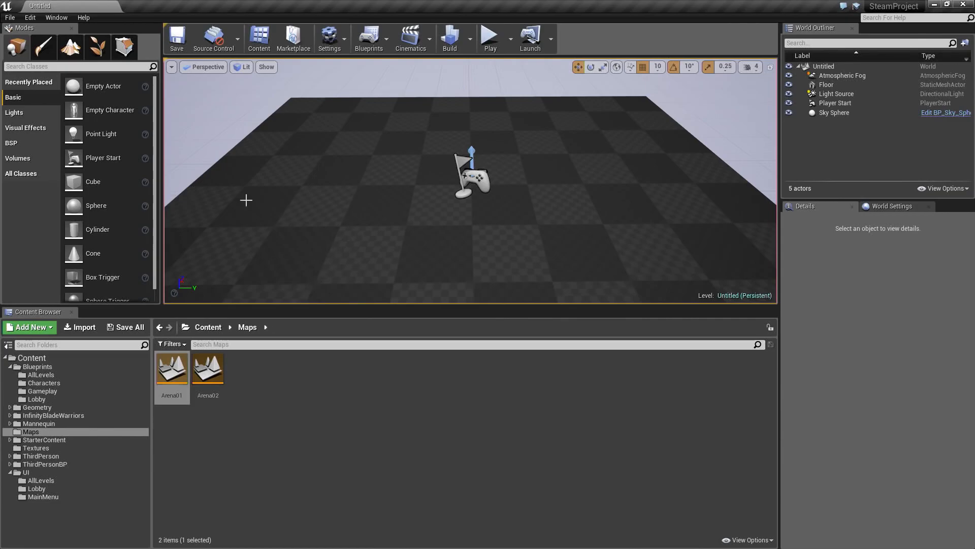
click(10, 18)
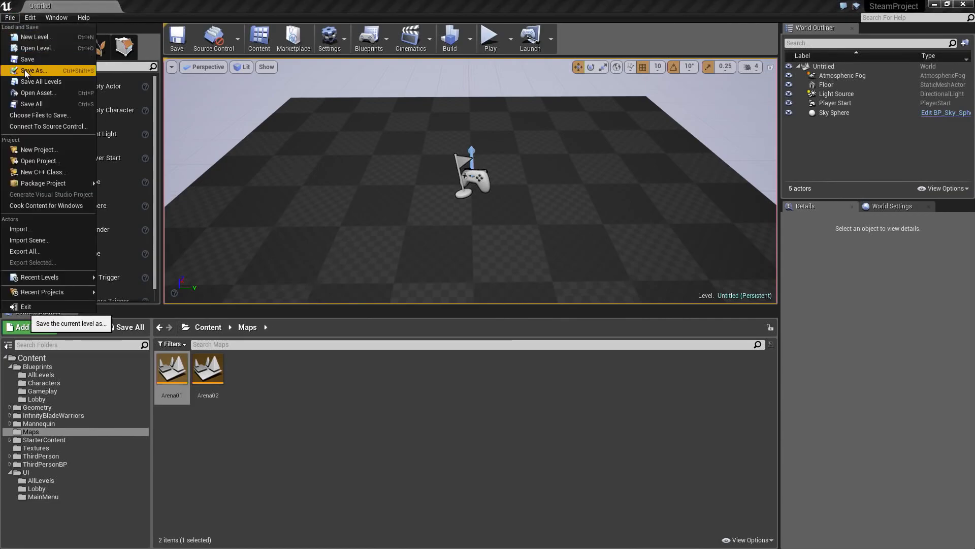
click(30, 71)
click(278, 440)
double_click(289, 439)
text(Lobby)
key(Return)
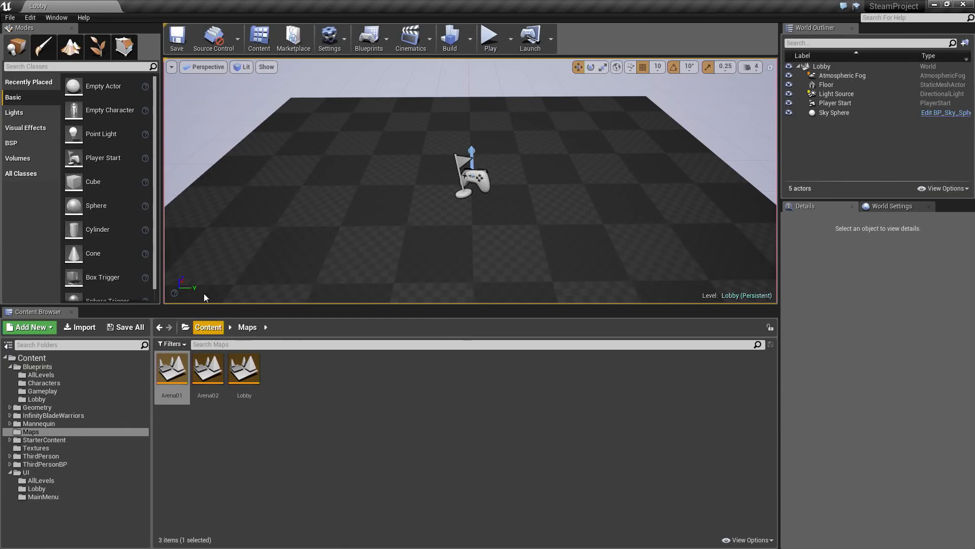
- Create a new level from the Empty Level template and save it as TravelMap in the Maps folder
click(9, 18)
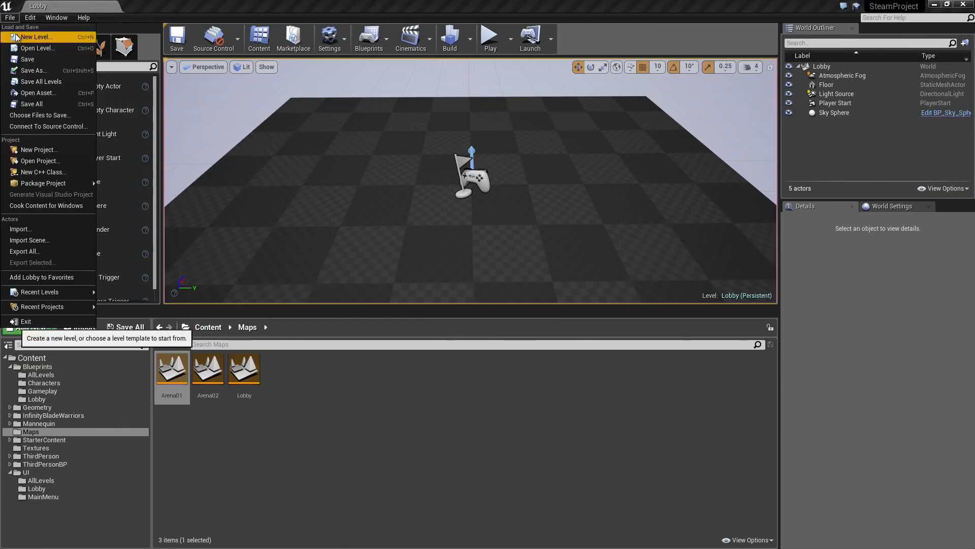
click(36, 37)
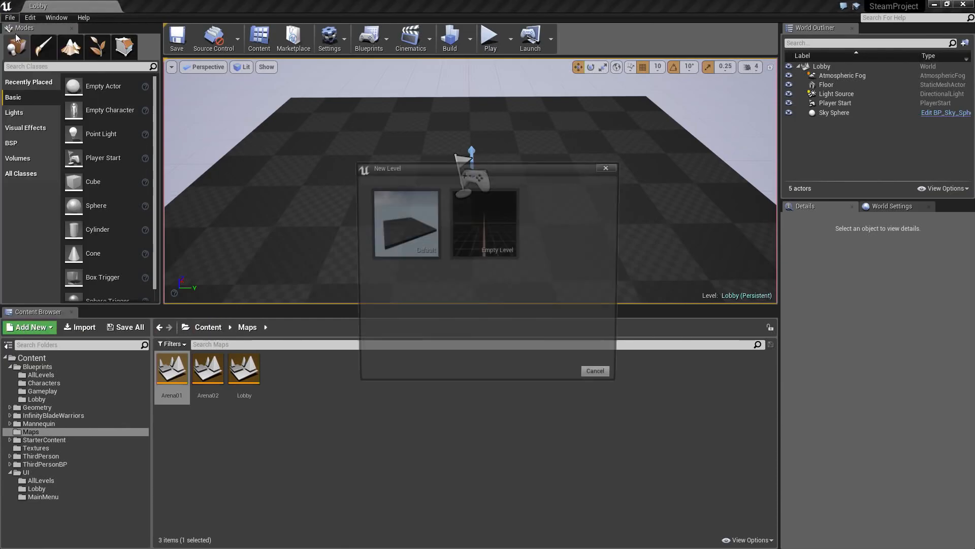
click(488, 231)
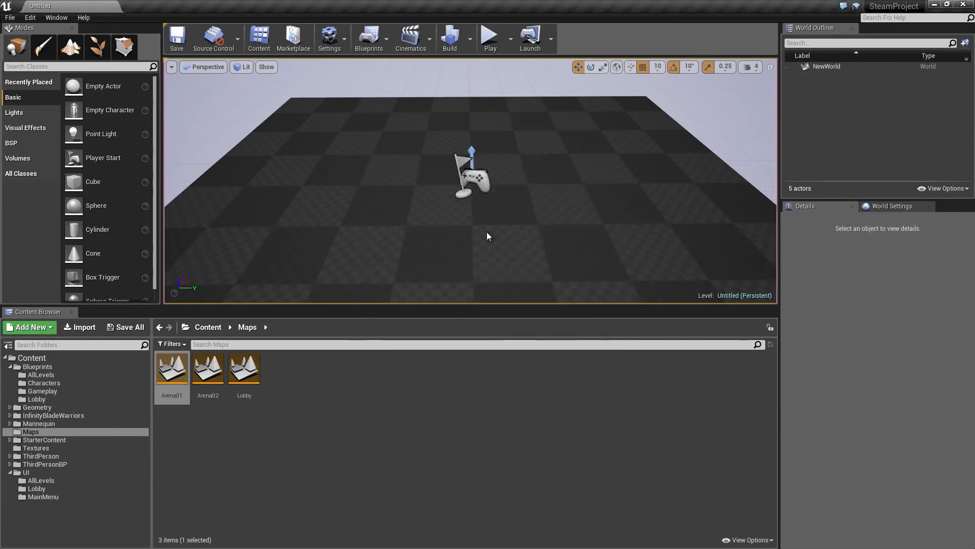
click(11, 19)
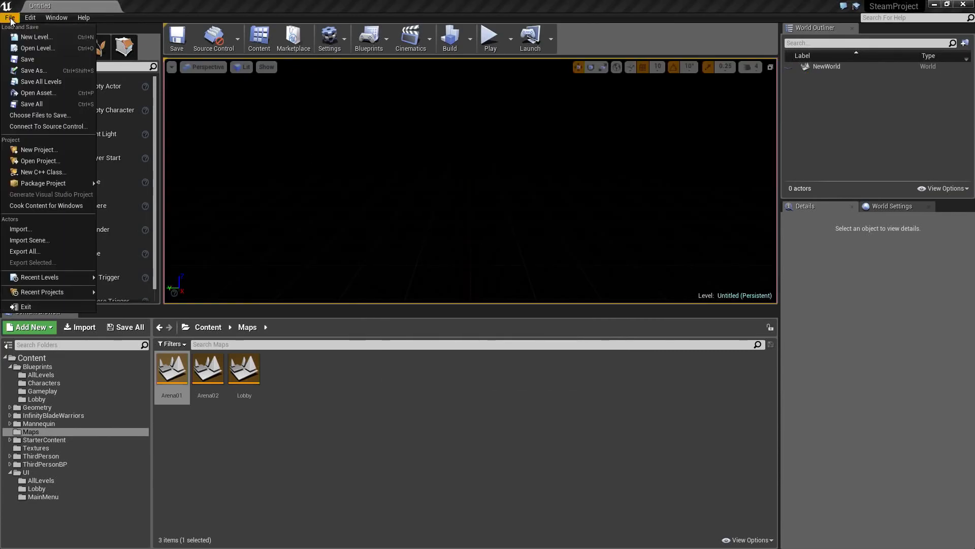
click(33, 70)
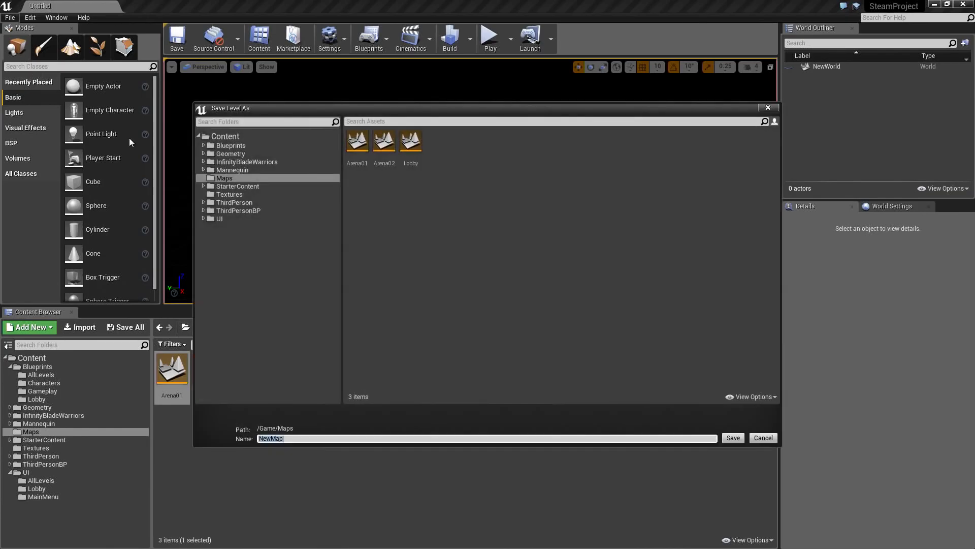
text(Travelm)
key(BackSpace)
text(Map)
key(Return)
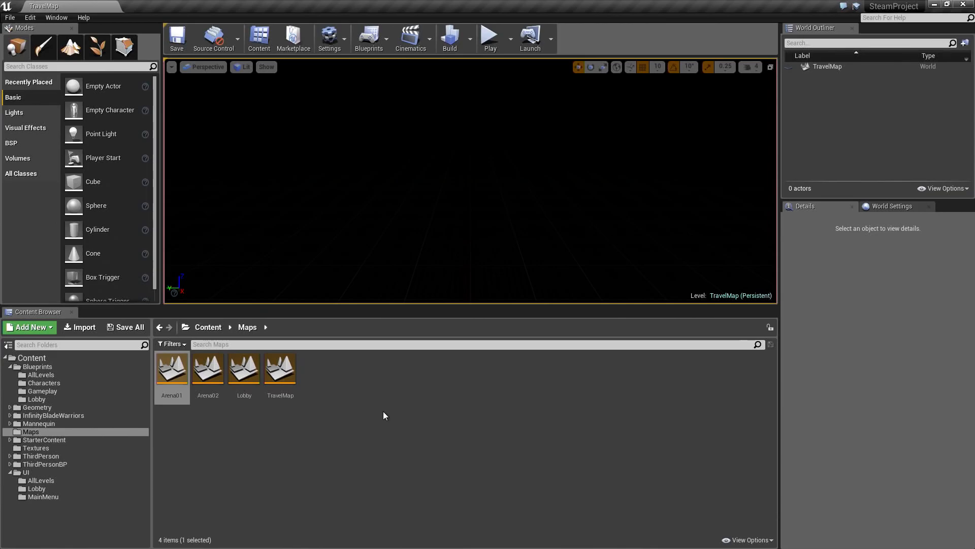
- Save a copy of the empty level as MainMenu in the Maps folder
click(9, 17)
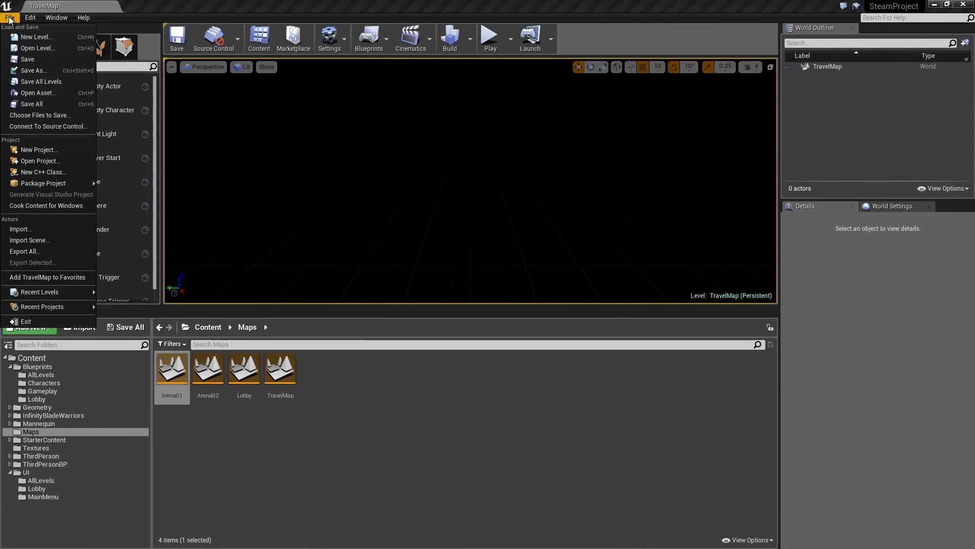
click(41, 70)
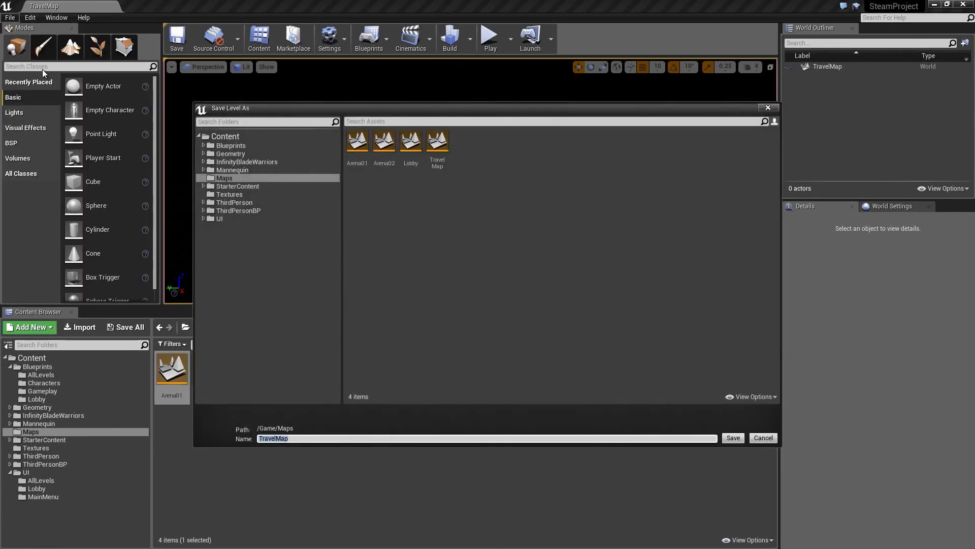
text(MainMenu)
key(Return)
click(325, 443)
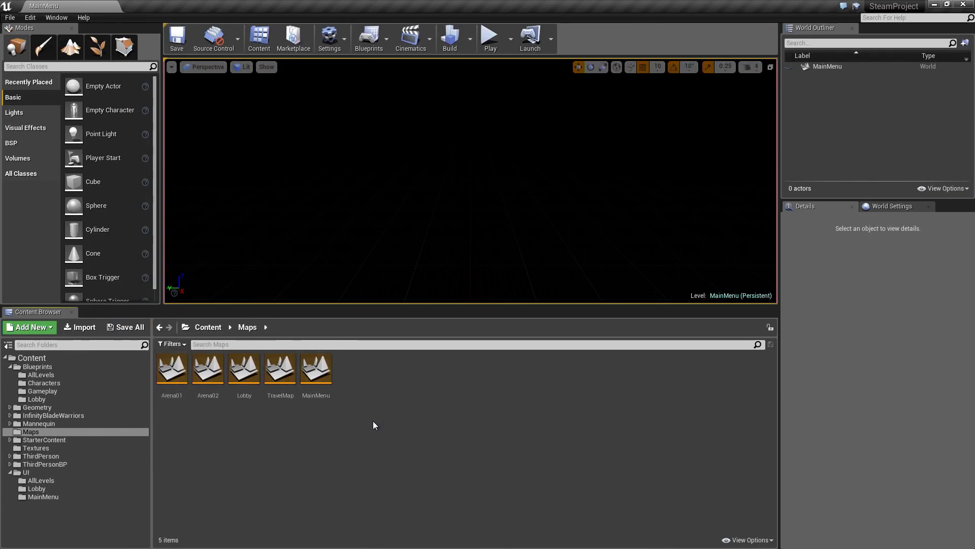
- Create a Widget Blueprint named ChatText in the AllLevels folder under UI
click(120, 448)
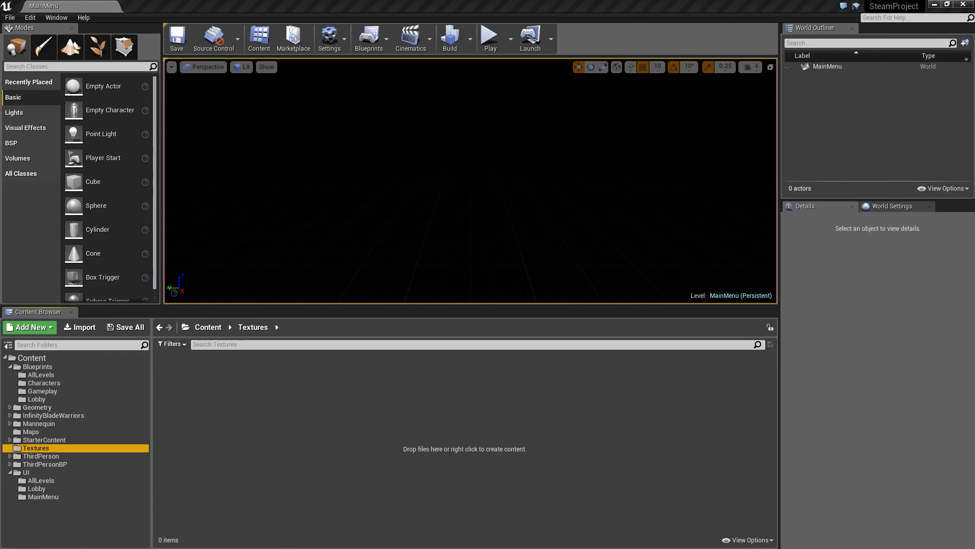
click(75, 479)
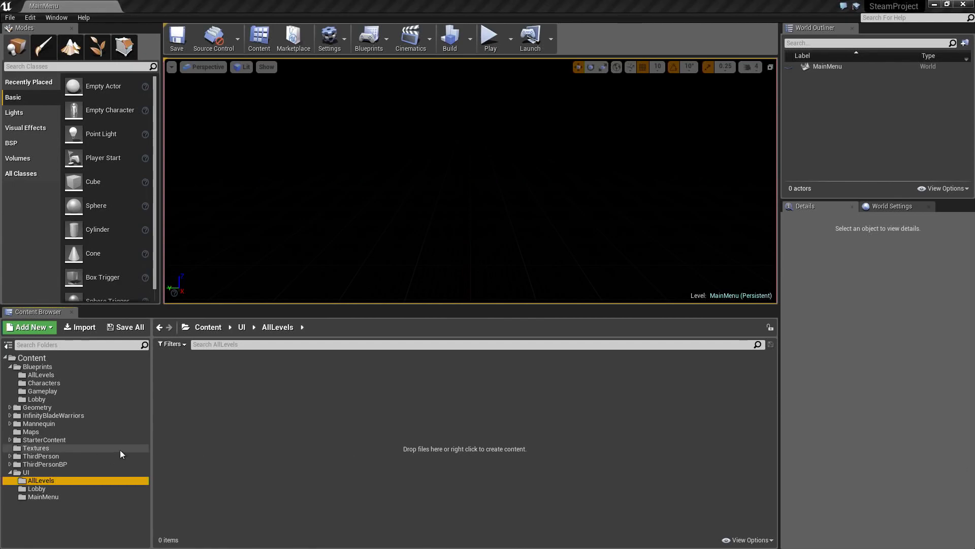
click(189, 394)
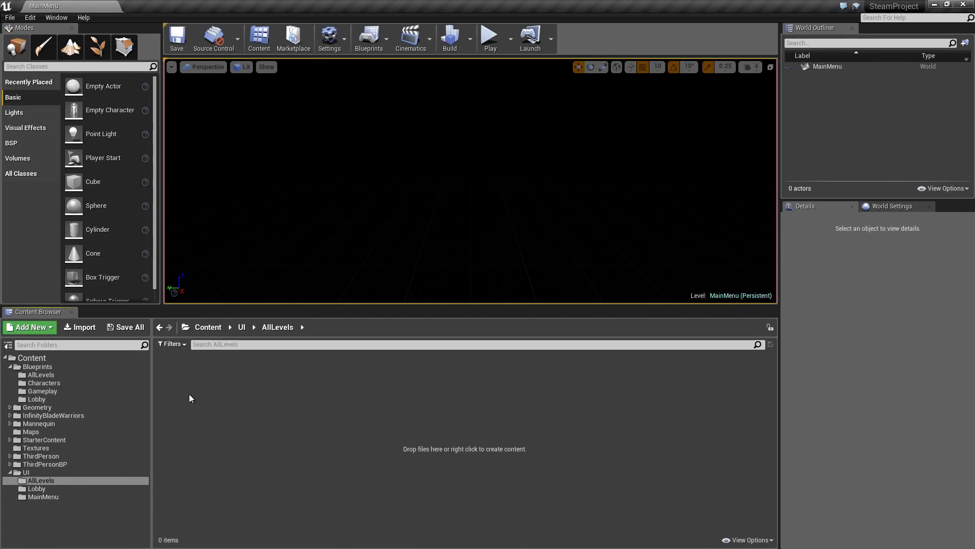
right_click(190, 397)
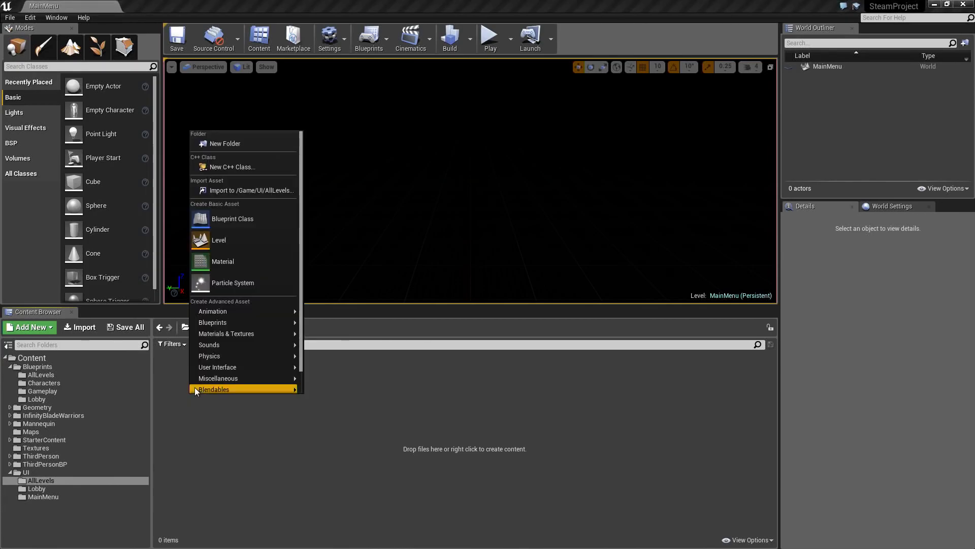
mouse_move(226, 368)
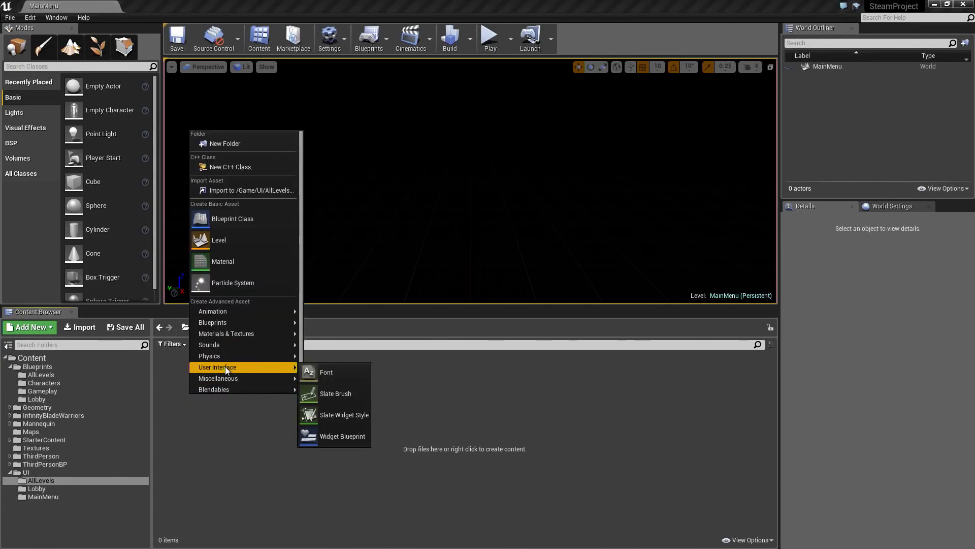
click(328, 436)
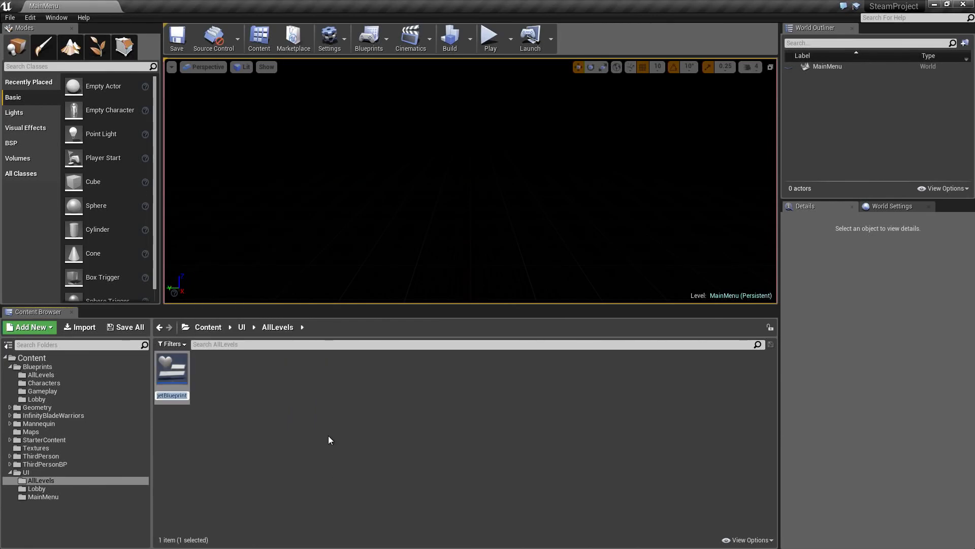
text(ChatText)
key(Return)
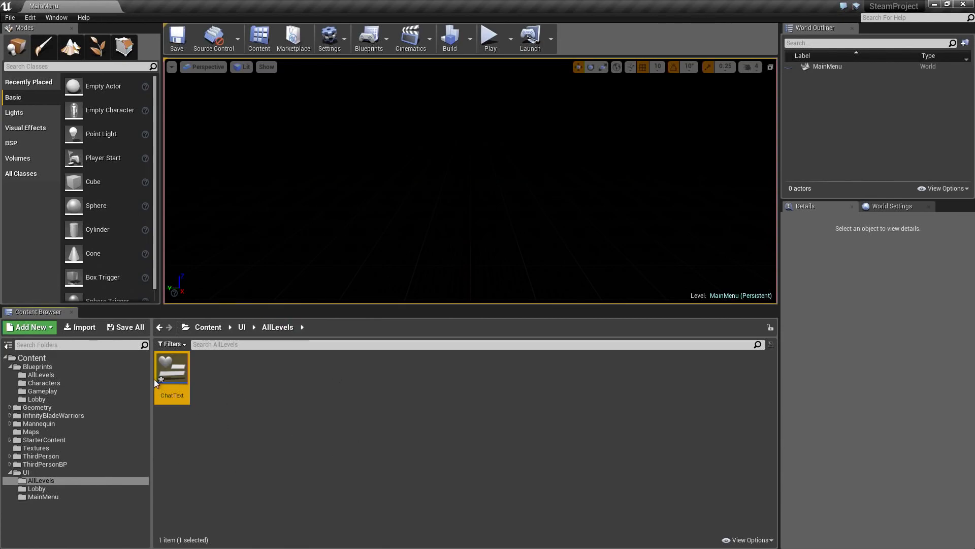
click(194, 409)
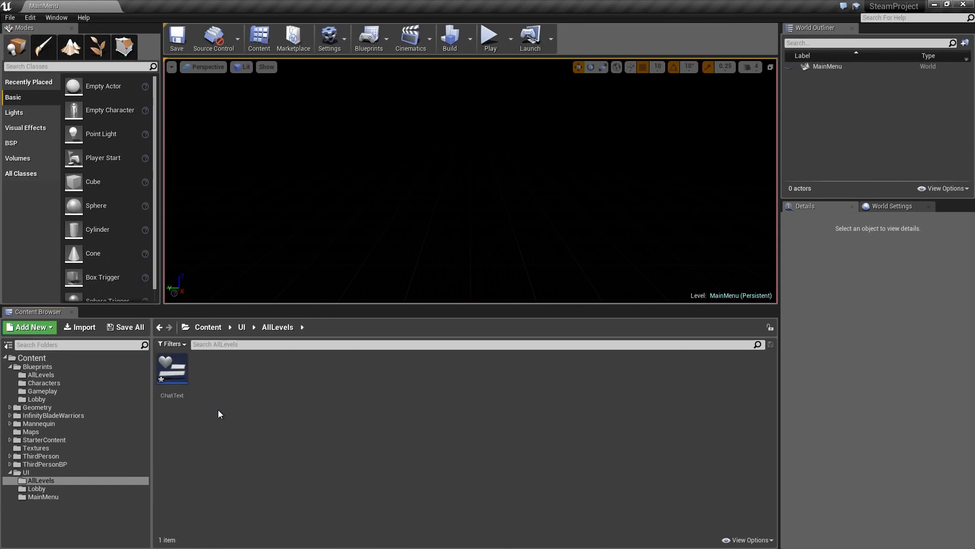
- Duplicate the ChatText widget in the UI AllLevels folder and name the copy ChatWindow
click(172, 370)
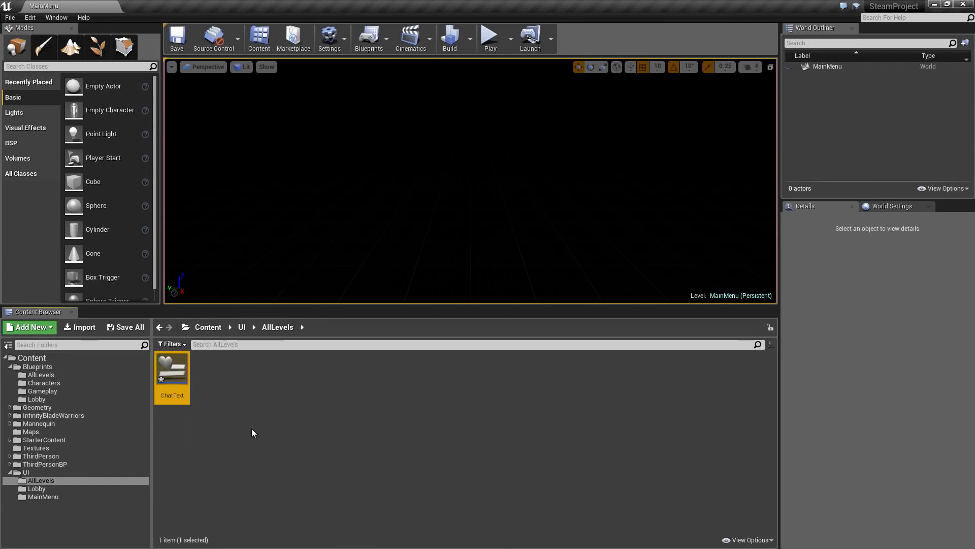
key(ctrl+w)
text(ChatW)
text(indow)
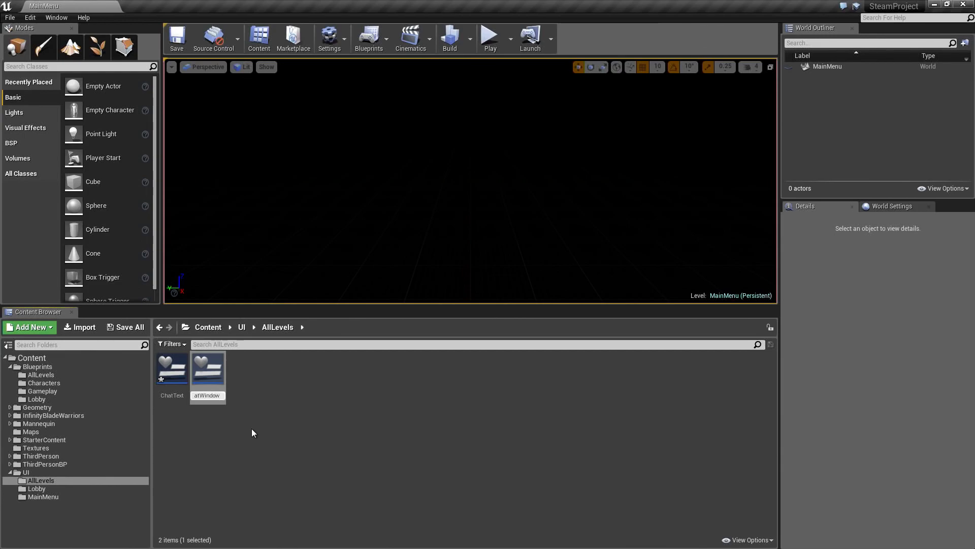
key(Return)
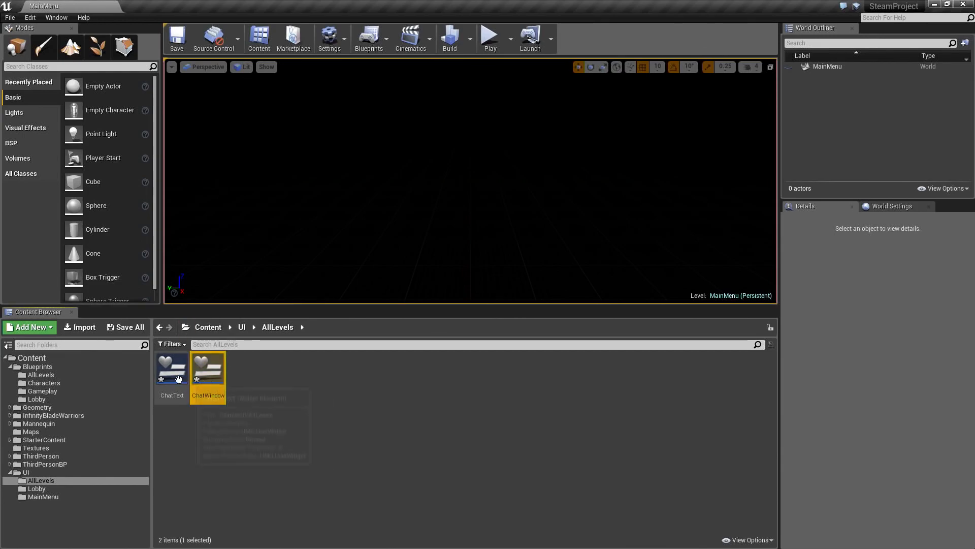
click(255, 429)
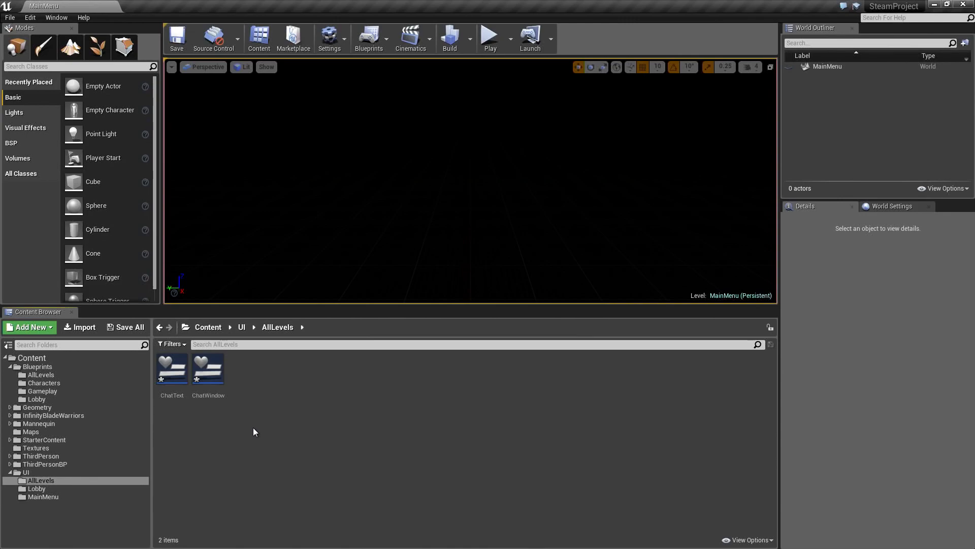
- Duplicate the ChatWindow widget and name the copy GameplayChat
click(210, 388)
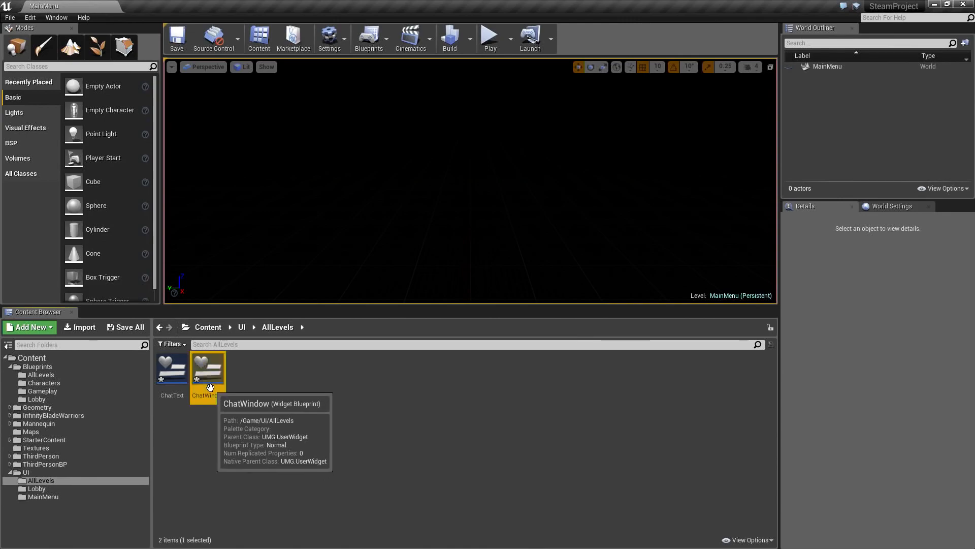
key(ctrl+w)
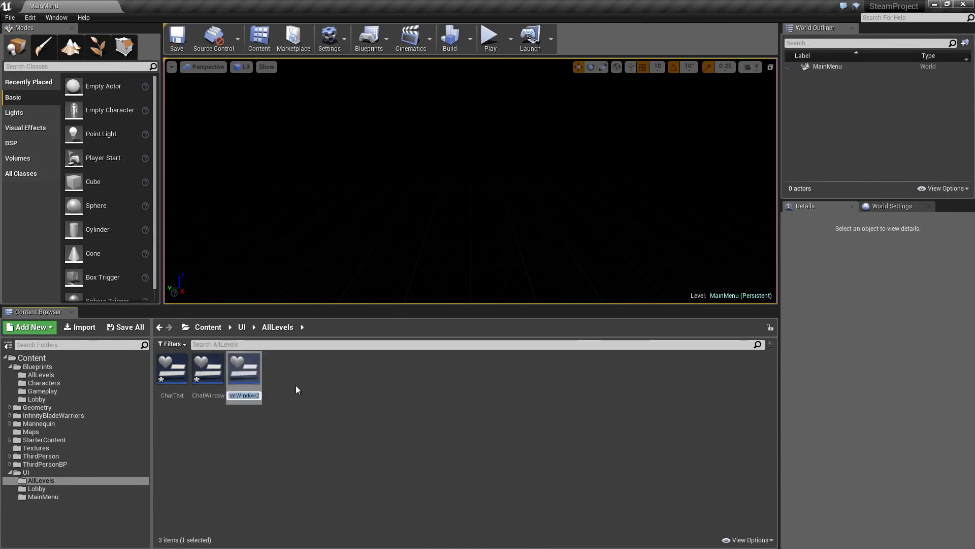
text(GameplayChat)
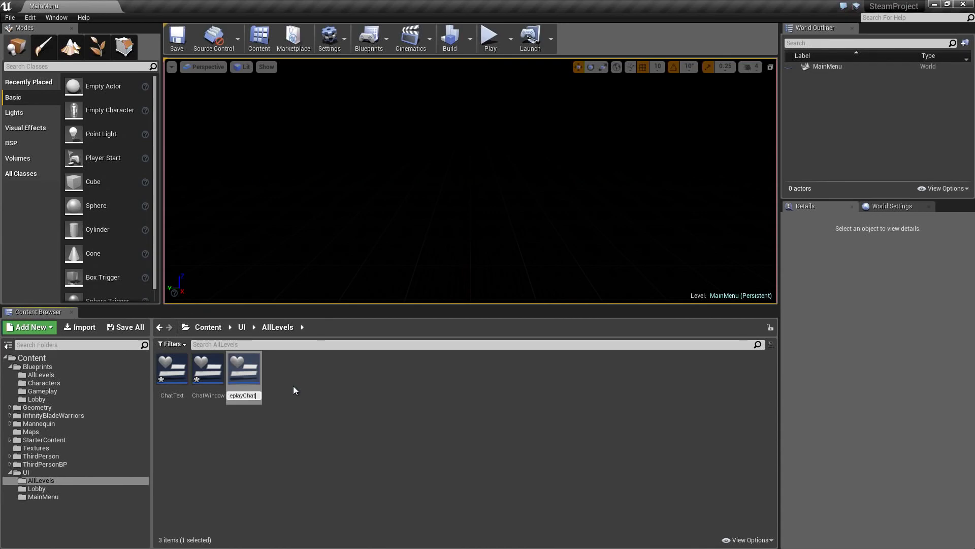
key(Return)
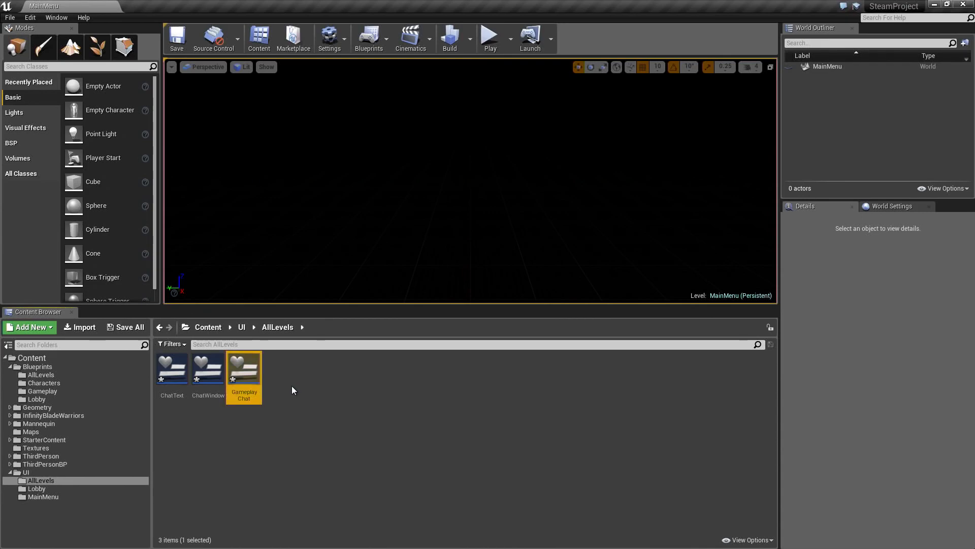
click(221, 388)
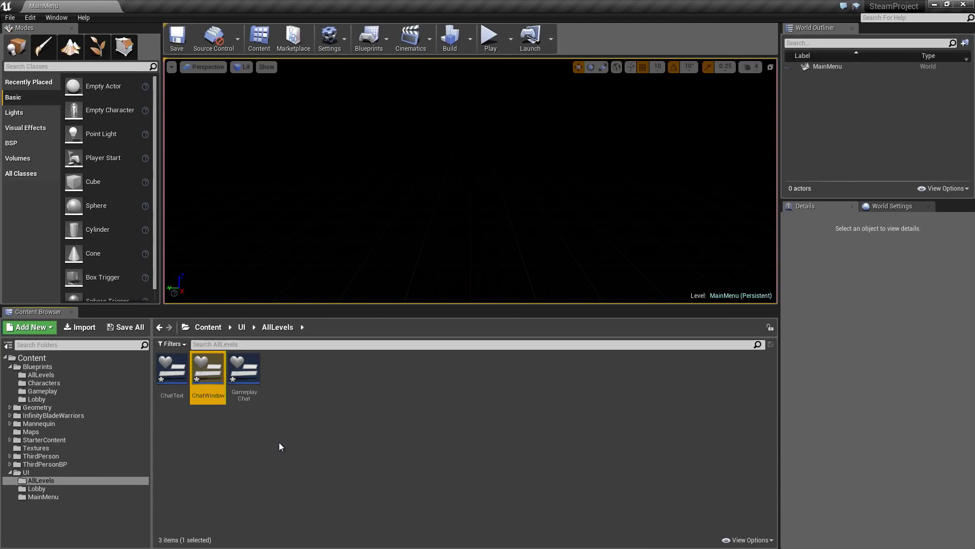
click(261, 429)
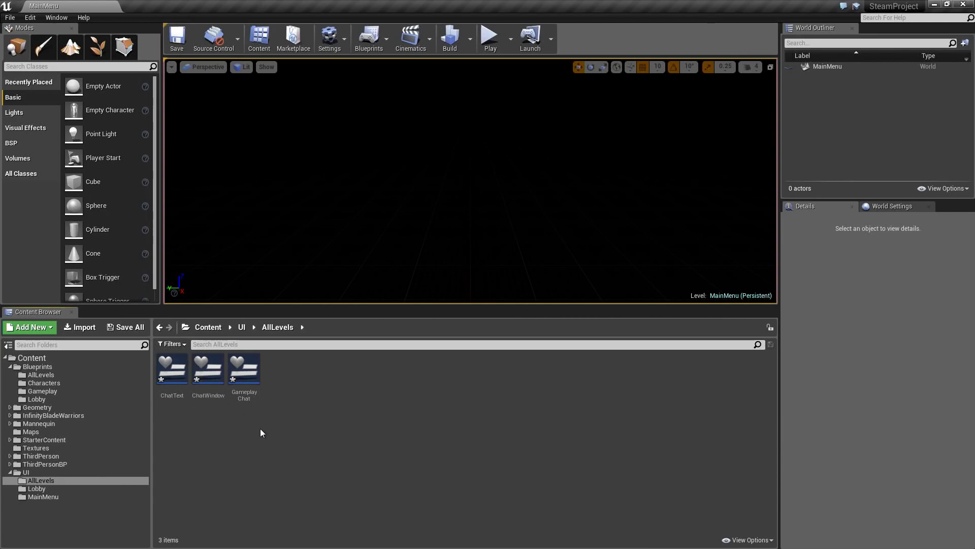
- Duplicate the GameplayChat widget as LoadingScreen and save all the modified content
click(250, 389)
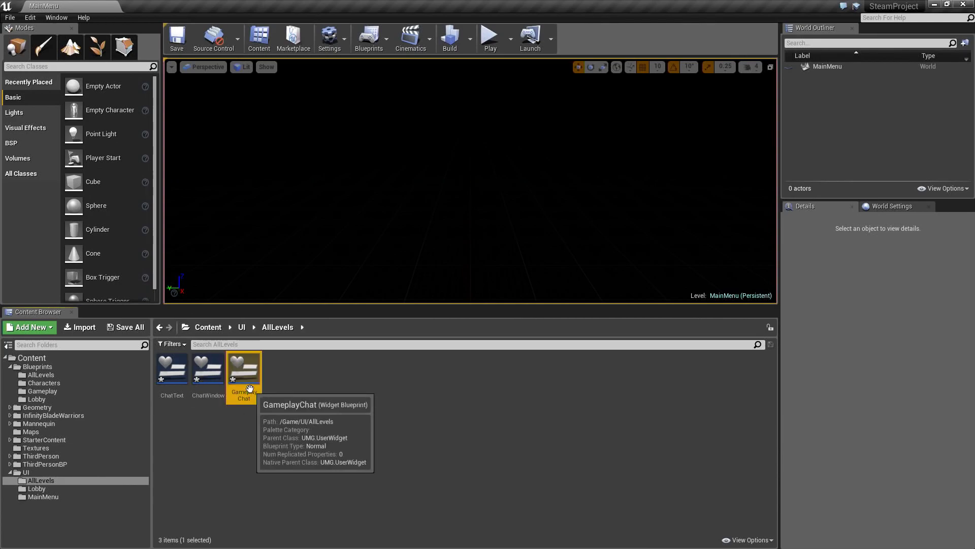
key(ctrl+w)
text(LoadingScreen)
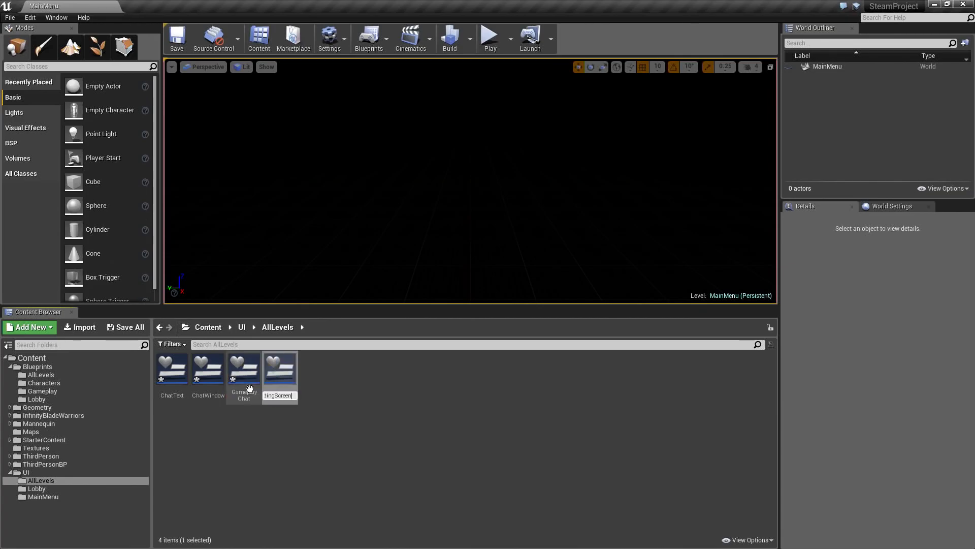
key(Return)
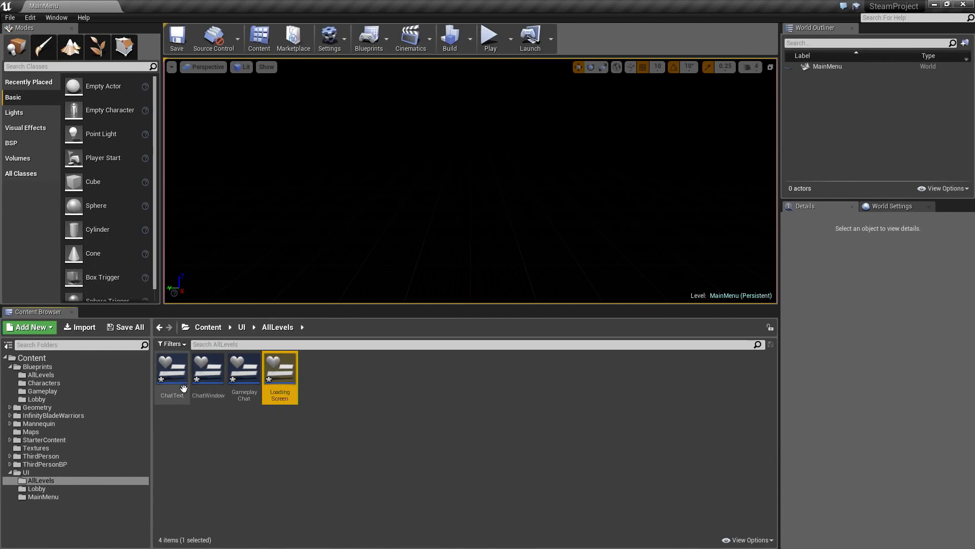
click(302, 411)
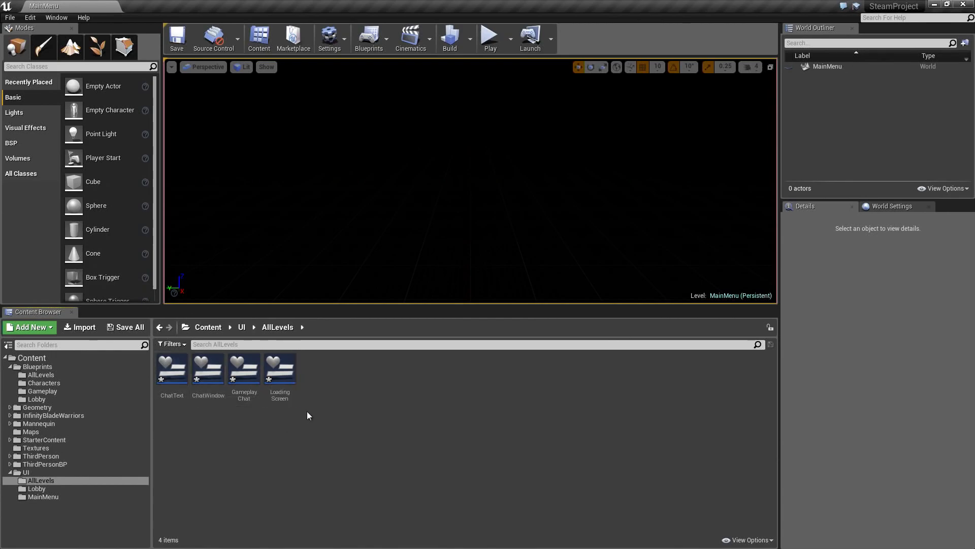
click(133, 327)
click(574, 373)
- Create a Widget Blueprint named CharacterSelect in the Lobby folder under UI
click(68, 487)
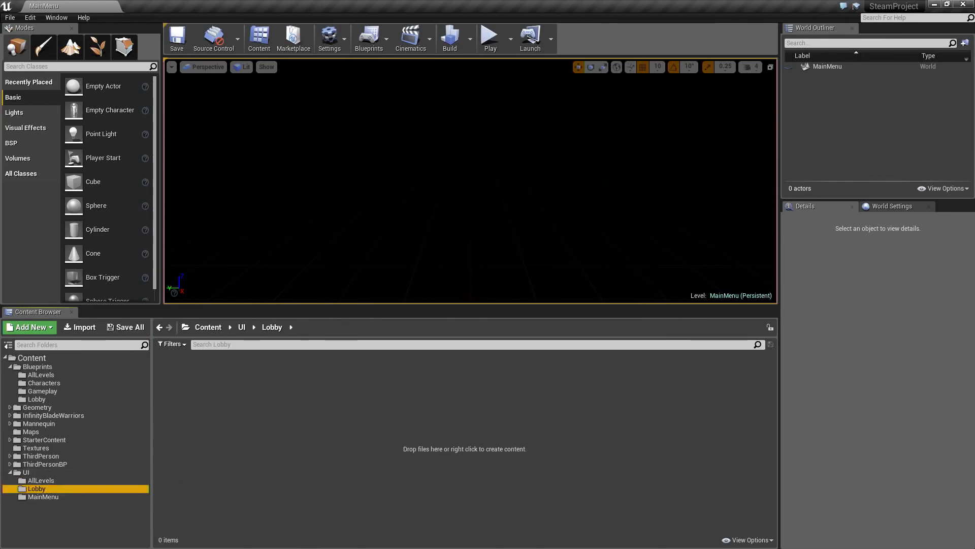
click(187, 384)
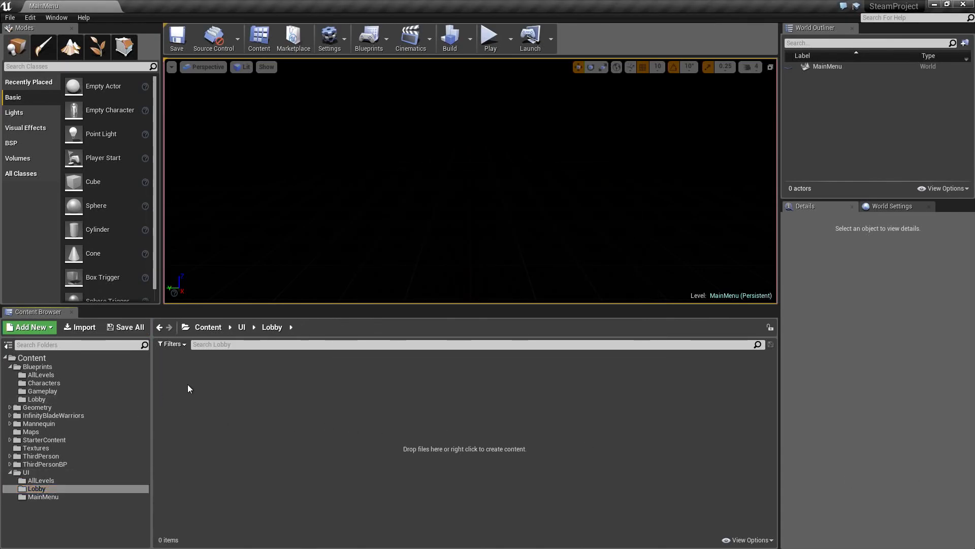
right_click(187, 379)
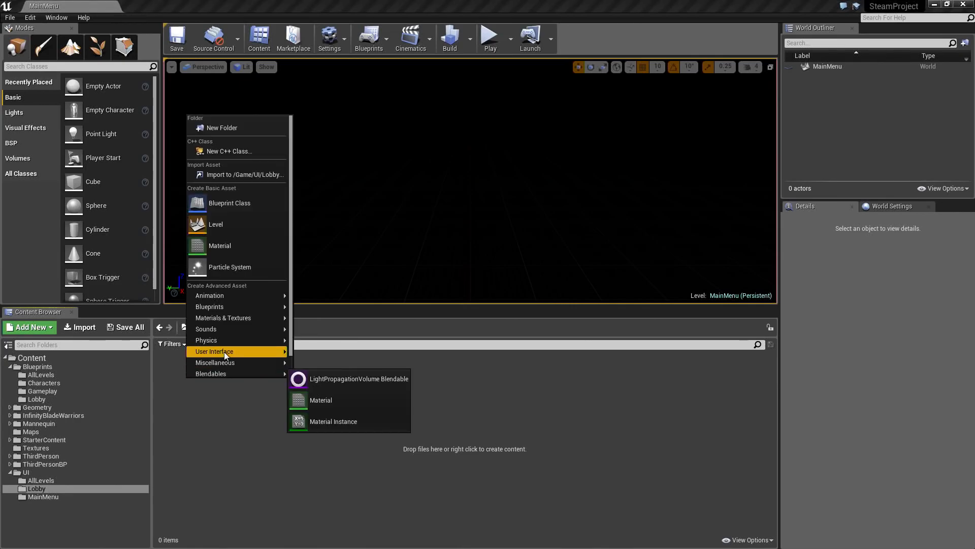
mouse_move(228, 352)
click(326, 422)
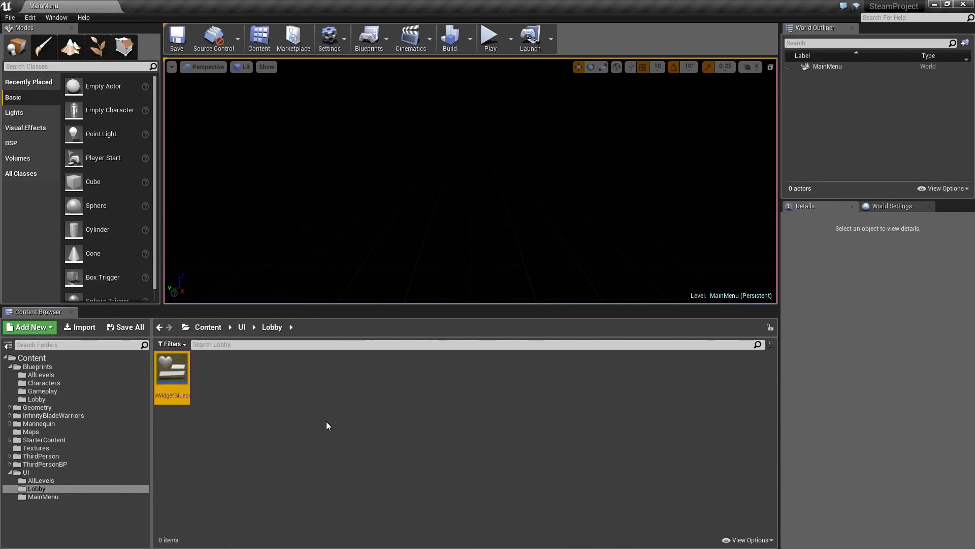
text(Chara)
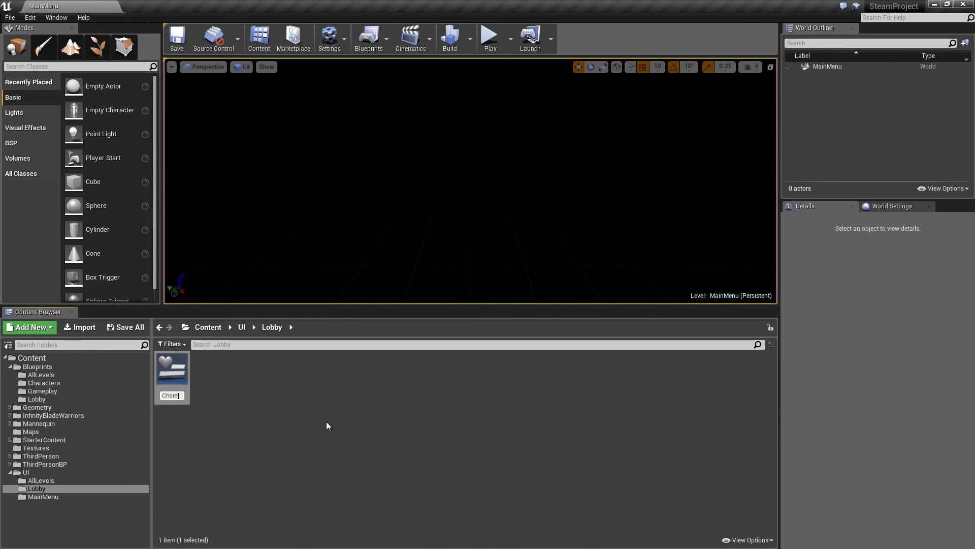
text(cterSelect)
key(Return)
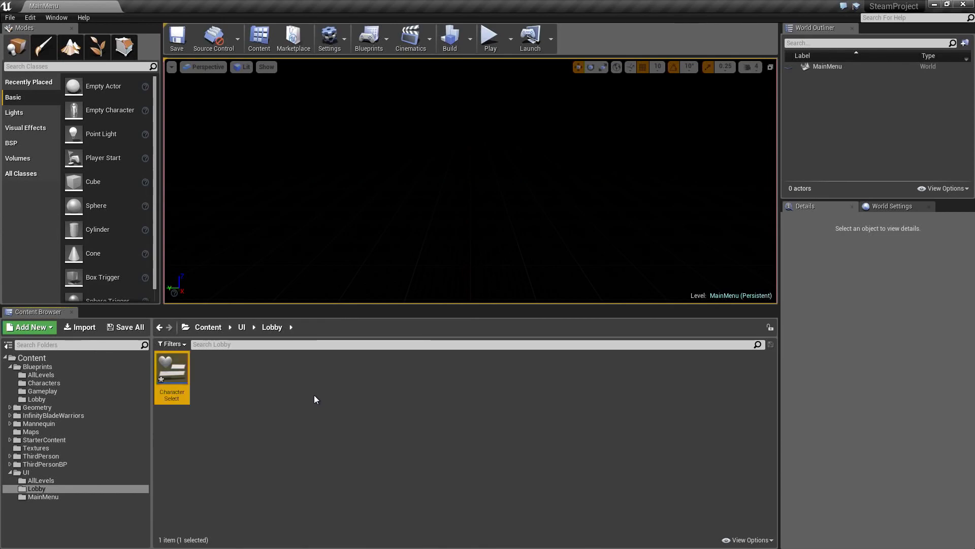
click(189, 417)
- Duplicate the CharacterSelect widget and name the copy ConnectedPlayer
click(176, 389)
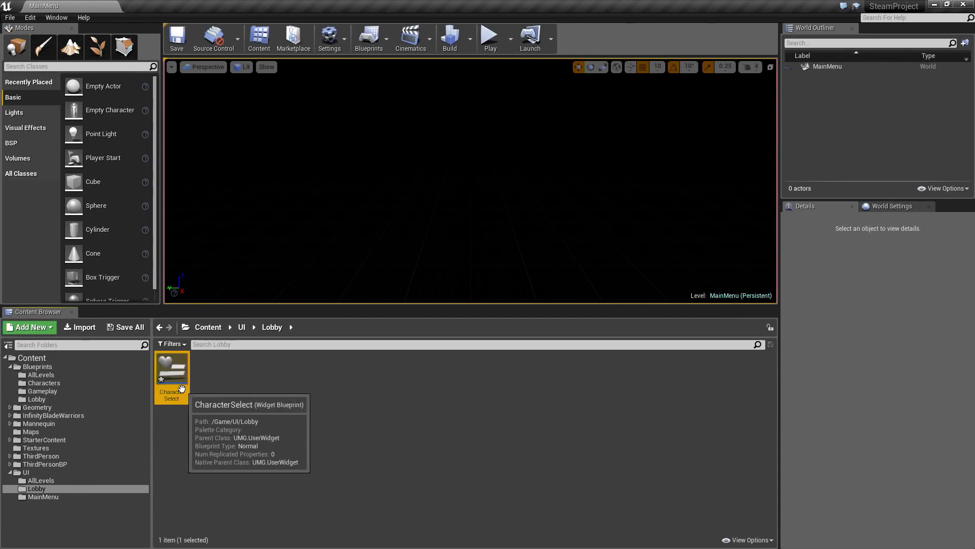
key(ctrl+w)
text(Conn)
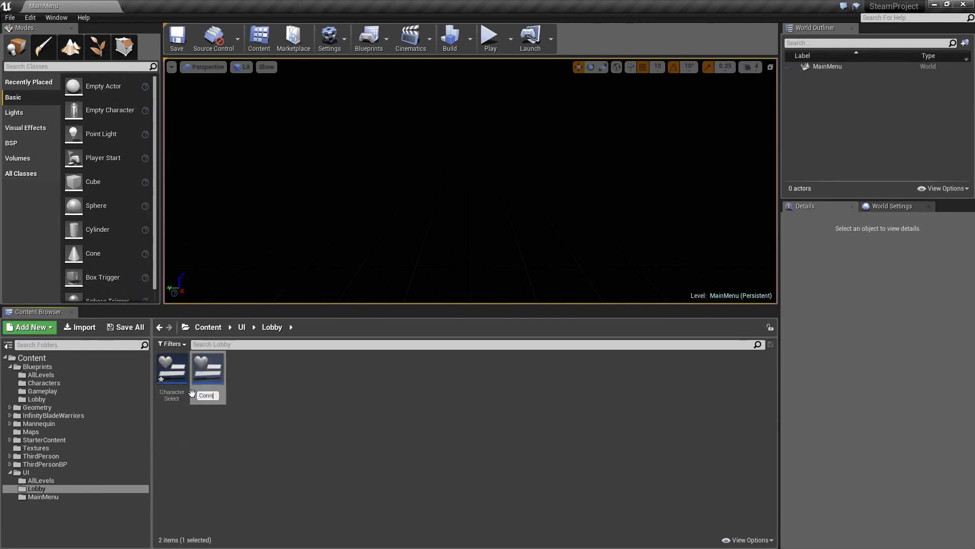
text(ectedPlayer)
key(Return)
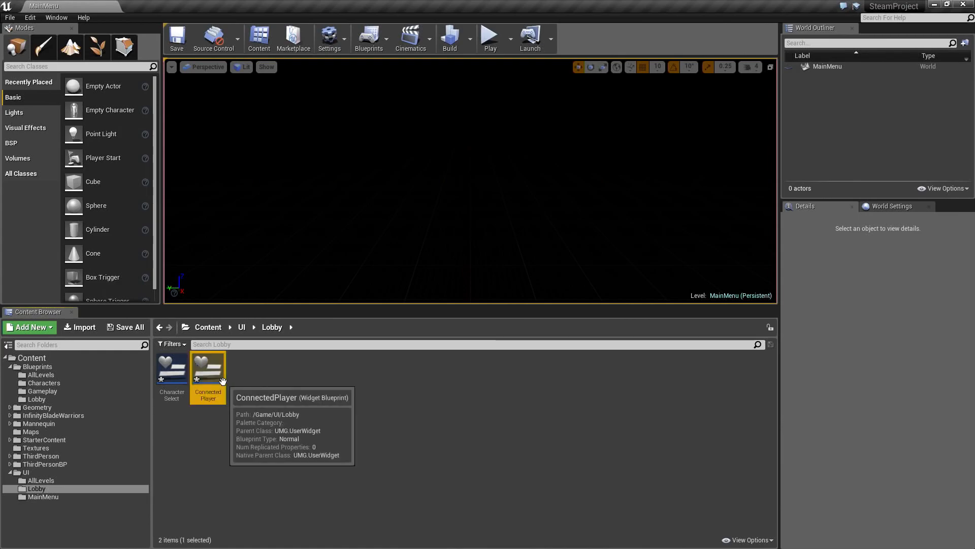
- Duplicate the ConnectedPlayer widget and name the copy GameSettings
key(ctrl+w)
text(GameSettings)
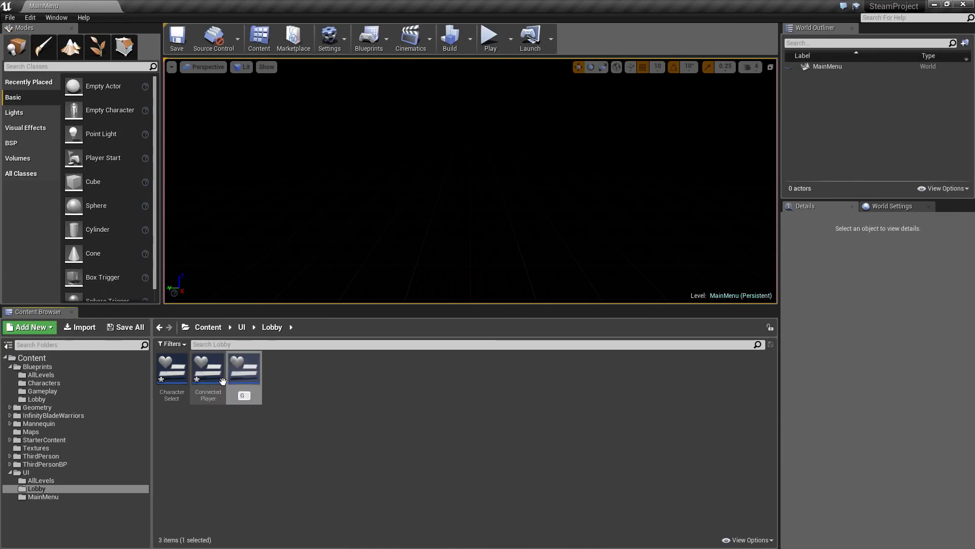
key(Return)
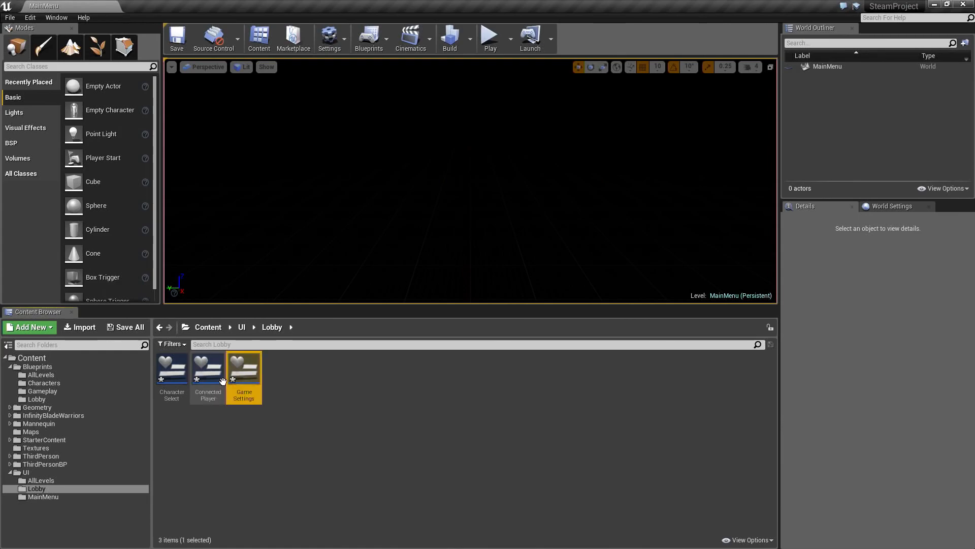
click(288, 391)
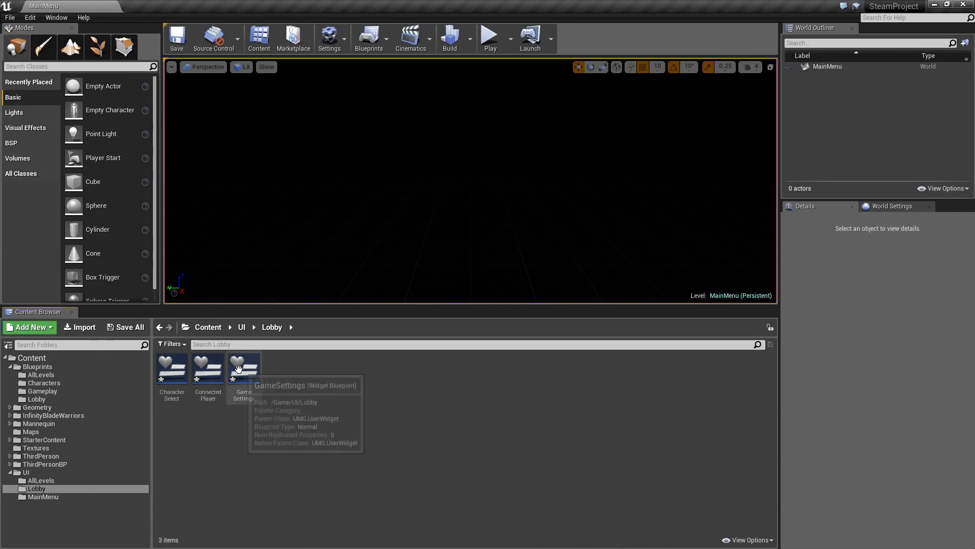
- Duplicate the GameSettings widget and name the copy LobbyMenu
click(254, 376)
key(ctrl+w)
text(LobbyMenu)
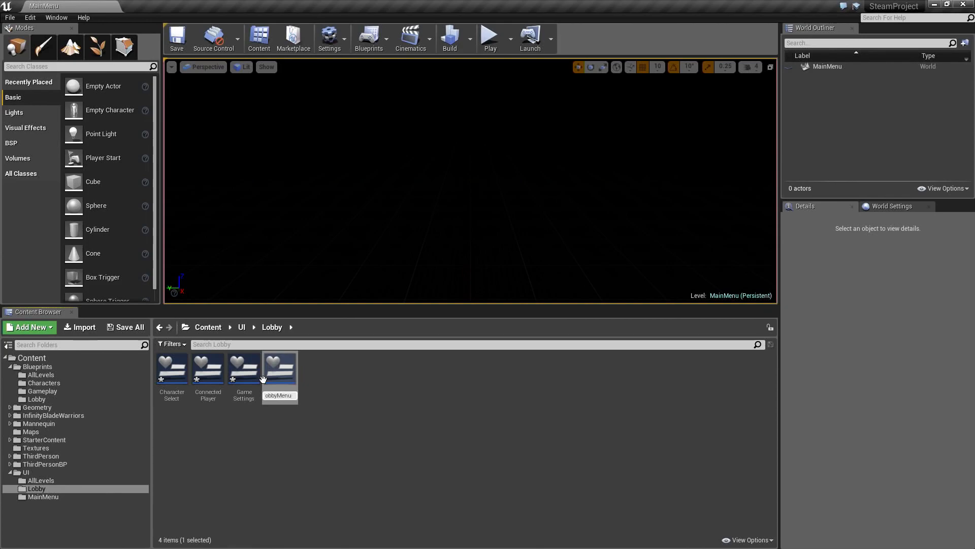
key(Return)
click(300, 403)
- Duplicate the LobbyMenu widget as PlayerButton and save all the new lobby widgets
click(295, 399)
key(ctrl+w)
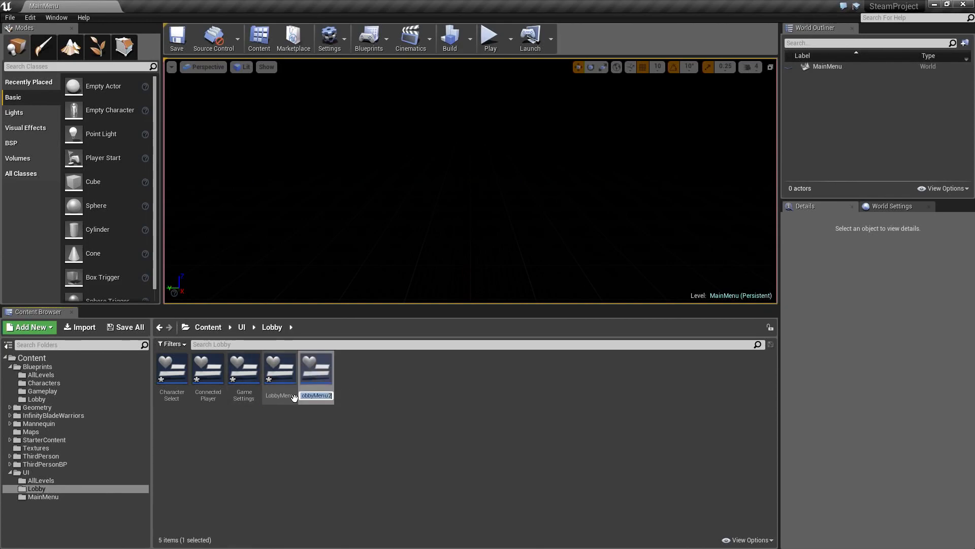
text(PlayerButton)
key(Return)
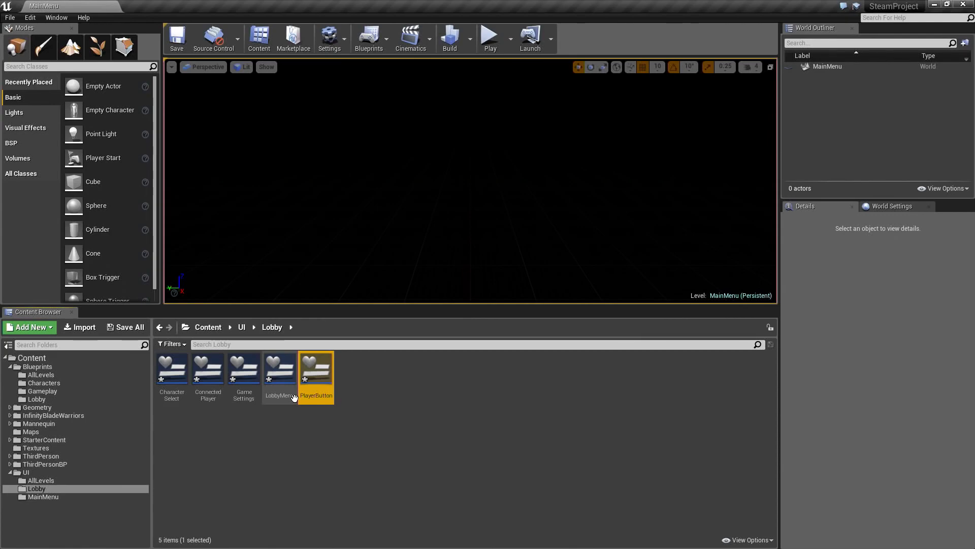
click(301, 458)
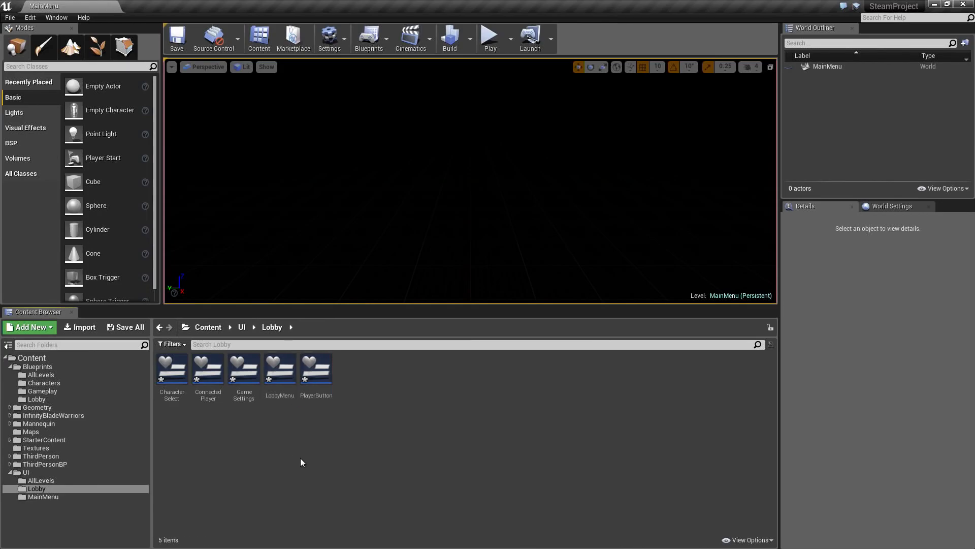
click(133, 326)
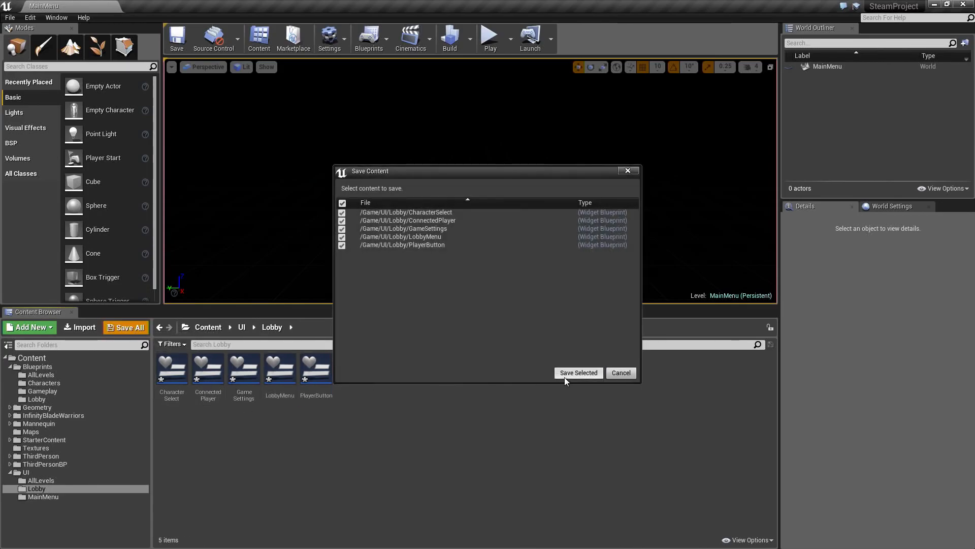
click(565, 374)
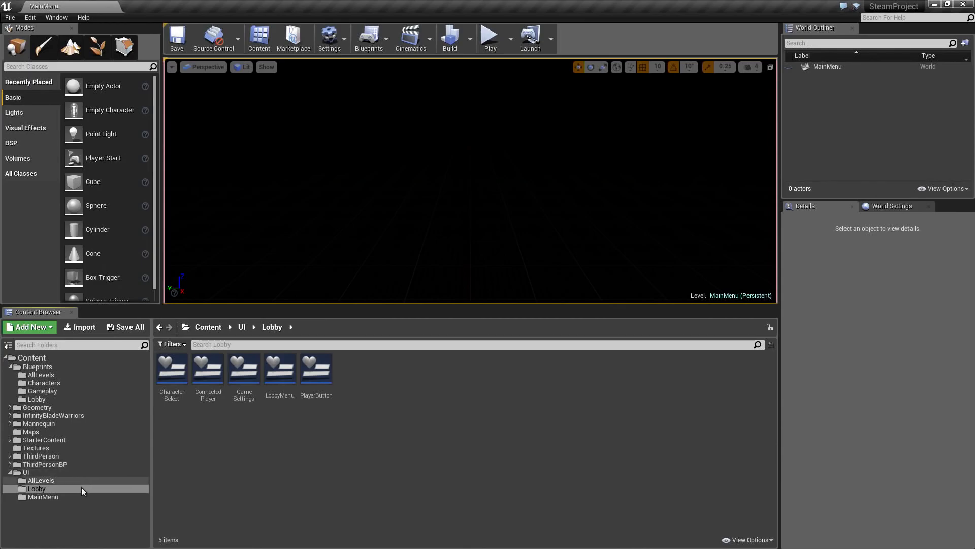
- Create a widget blueprint named ErrorDialog in the MainMenu folder under UI
click(43, 496)
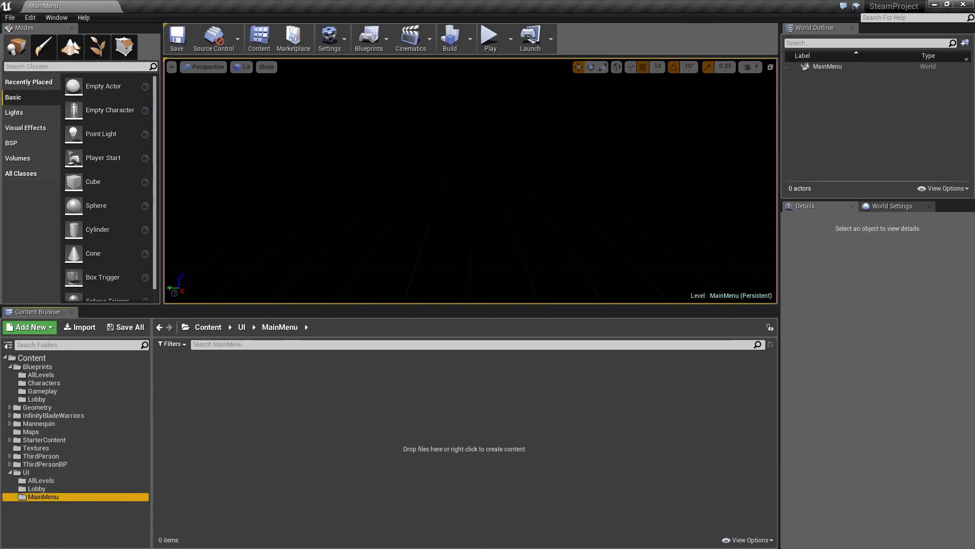
right_click(176, 382)
mouse_move(211, 356)
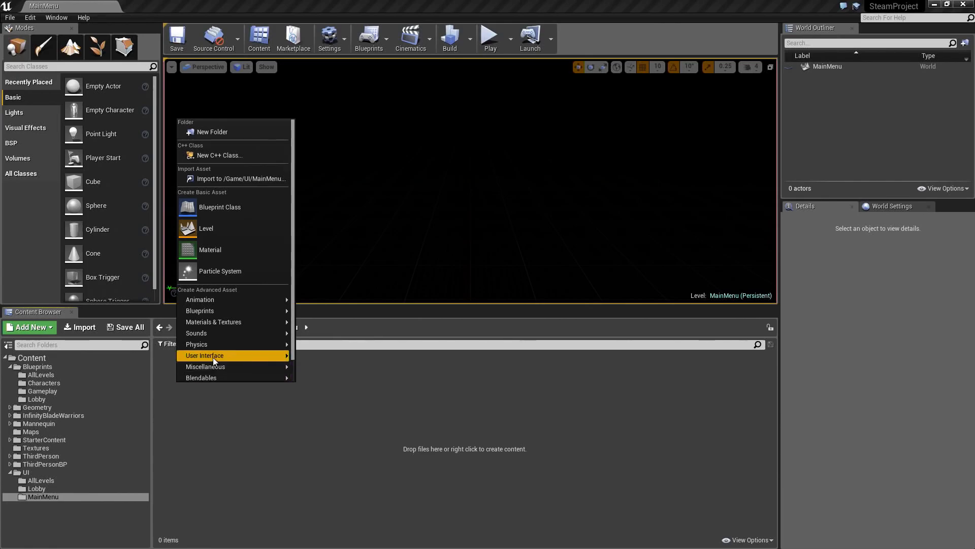
click(334, 423)
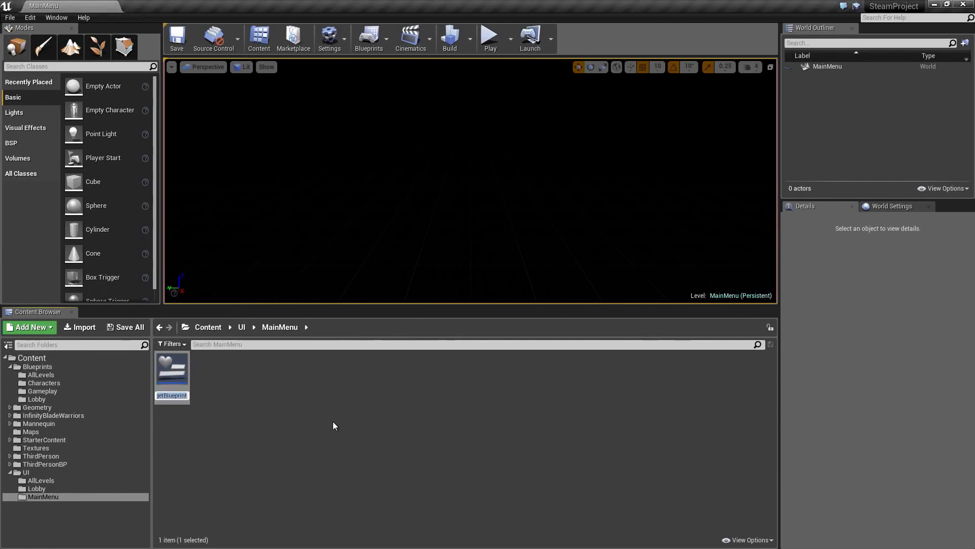
text(ErrorD)
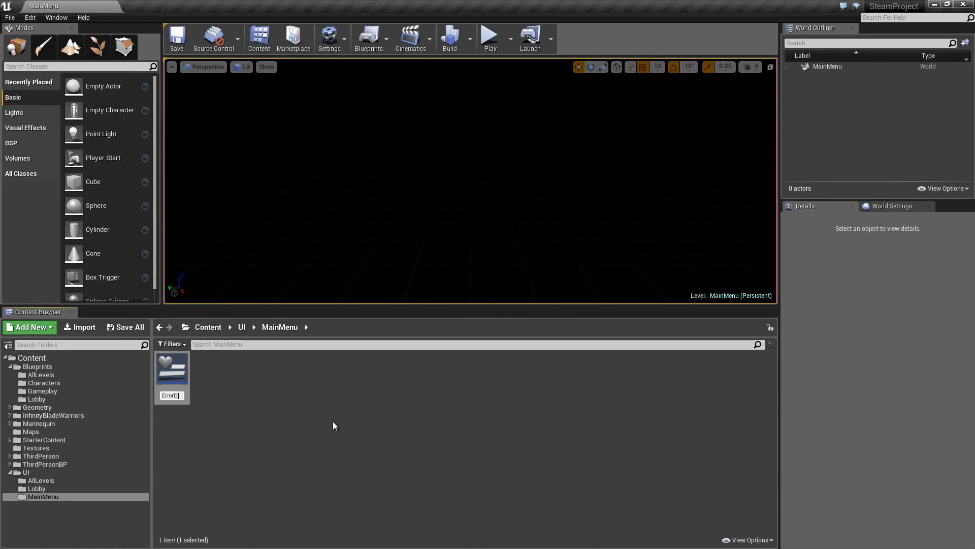
text(ialog)
key(Return)
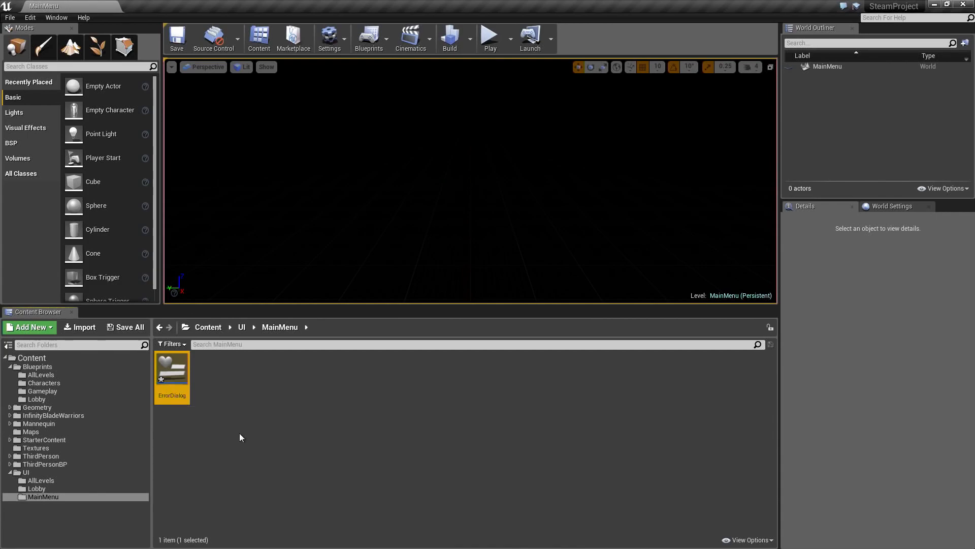
- Duplicate the ErrorDialog widget and name the copy HostMenu
click(202, 398)
click(180, 393)
key(ctrl+w)
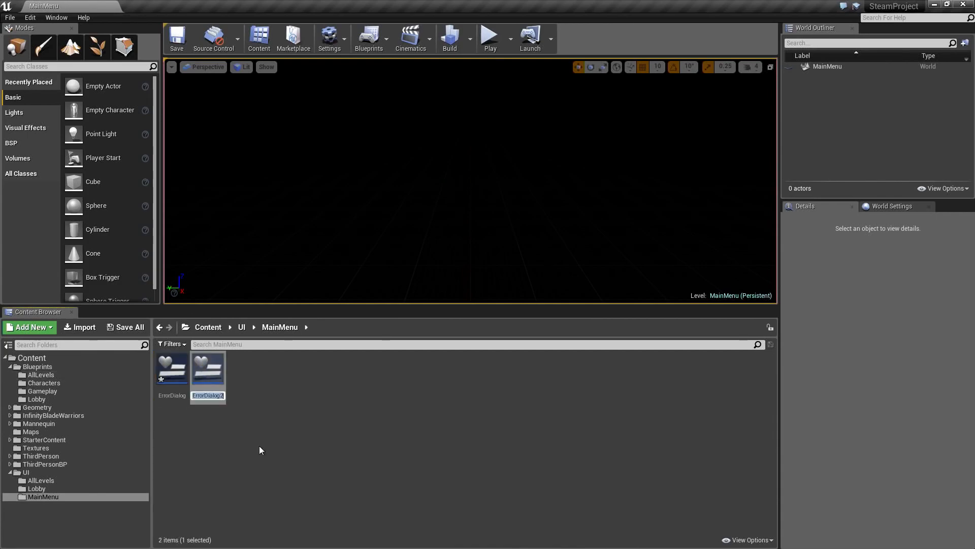
text(HostMenu)
key(Return)
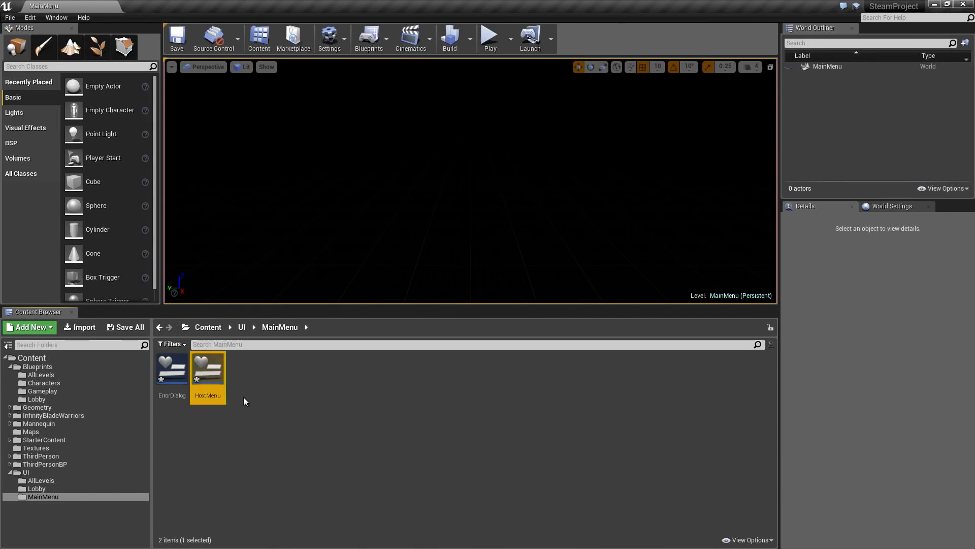
- Duplicate the HostMenu widget and name the copy MainMenu
key(ctrl+w)
text(MainMenu)
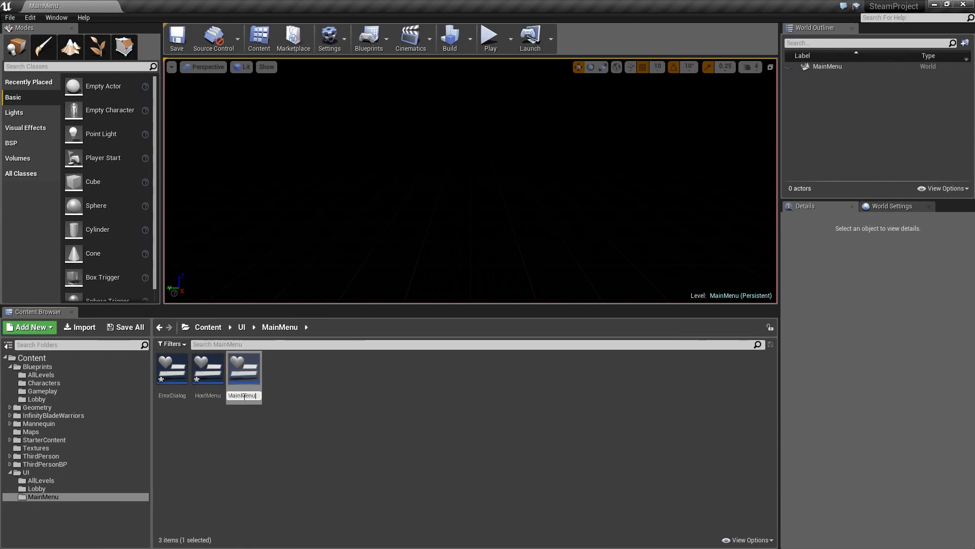
key(Return)
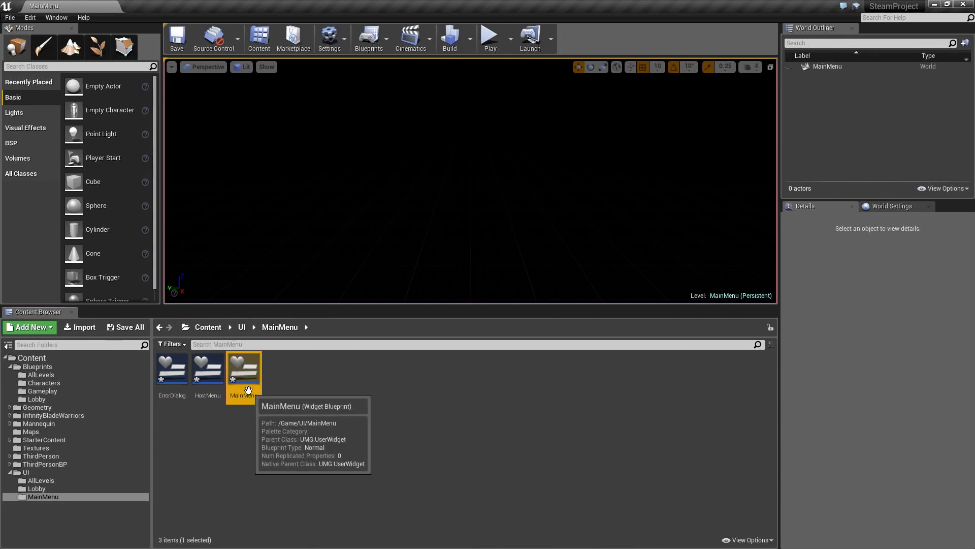
- Duplicate the MainMenu widget and name the copy OptionsMenu
key(ctrl+w)
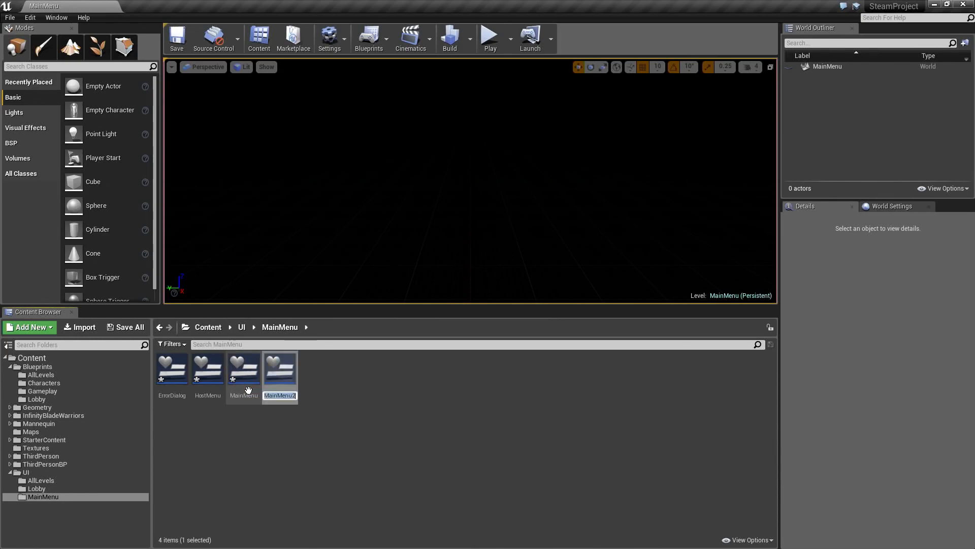
text(OptionsMenu)
key(Return)
click(359, 416)
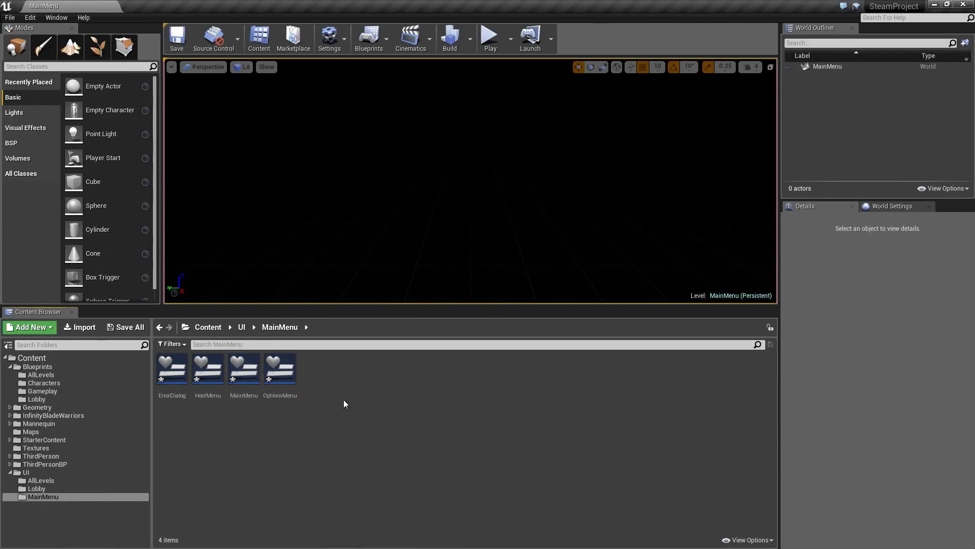
- Duplicate the OptionsMenu widget as ServerMenu and save all the new main menu widgets
click(285, 376)
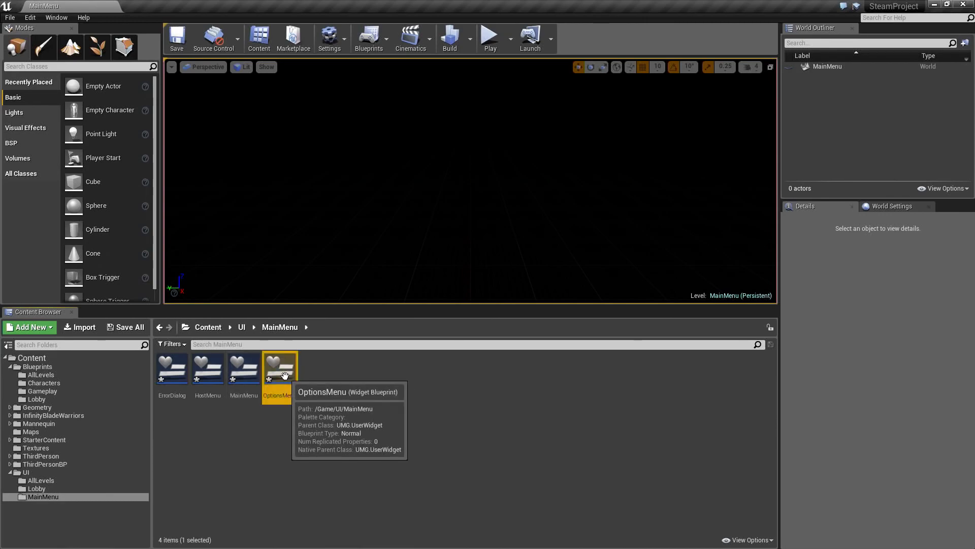
key(ctrl+w)
text(ServerMenu)
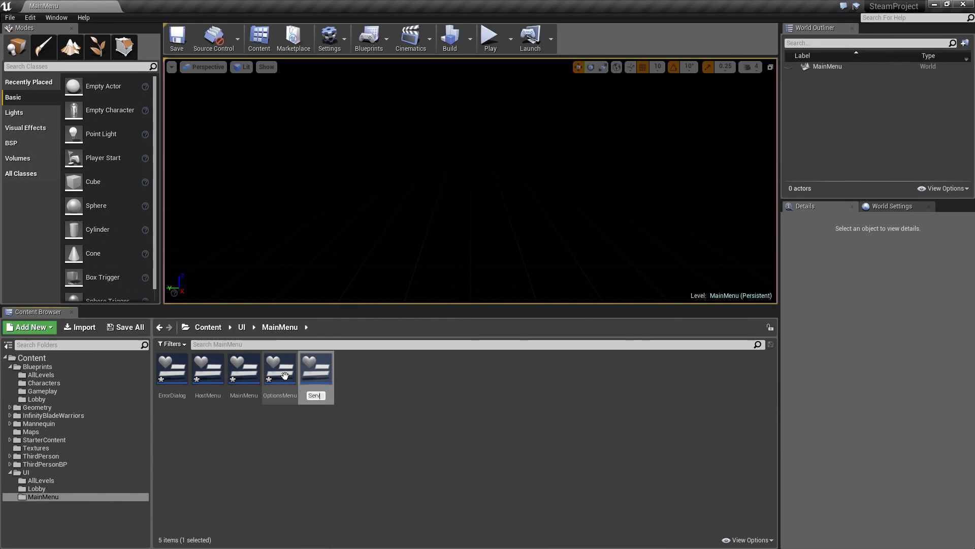
key(Return)
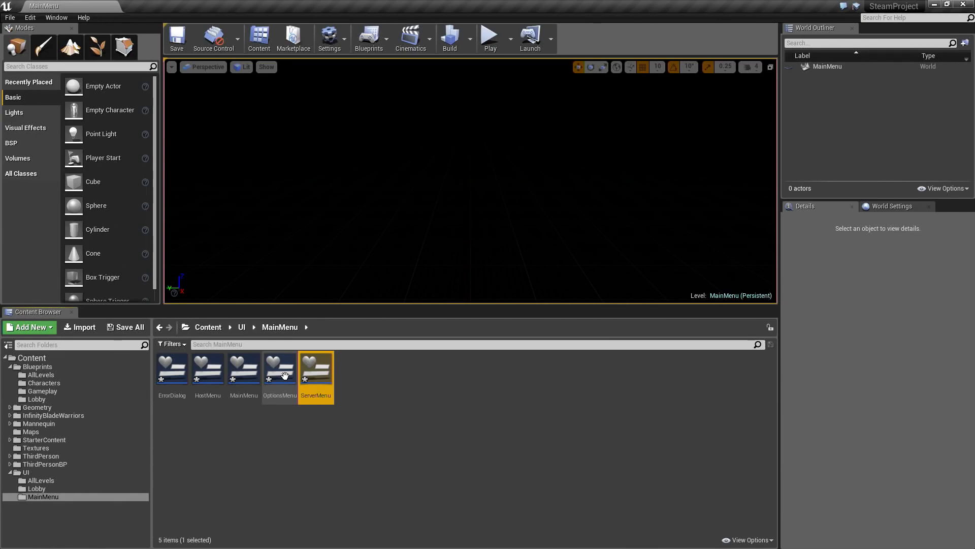
click(330, 456)
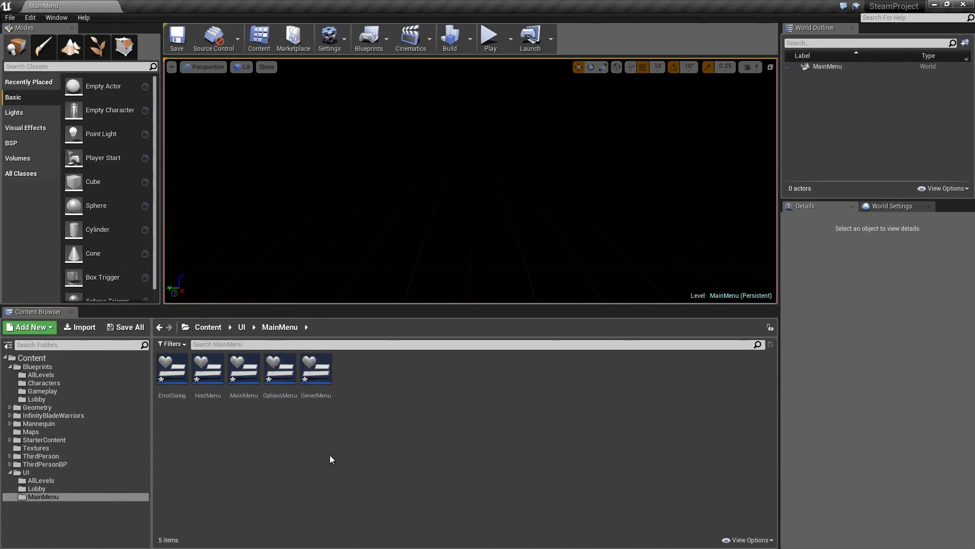
click(130, 327)
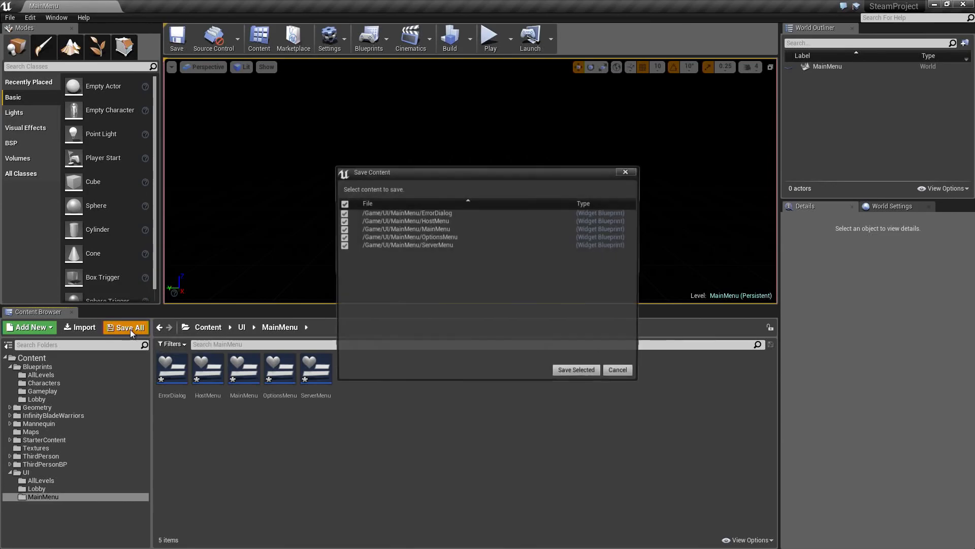
click(575, 369)
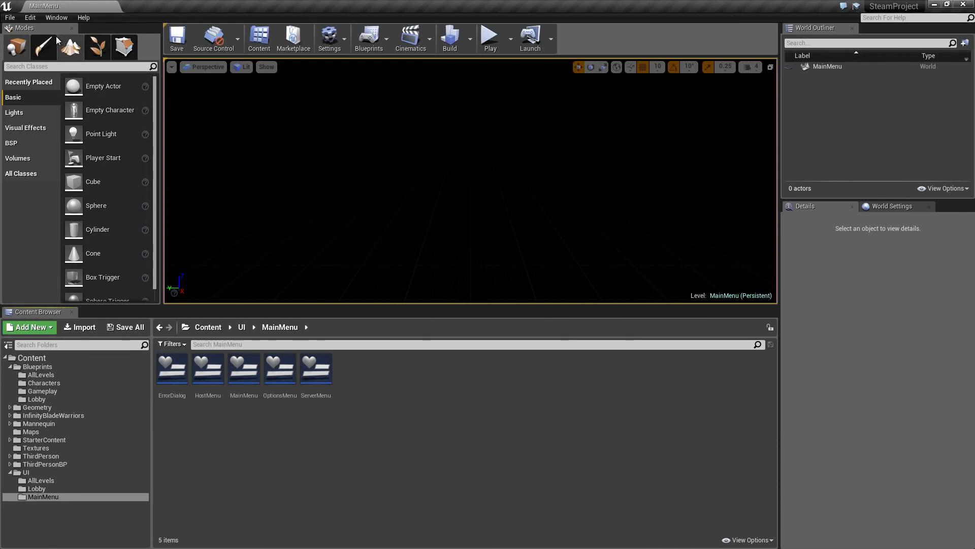
- Set both the editor startup map and the game default map to MainMenu in the project's Maps & Modes settings
click(33, 18)
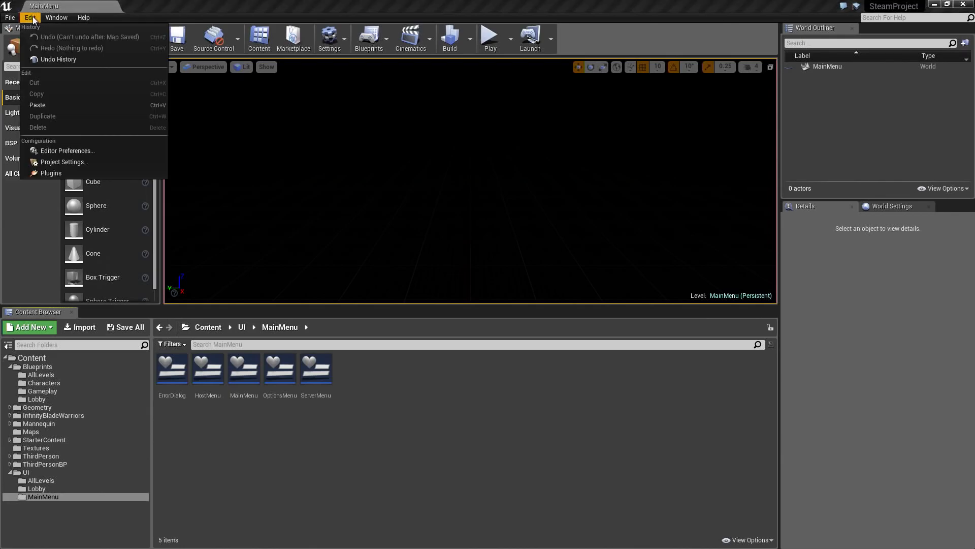
click(75, 161)
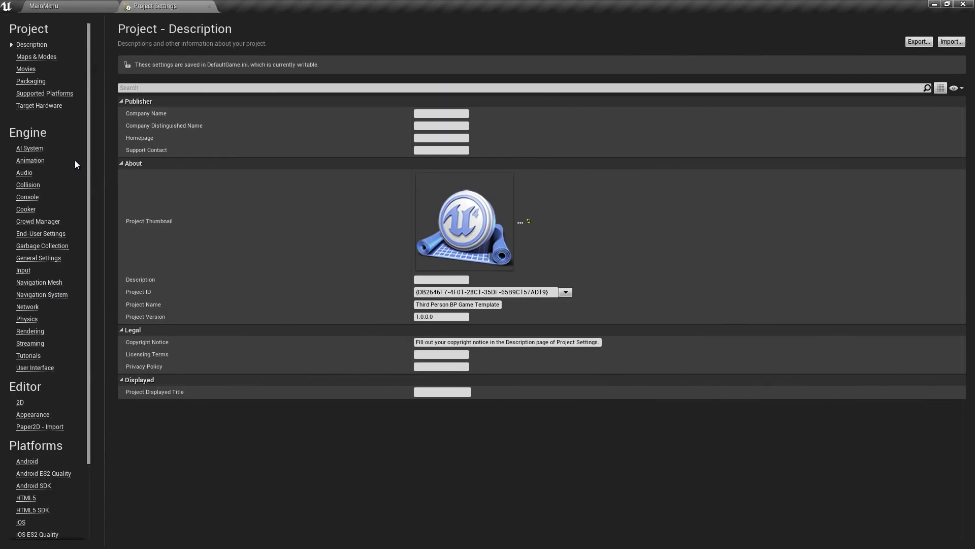
click(36, 58)
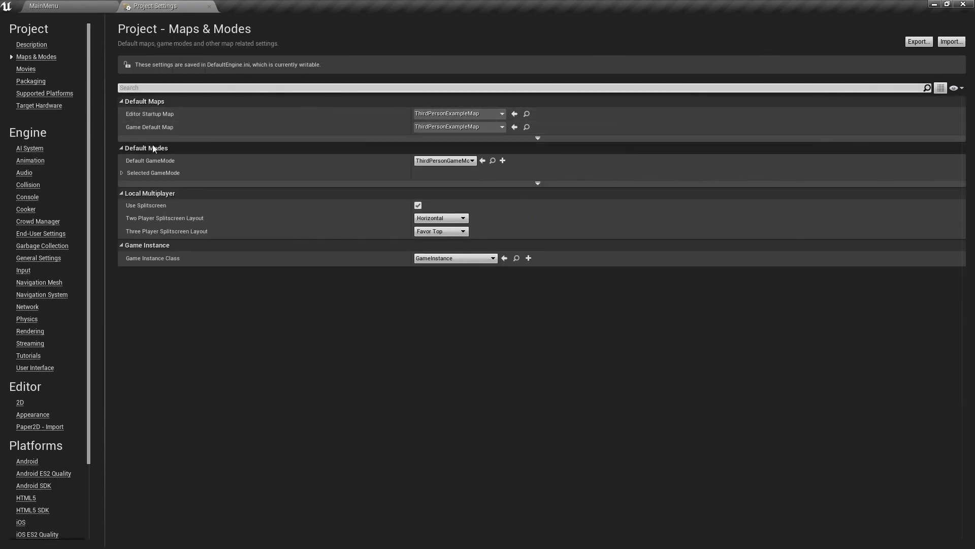
click(498, 114)
click(459, 252)
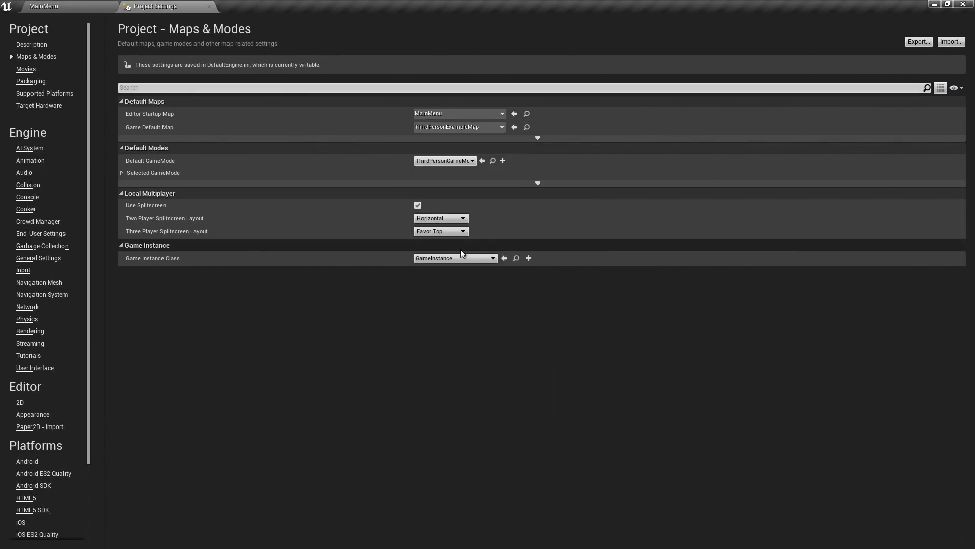
click(455, 127)
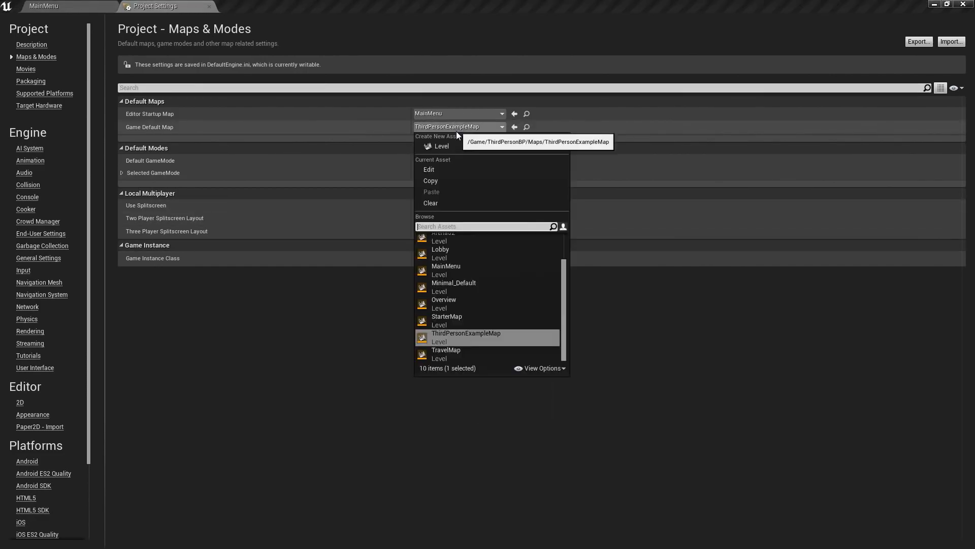
click(459, 265)
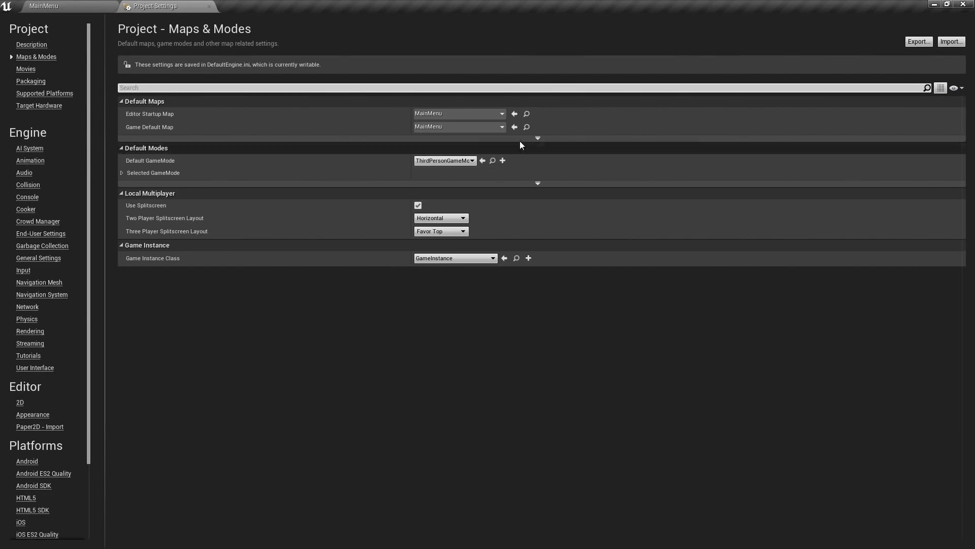
- Set the project's transition map to TravelMap and its server default map to MainMenu
click(537, 139)
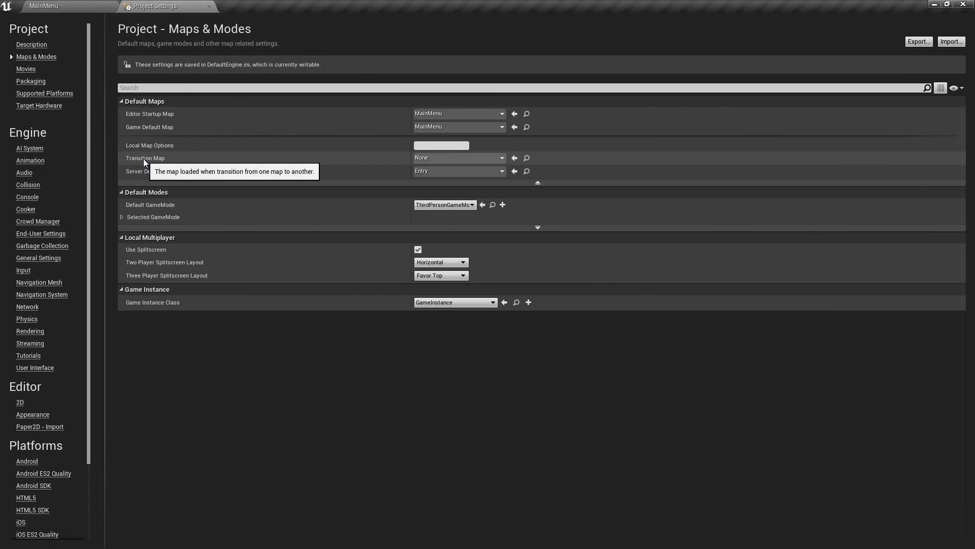
click(445, 159)
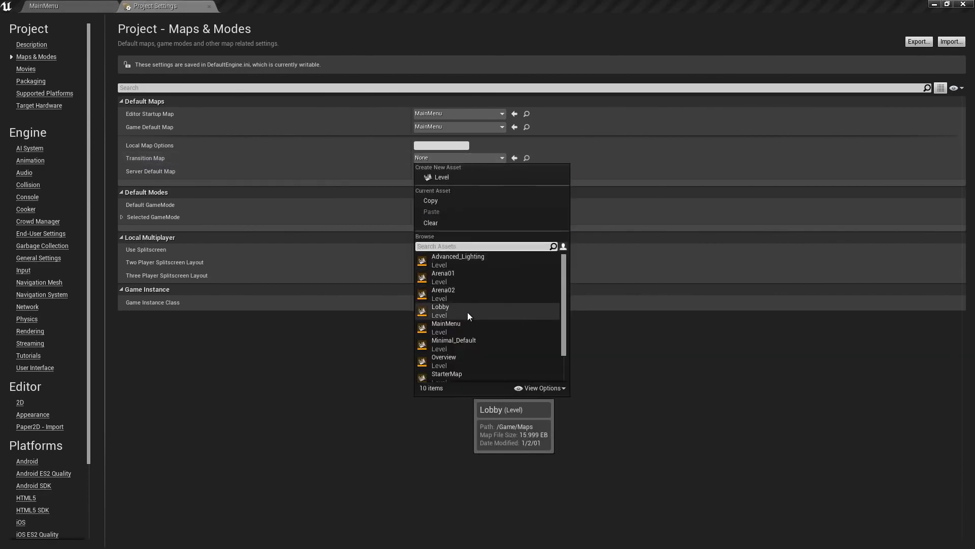
scroll(466, 311, down, 2)
click(457, 373)
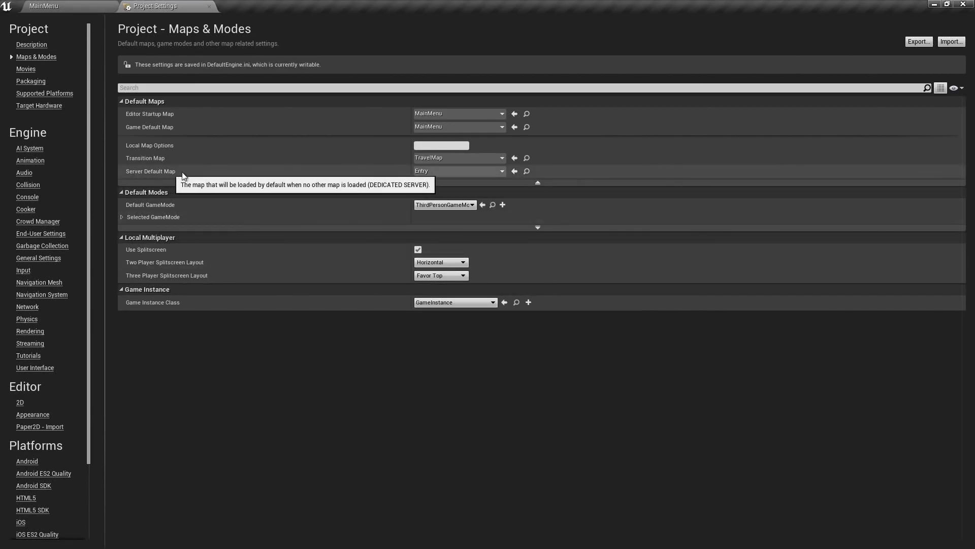
click(439, 173)
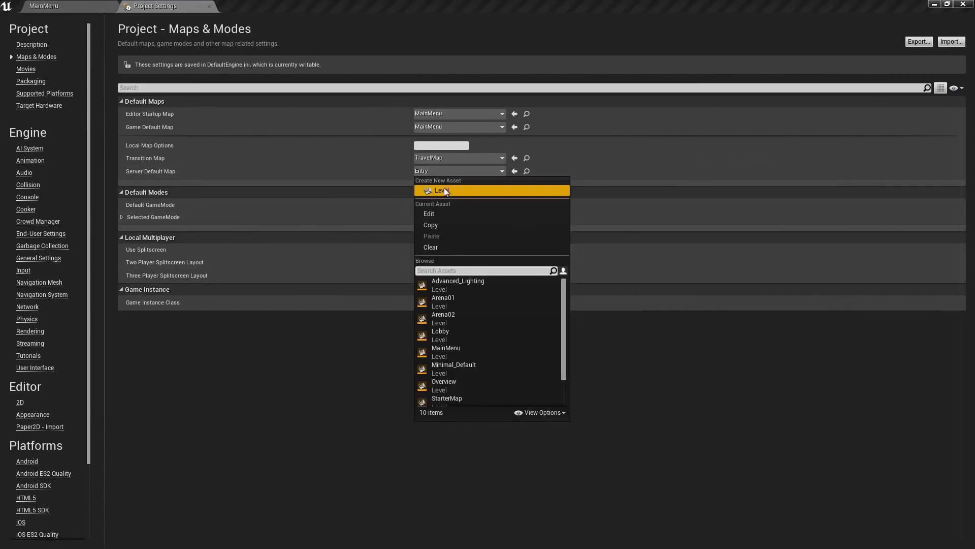
click(468, 348)
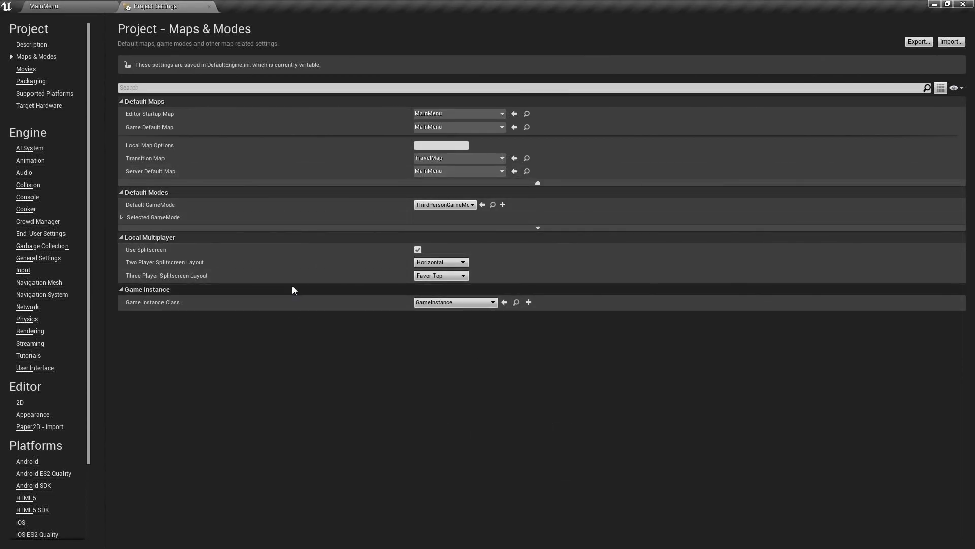
- Set the project's Game Instance Class to GameInfoInstance and close the project settings
click(457, 303)
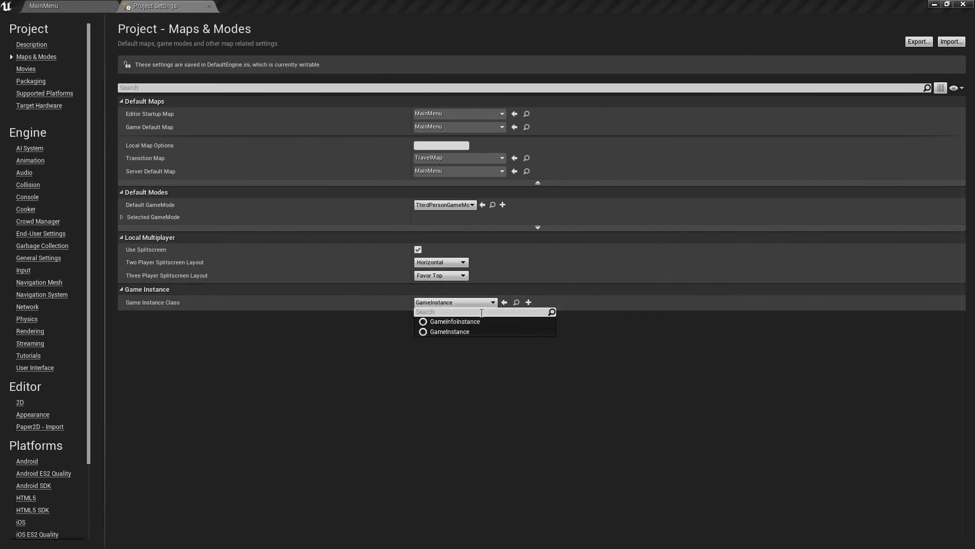
click(452, 322)
click(452, 322)
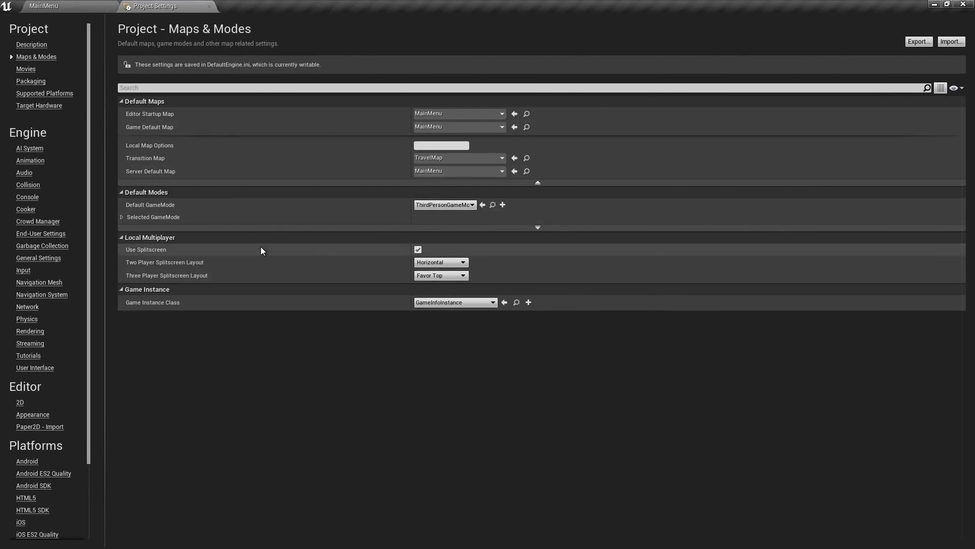
click(209, 7)
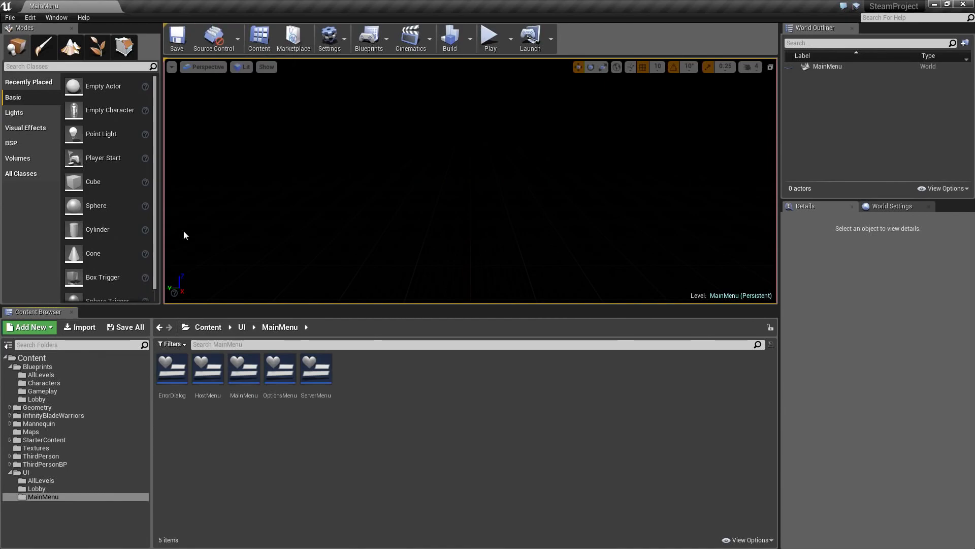
- Examine the character assets in InfinityBladeWarriors' CompleteCharacters folder and the animations in the Mannequin folder
click(62, 416)
click(168, 390)
double_click(166, 391)
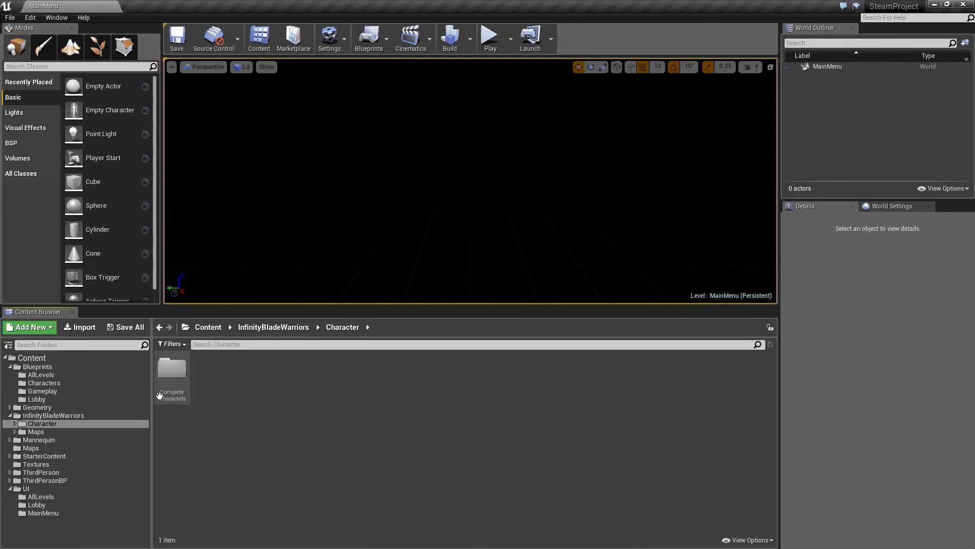
double_click(172, 369)
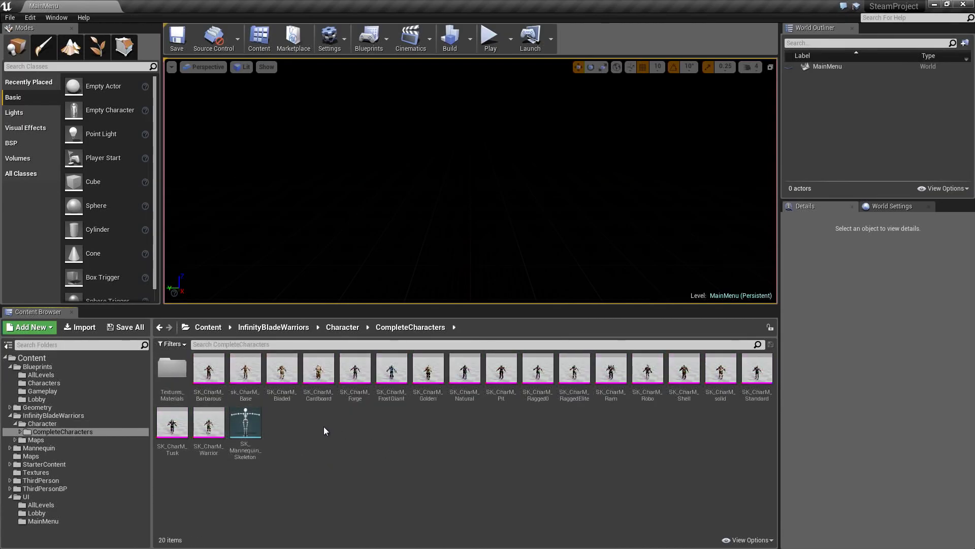
click(67, 488)
click(68, 447)
double_click(170, 369)
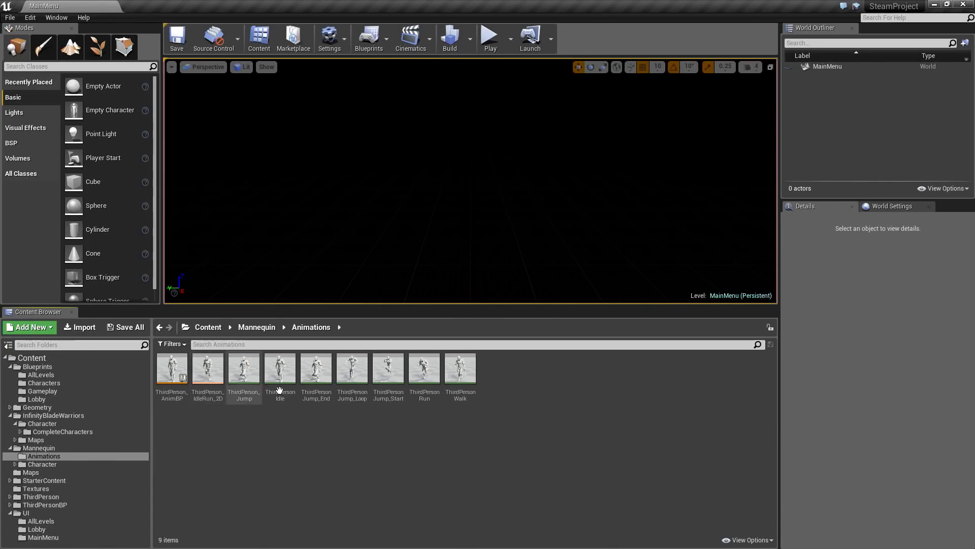
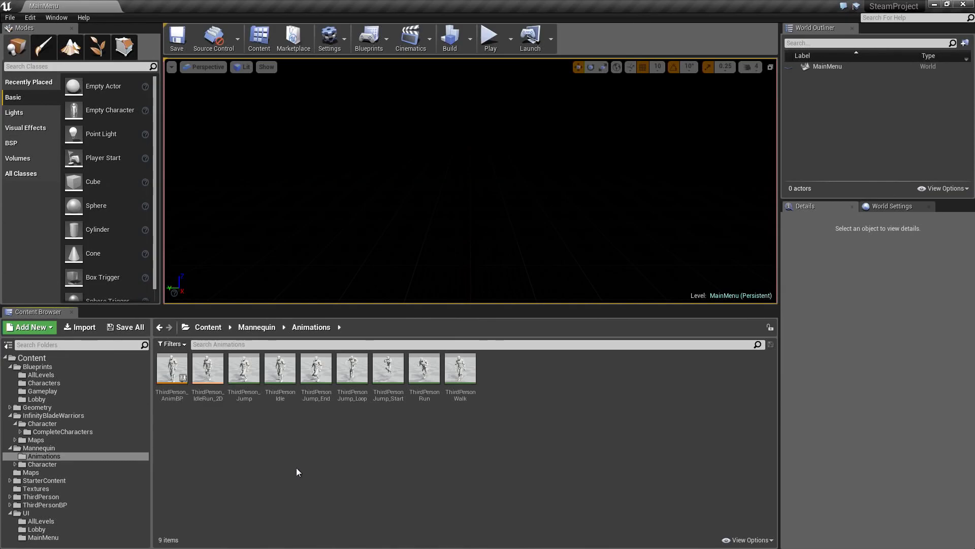
- Open the UE4_Mannequin_Skeleton asset from the Mesh folder of the Mannequin's Character folder
click(50, 448)
click(49, 464)
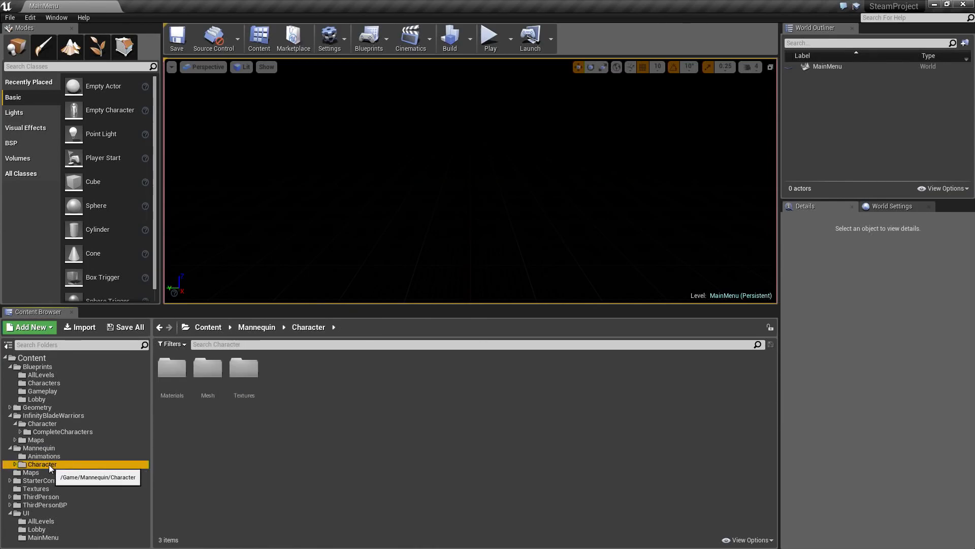
double_click(205, 395)
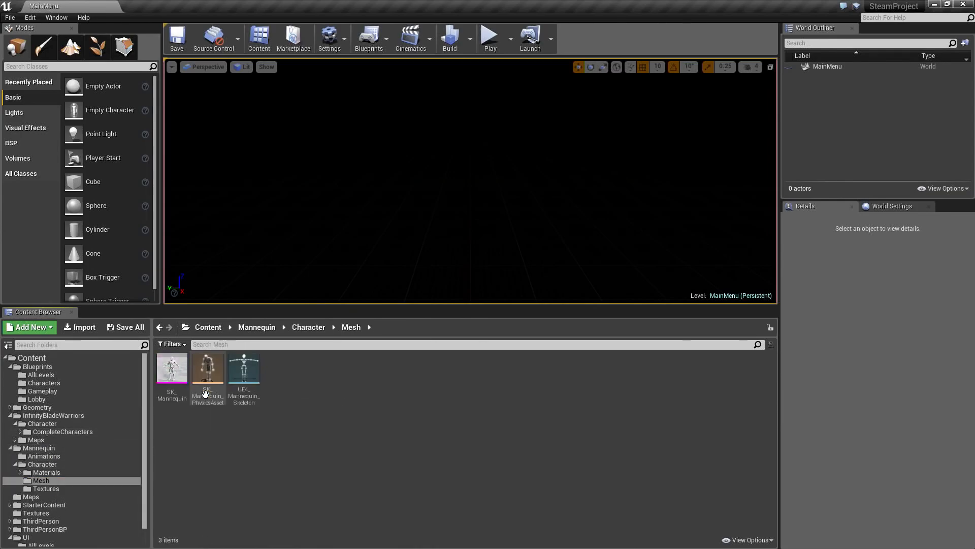
click(247, 379)
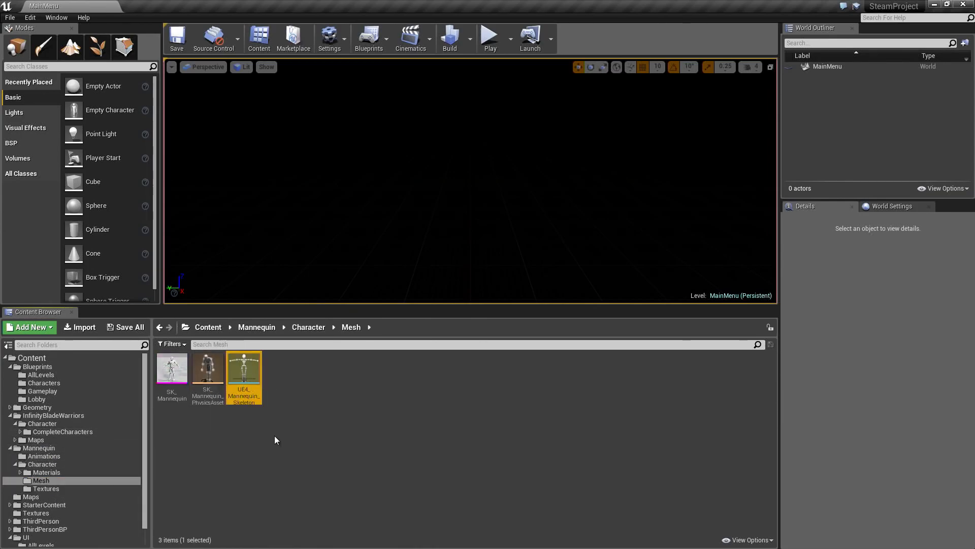
double_click(253, 385)
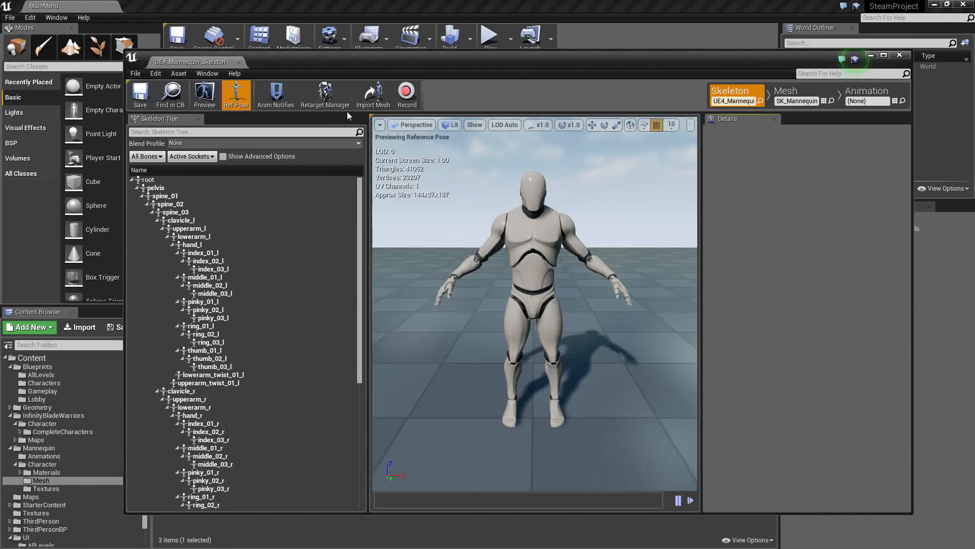
- Assign the Humanoid rig to UE4_Mannequin_Skeleton in the Retarget Manager, and save and close the skeleton
click(324, 100)
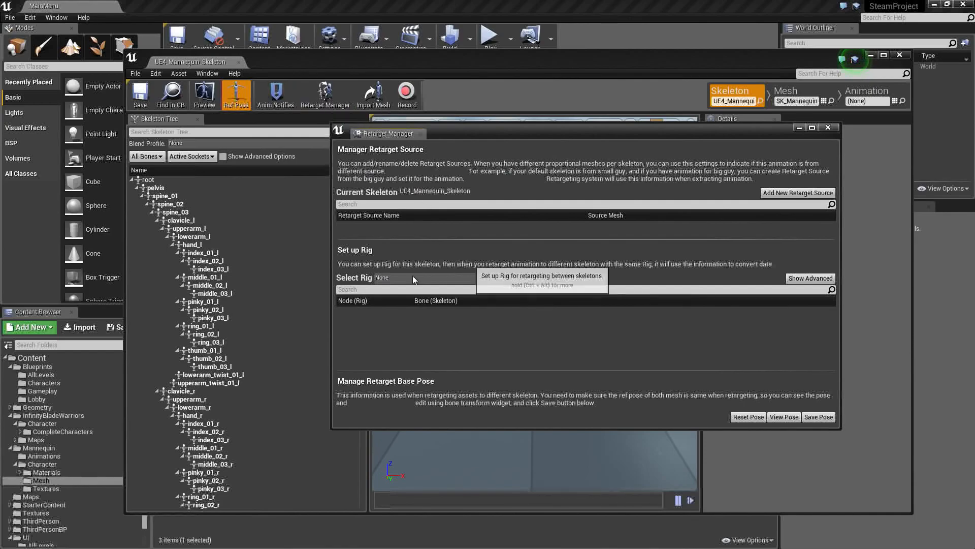
click(397, 279)
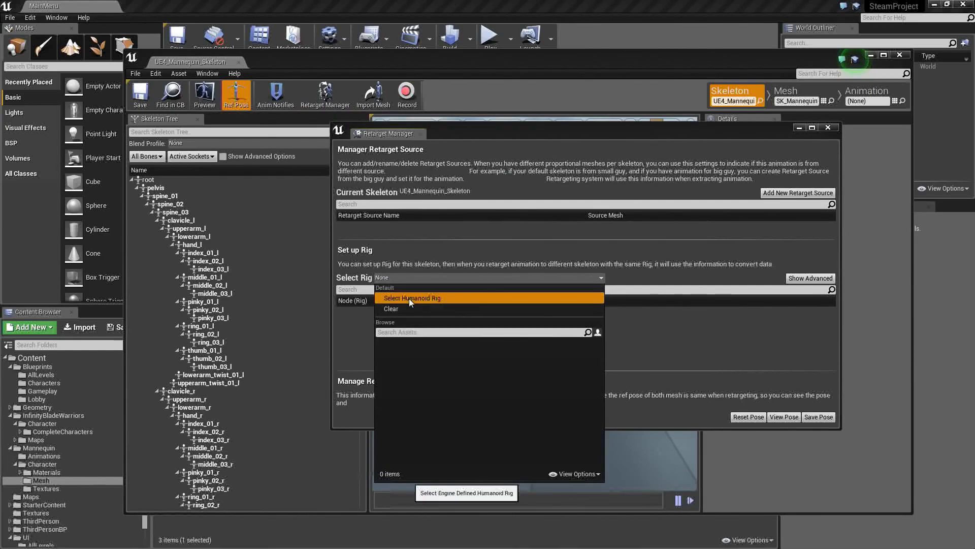
click(409, 297)
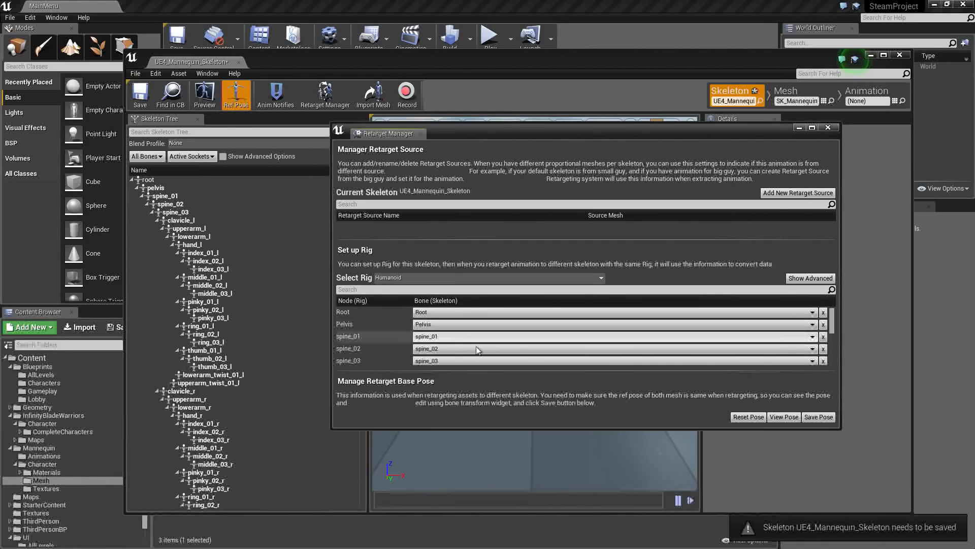
click(829, 128)
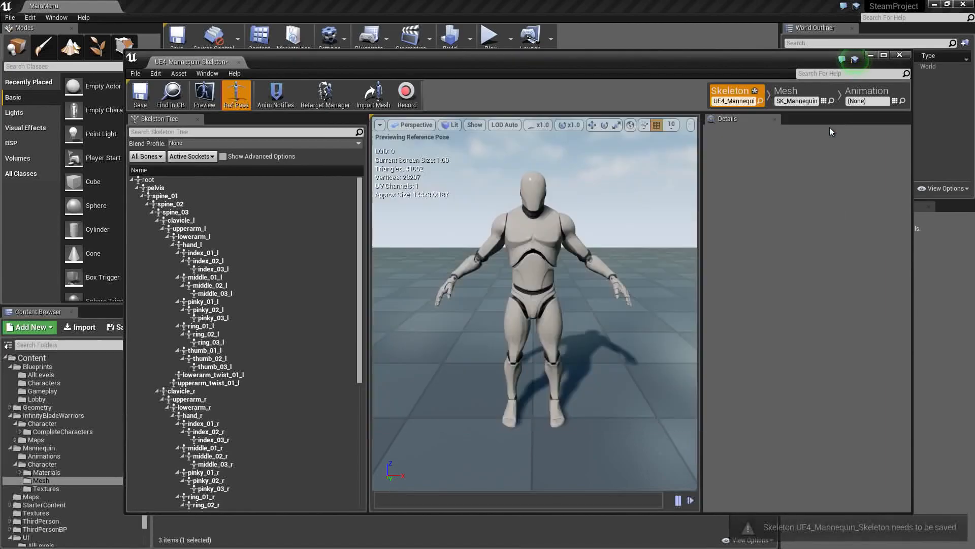
click(140, 93)
click(240, 64)
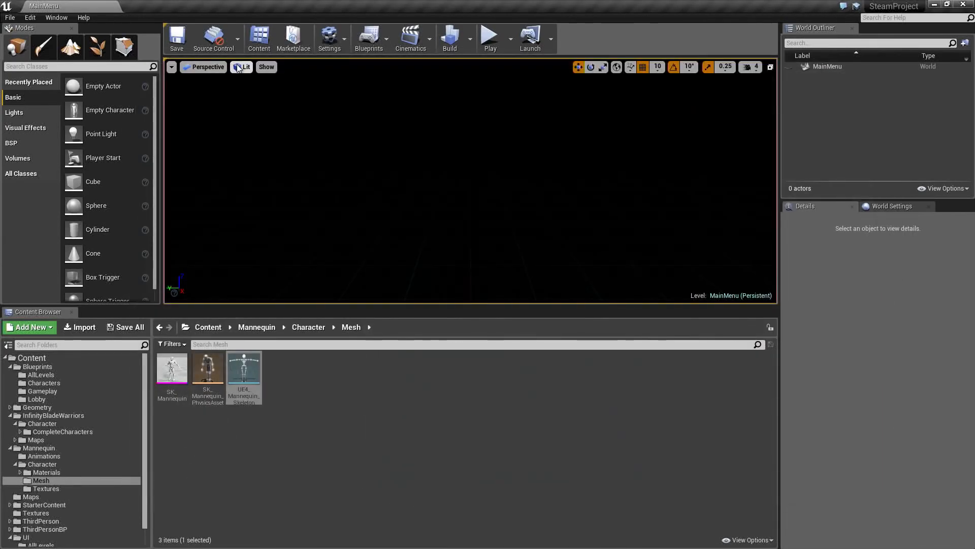
- Open the SK_Mannequin_Skeleton asset from InfinityBladeWarriors' CompleteCharacters folder
click(63, 423)
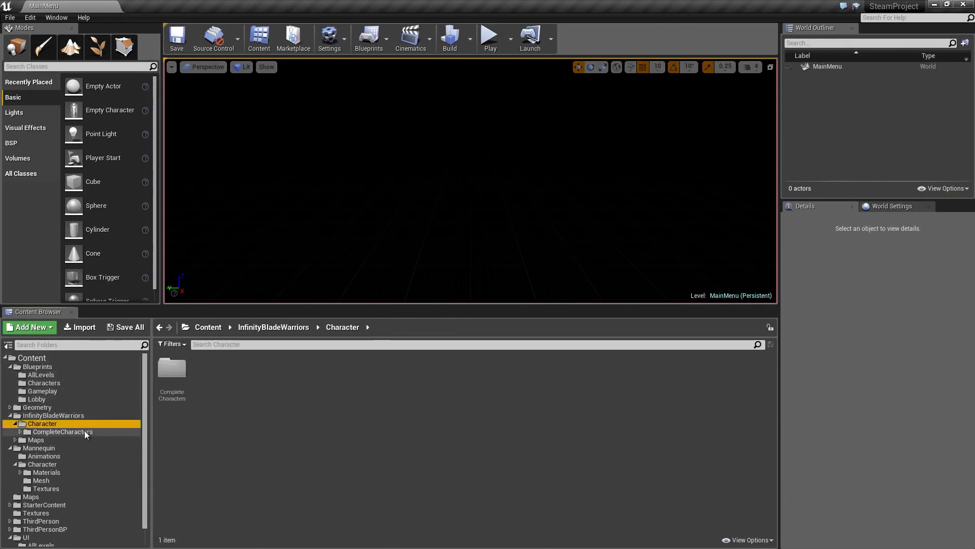
click(84, 431)
click(249, 438)
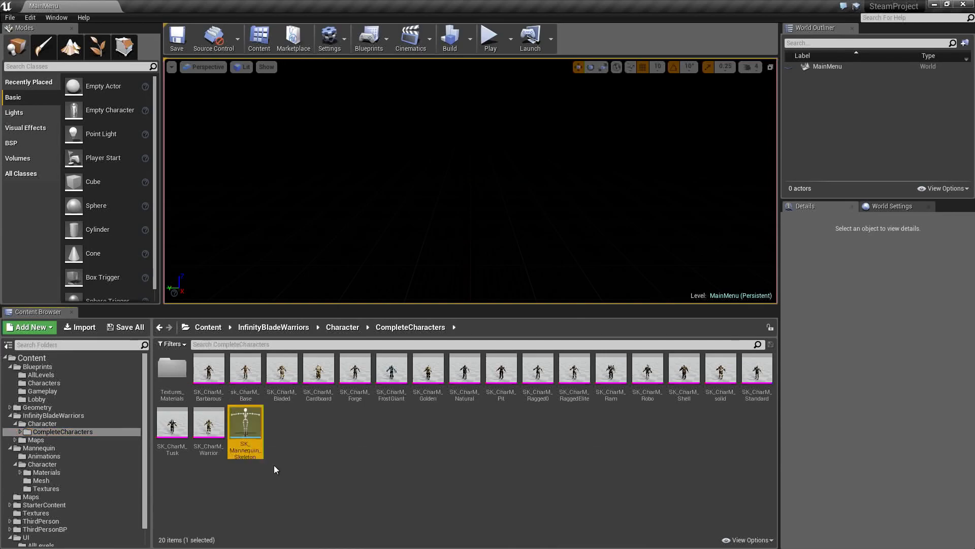
double_click(253, 440)
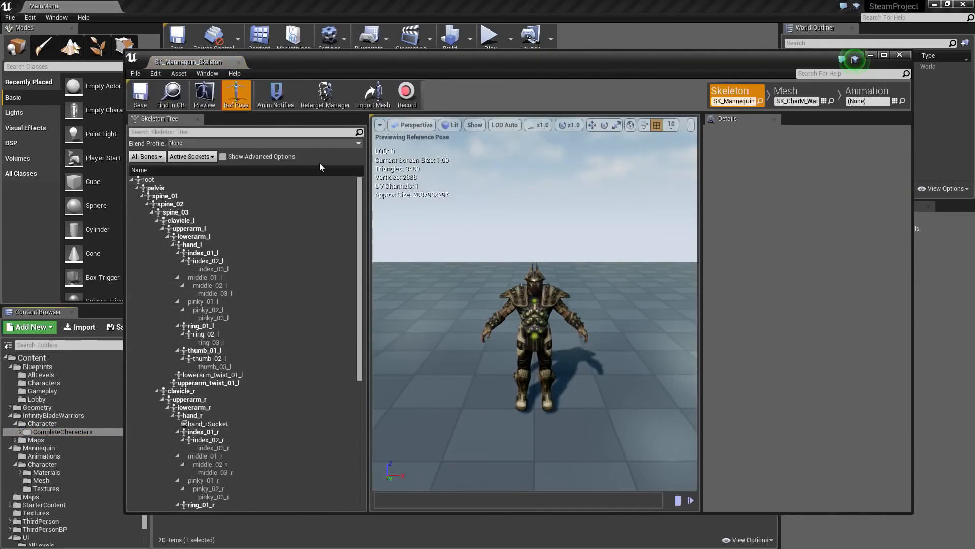
- Assign the Humanoid rig to SK_Mannequin_Skeleton in the Retarget Manager, and save and close the skeleton
click(331, 96)
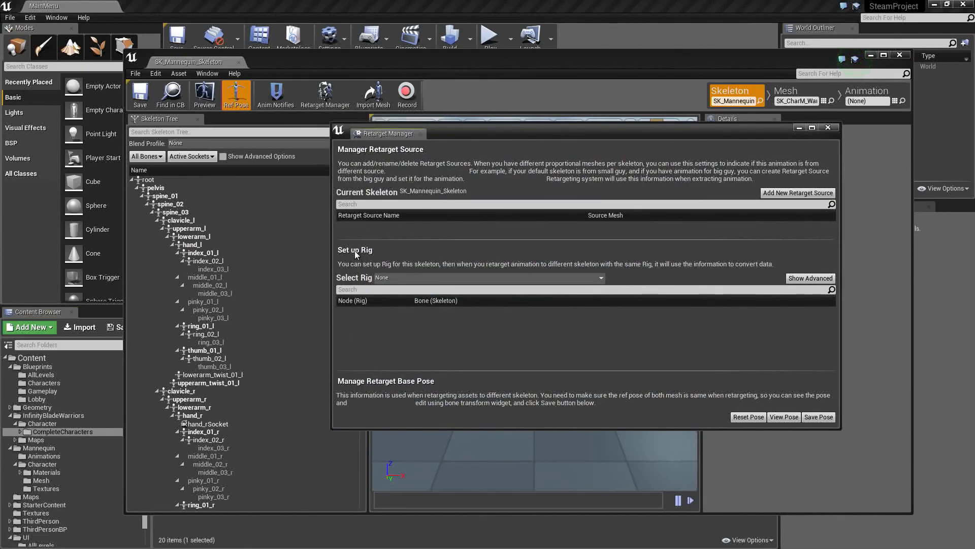
click(385, 277)
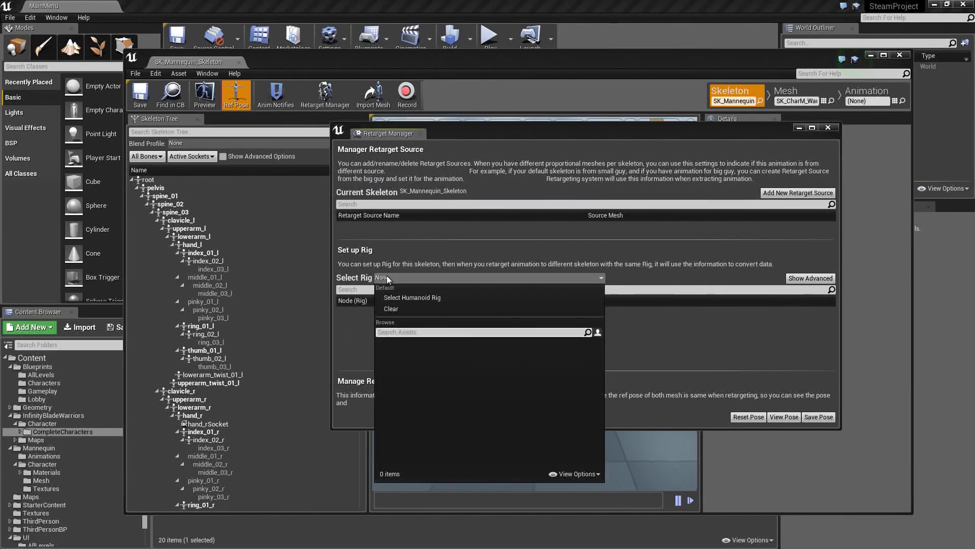
click(405, 297)
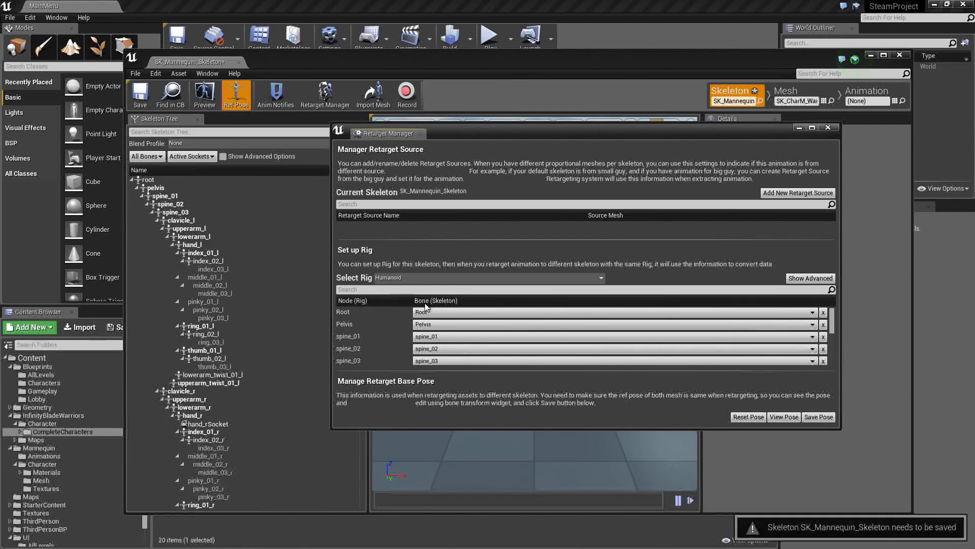
click(828, 128)
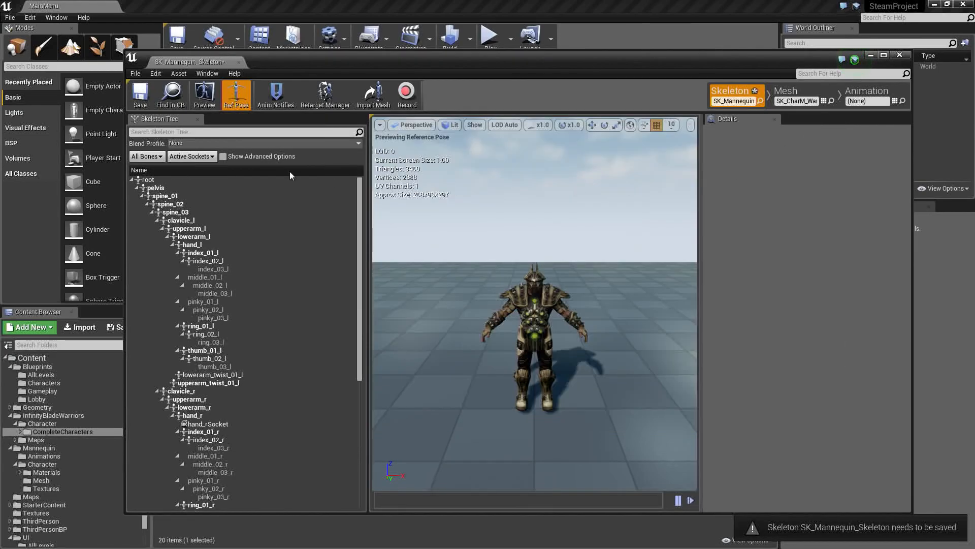
click(238, 62)
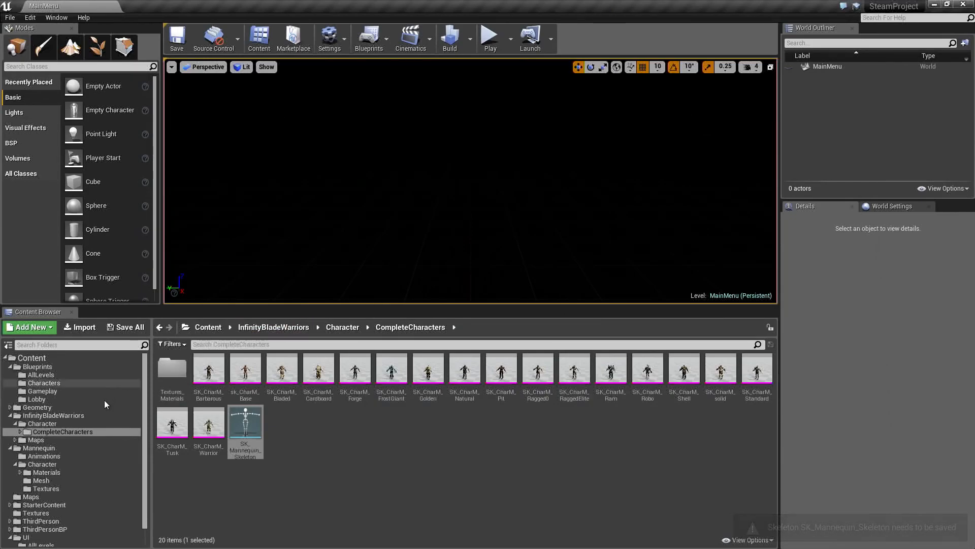
- Duplicate ThirdPerson_AnimBP from the Mannequin's Animations folder and retarget it with its referenced assets to SK_Mannequin_Skeleton
click(51, 449)
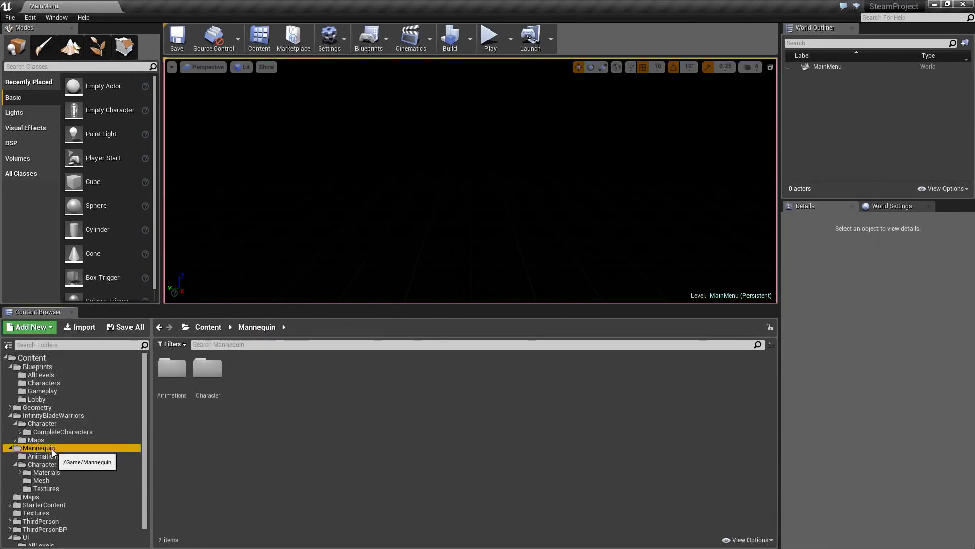
double_click(172, 373)
click(172, 375)
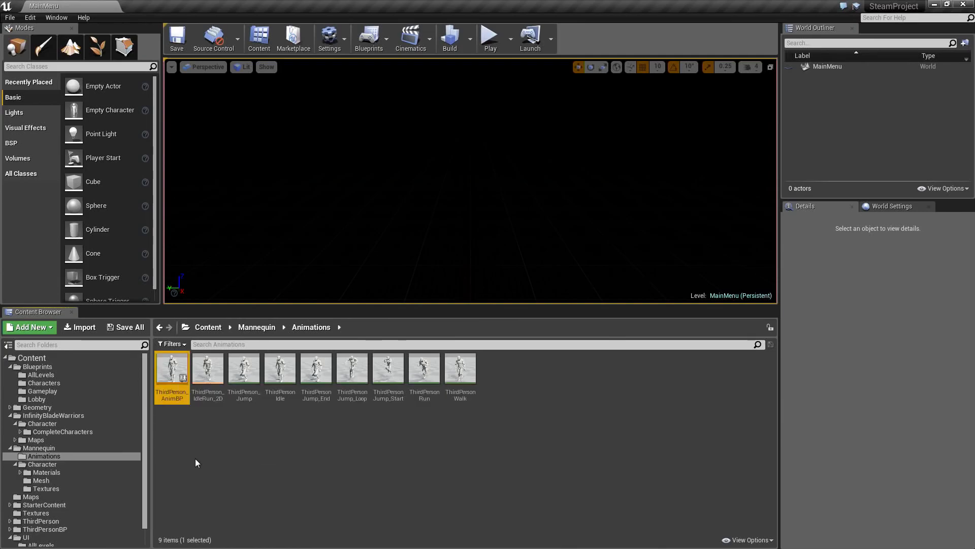
right_click(172, 379)
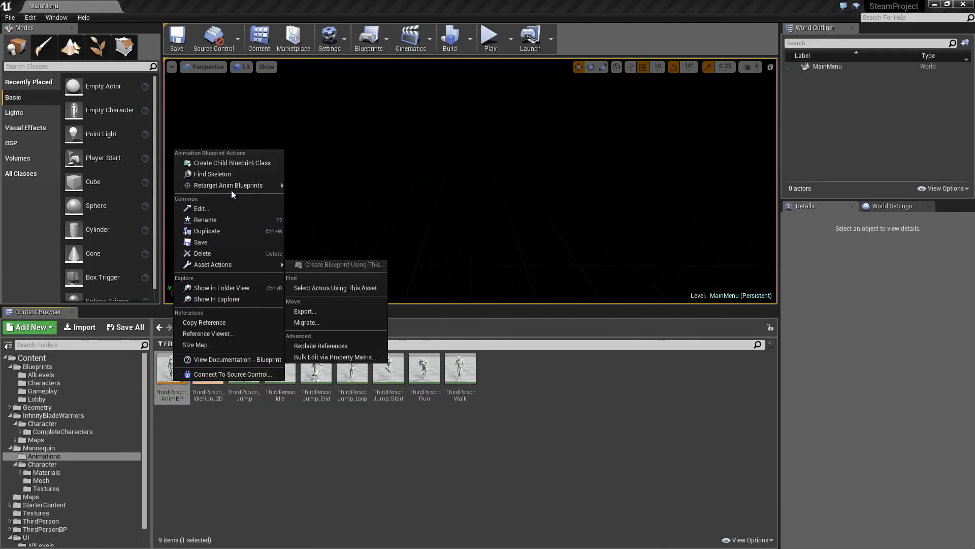
mouse_move(232, 188)
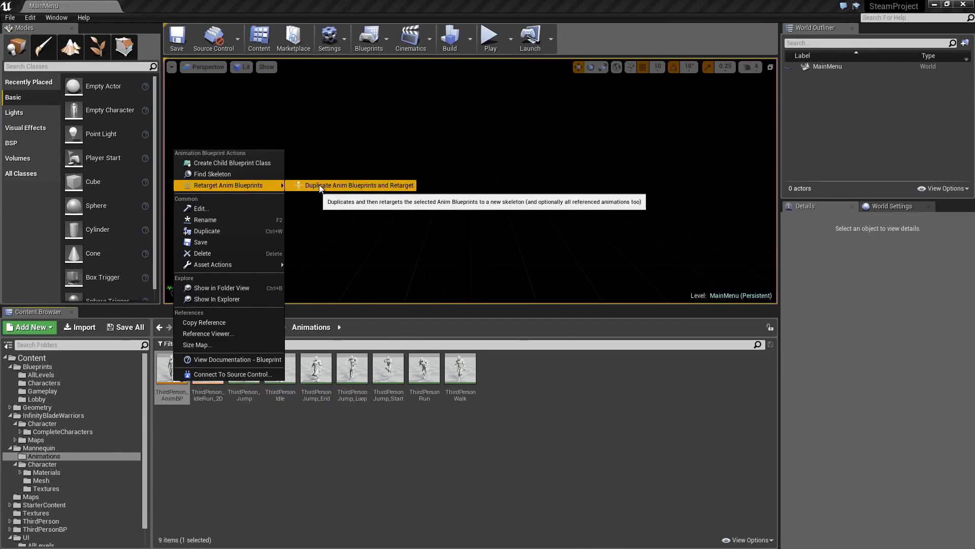
click(372, 185)
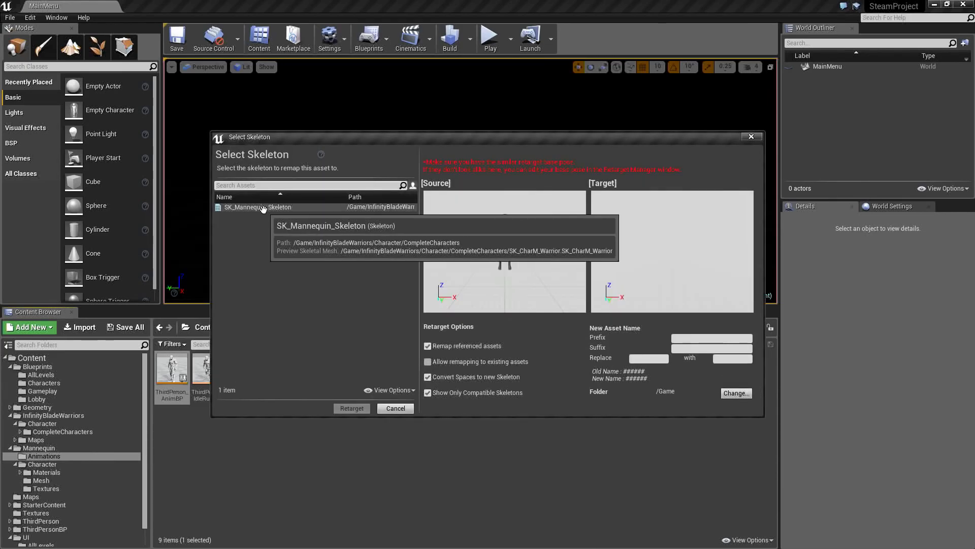
click(263, 207)
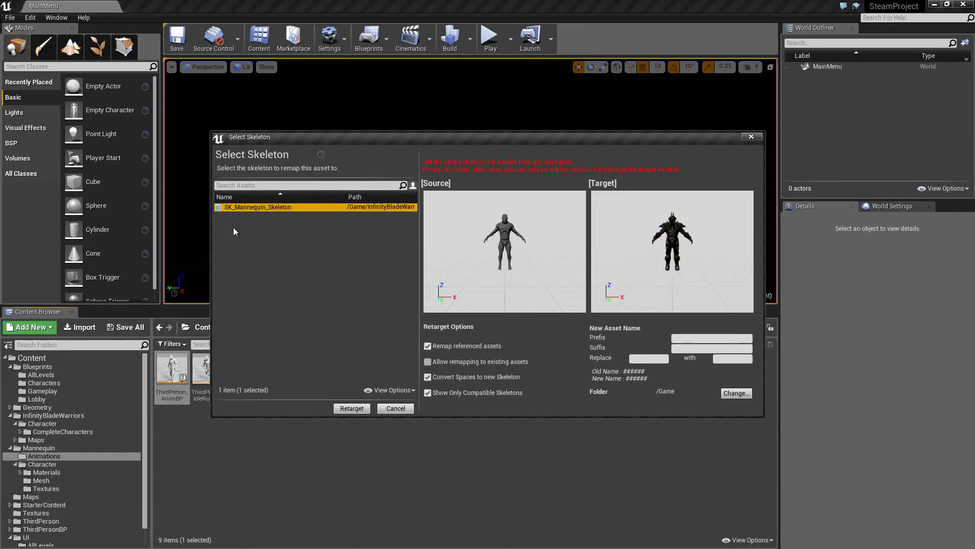
click(347, 409)
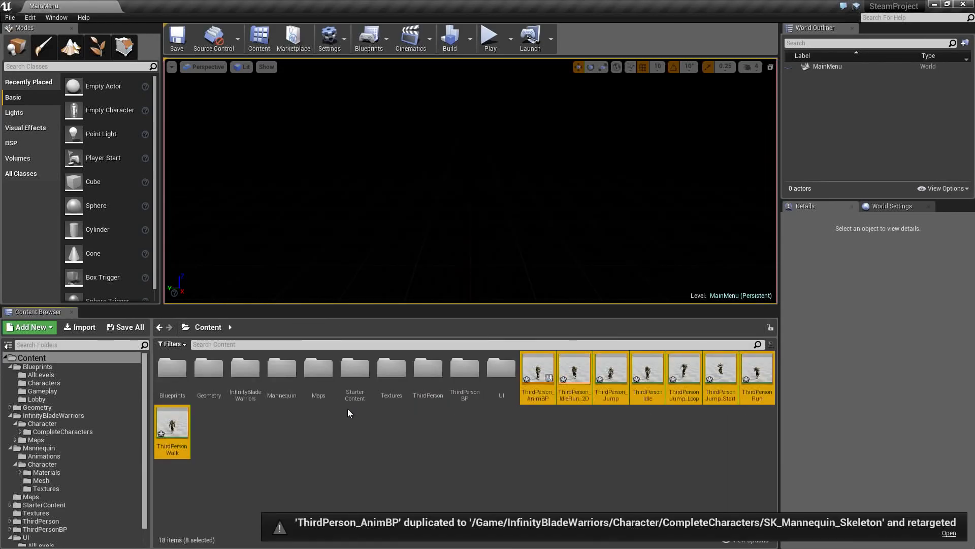
- Collapse the Blueprints, InfinityBladeWarriors, Mannequin and UI folders in the folder tree and show the Content root
click(528, 391)
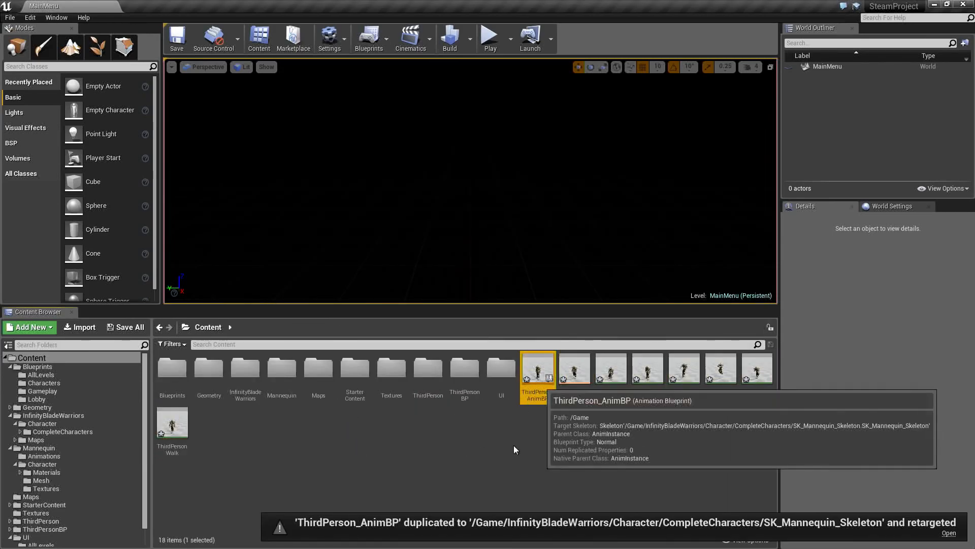
click(10, 366)
click(9, 382)
click(10, 390)
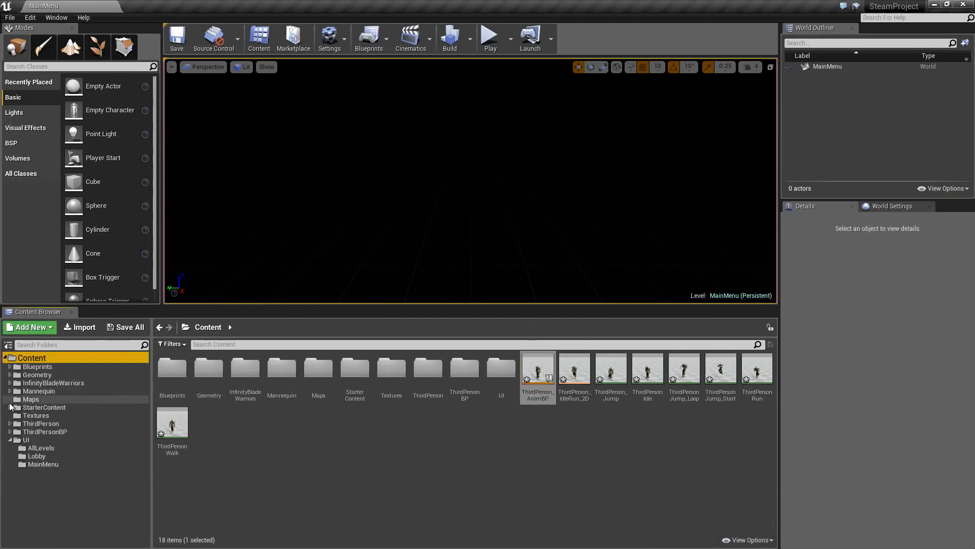
click(10, 439)
click(360, 462)
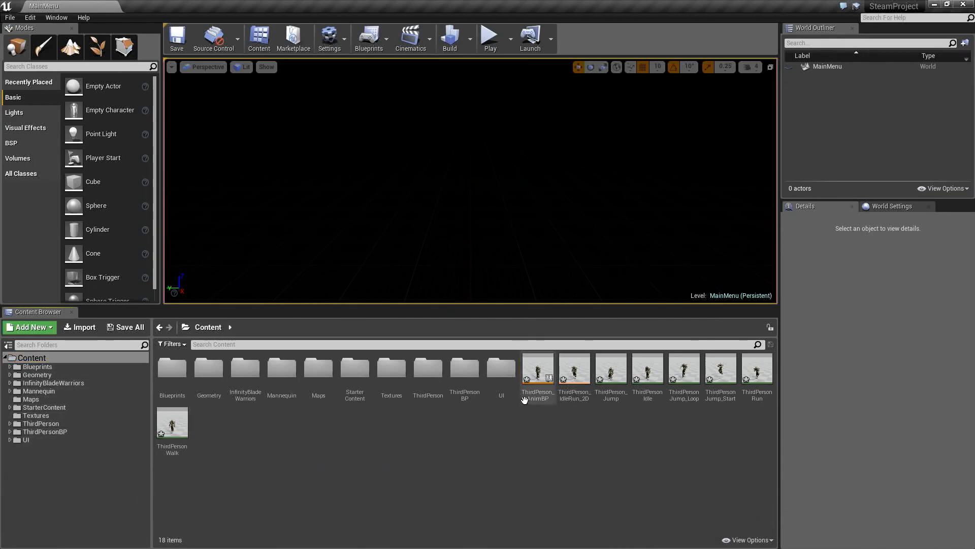
click(37, 366)
click(32, 357)
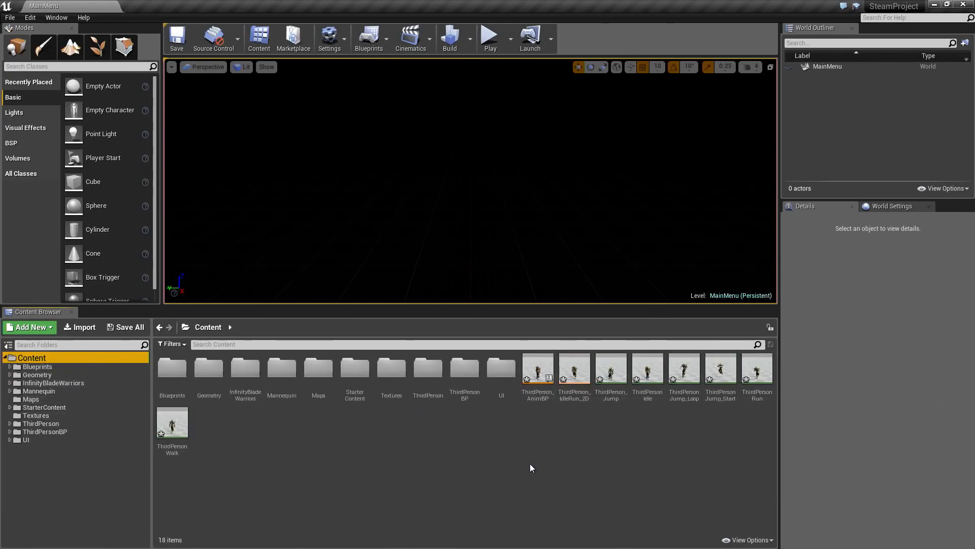
- Create a new folder named Animations inside the InfinityBladeWarriors folder
click(71, 382)
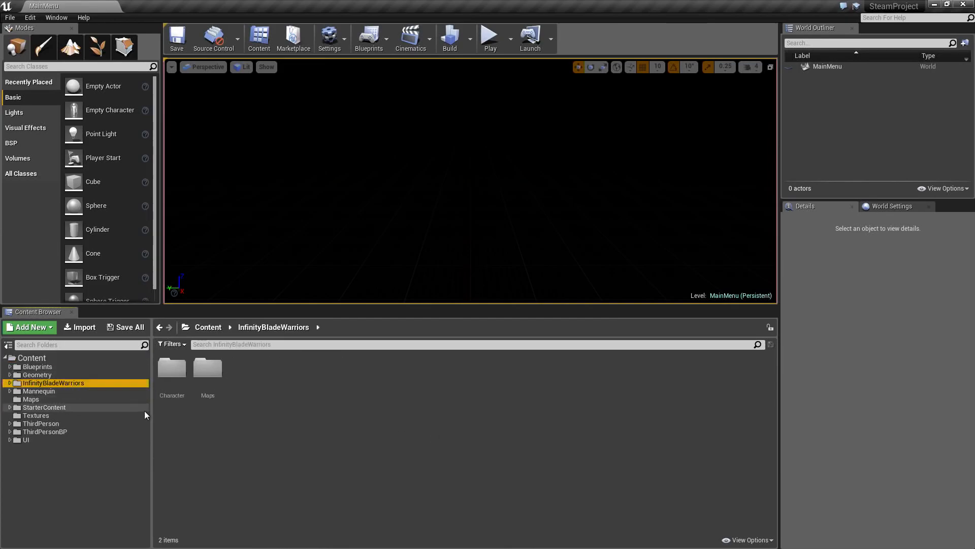
right_click(242, 382)
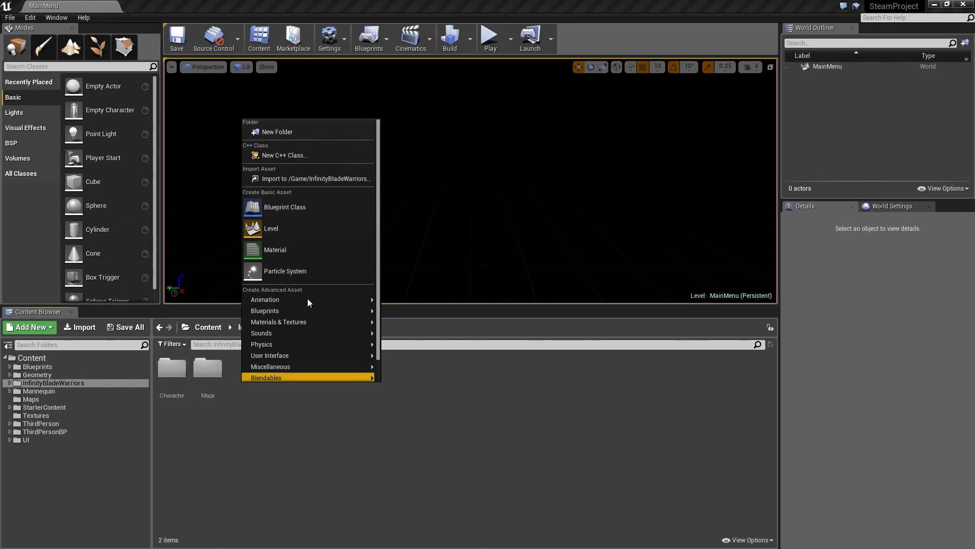
click(276, 133)
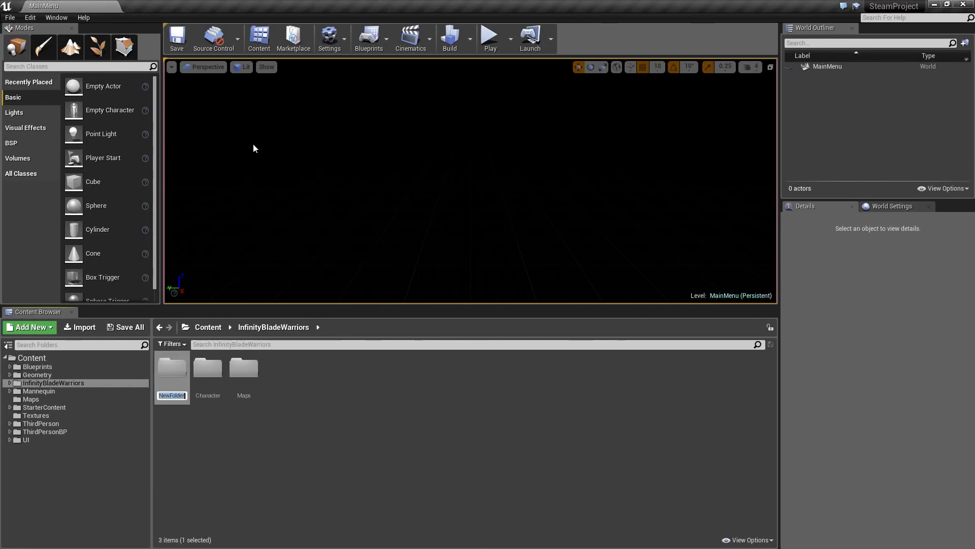
text(Animations)
key(Return)
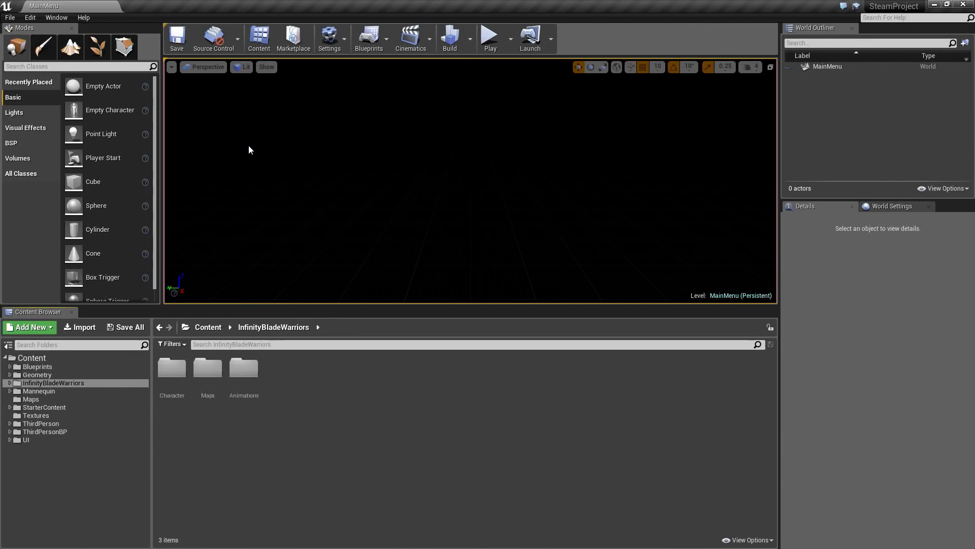
- Move all eight retargeted ThirdPerson animation assets from the Content root into the InfinityBladeWarriors Animations folder
click(64, 359)
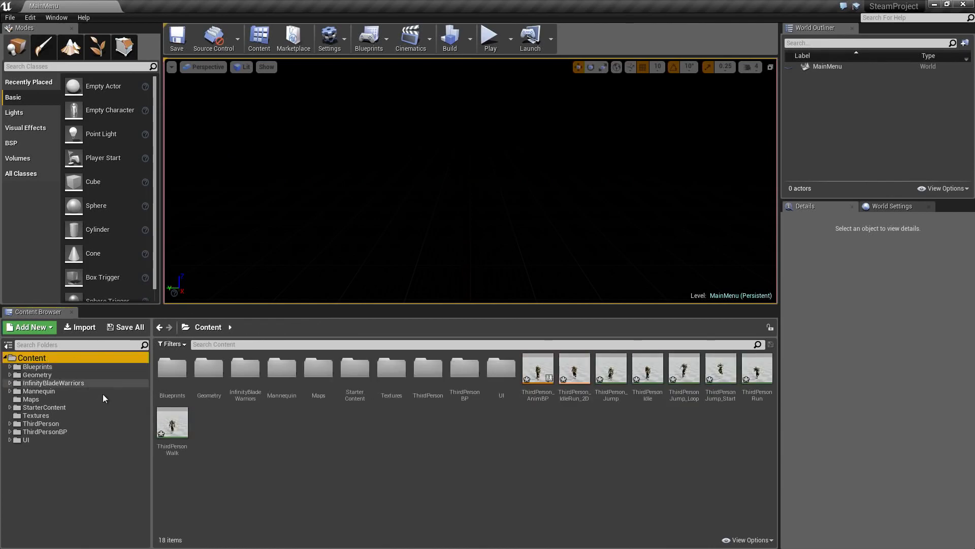
click(537, 373)
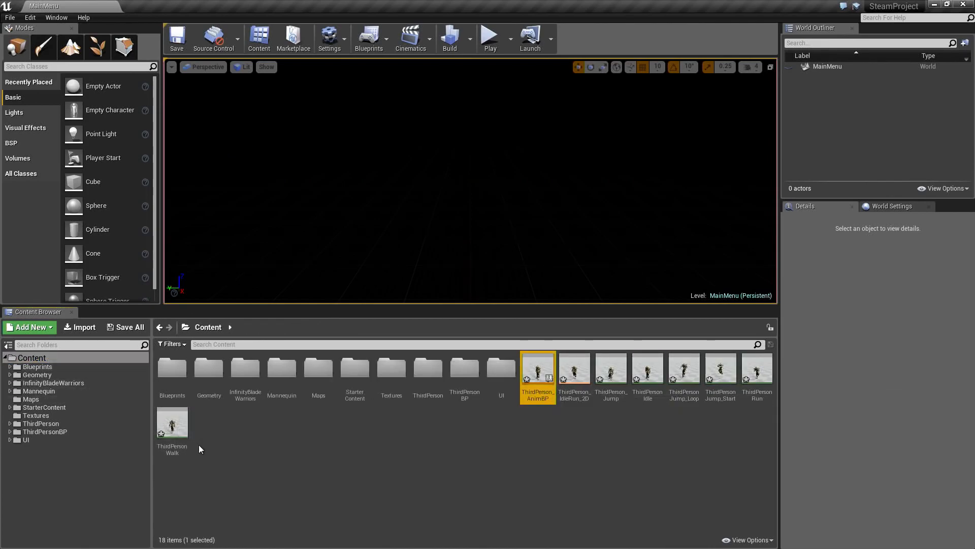
shift+click(175, 426)
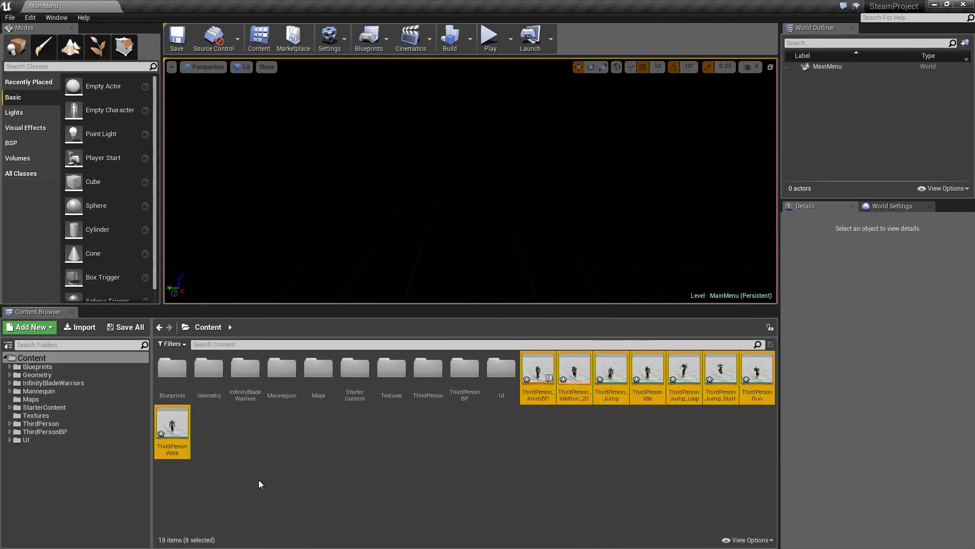
click(10, 384)
drag(527, 400, 56, 392)
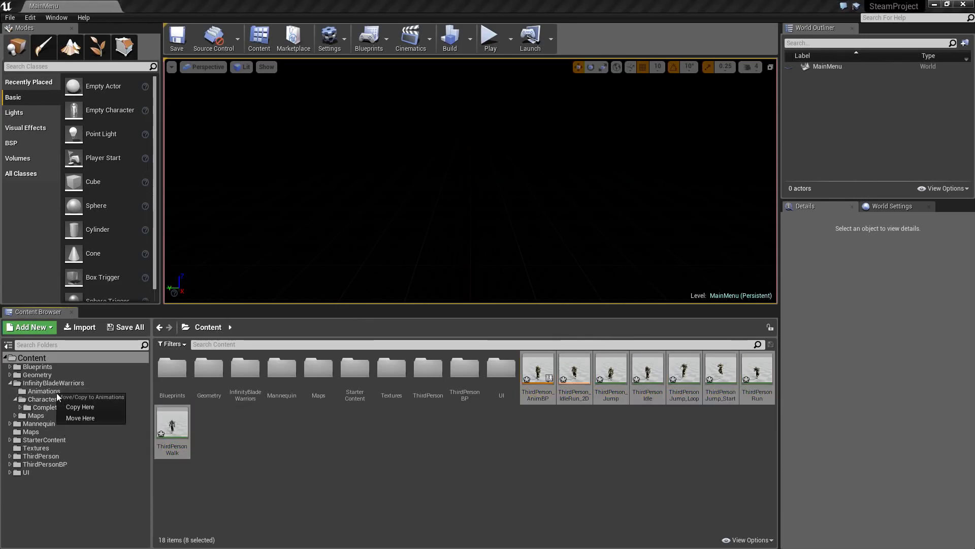
click(81, 417)
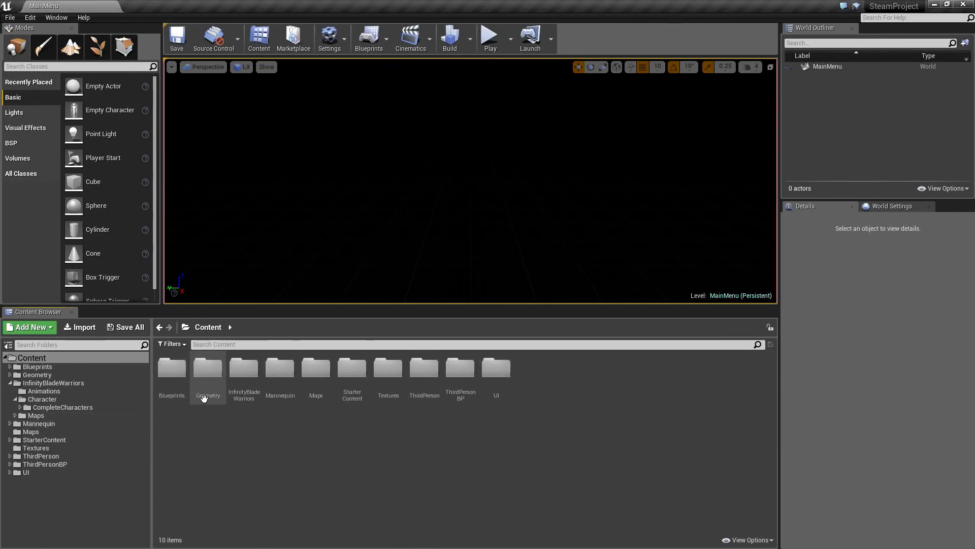
- Rename the moved ThirdPerson_AnimBP in the InfinityBladeWarriors Animations folder as 0_BaseAnimBP
click(38, 391)
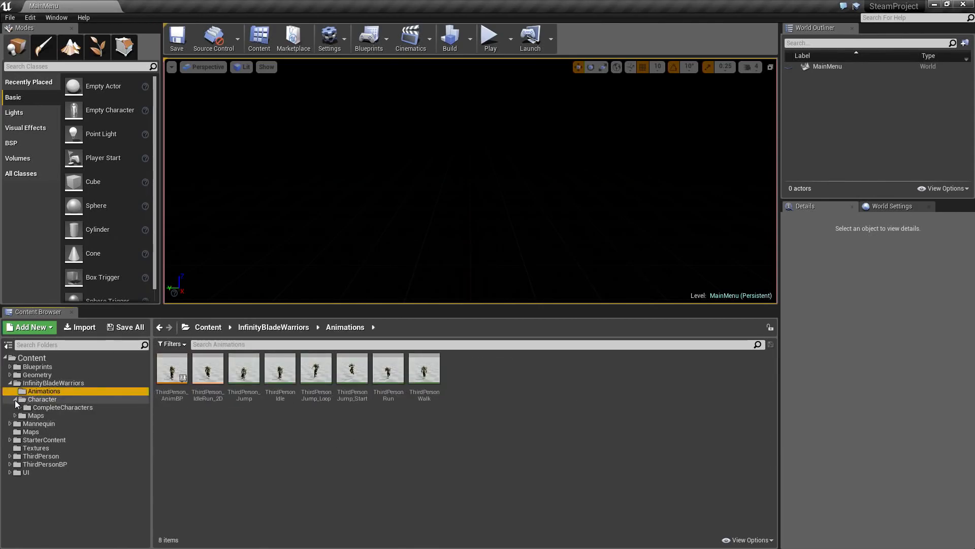
click(16, 399)
click(171, 371)
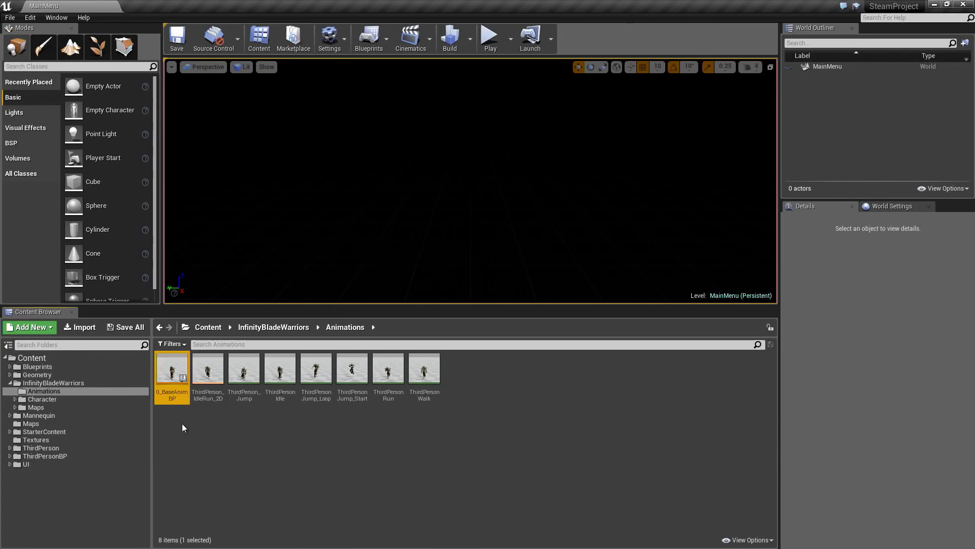
click(233, 413)
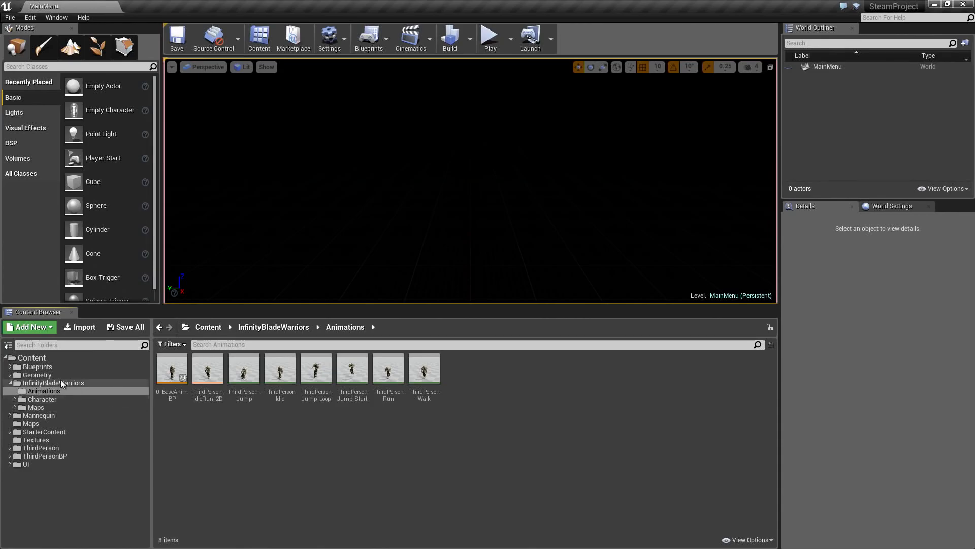
- Open the 0_Base character blueprint from the Blueprints Characters folder and show its 3D preview
click(9, 367)
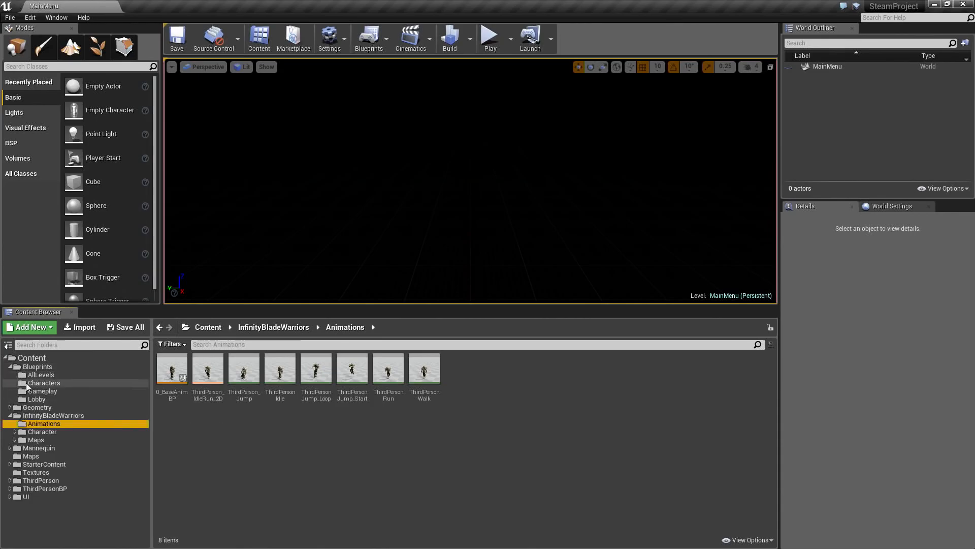
click(28, 385)
click(172, 370)
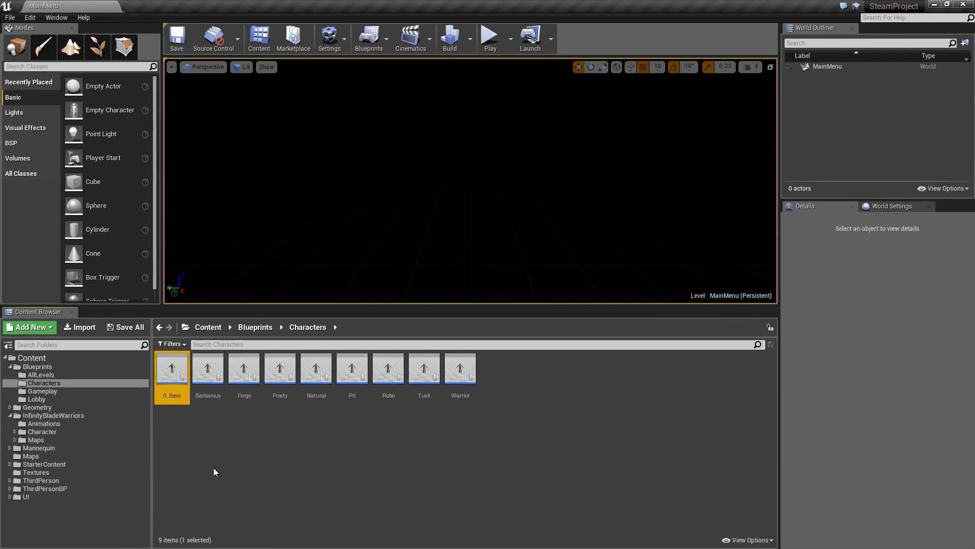
double_click(171, 389)
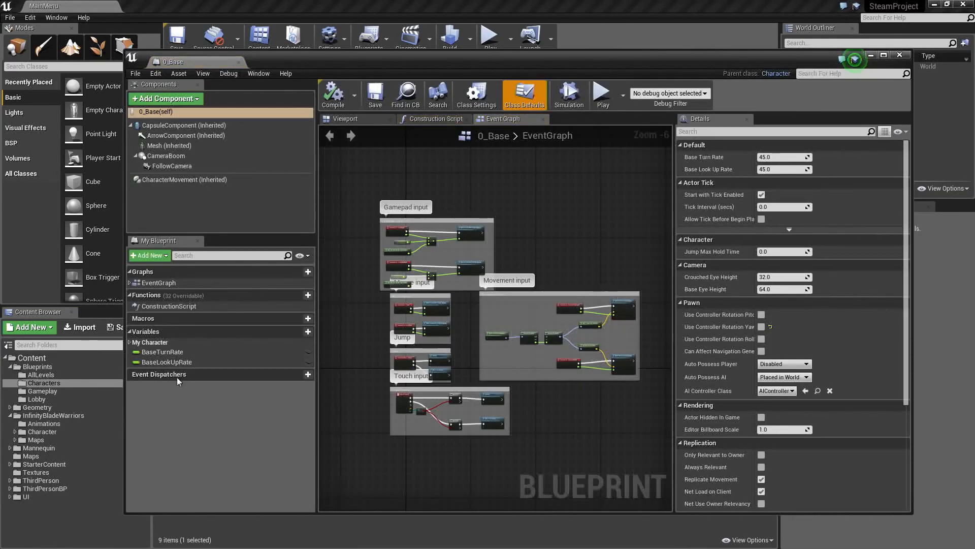
click(343, 120)
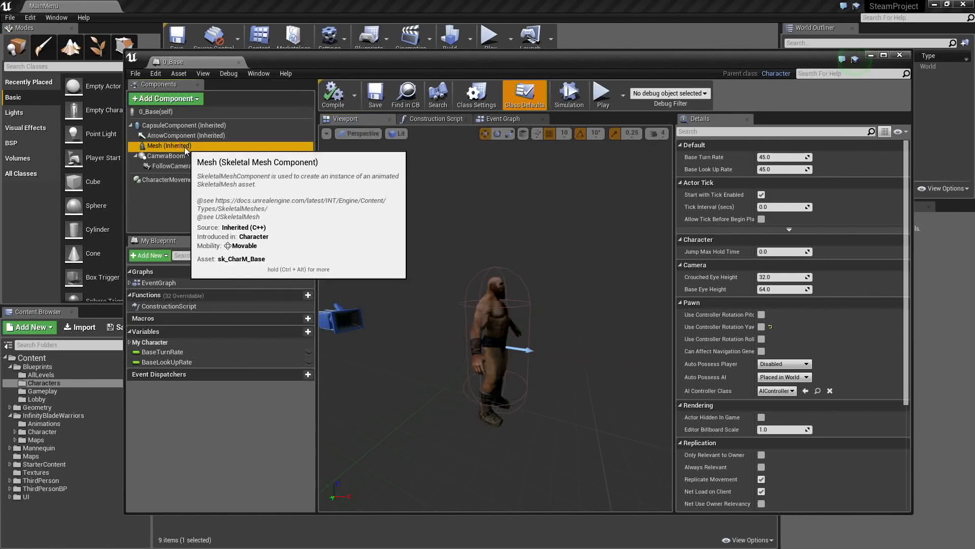
- Set the 0_Base Mesh component's Anim Class to 0_BaseAnimBP, and compile, save and close the blueprint
click(170, 146)
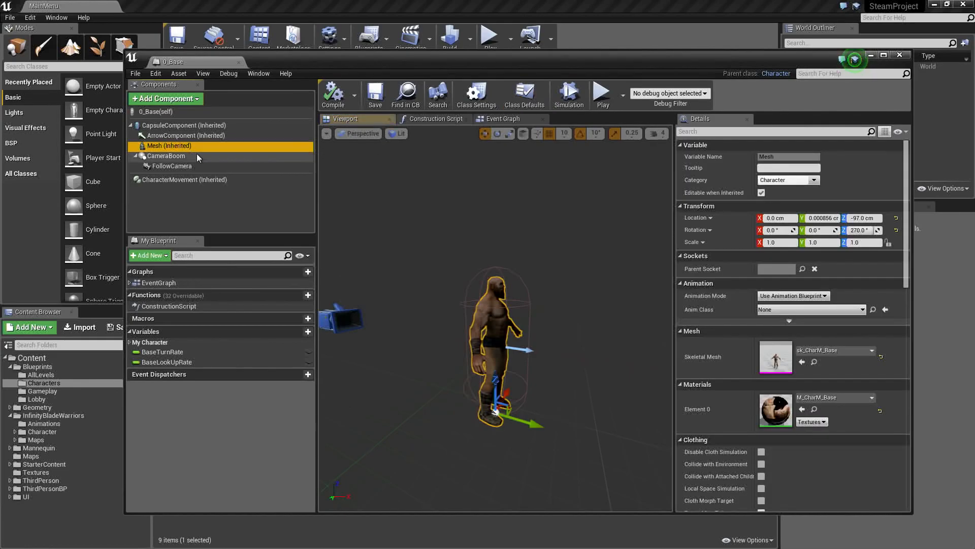
click(811, 309)
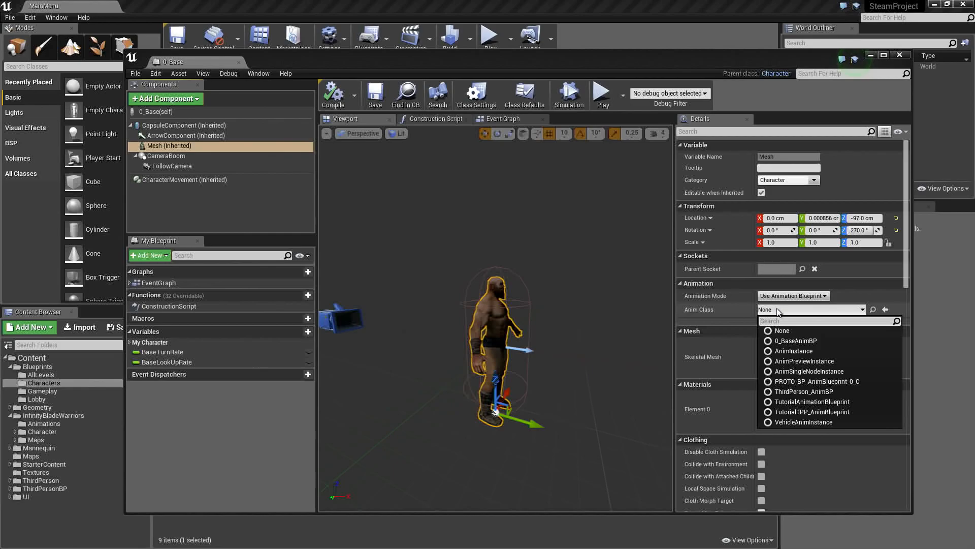
click(794, 343)
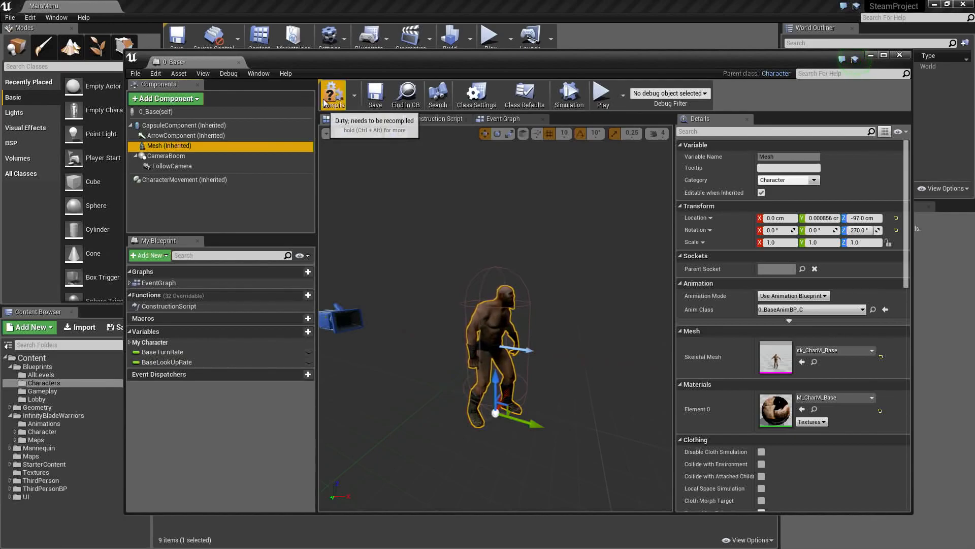
click(376, 97)
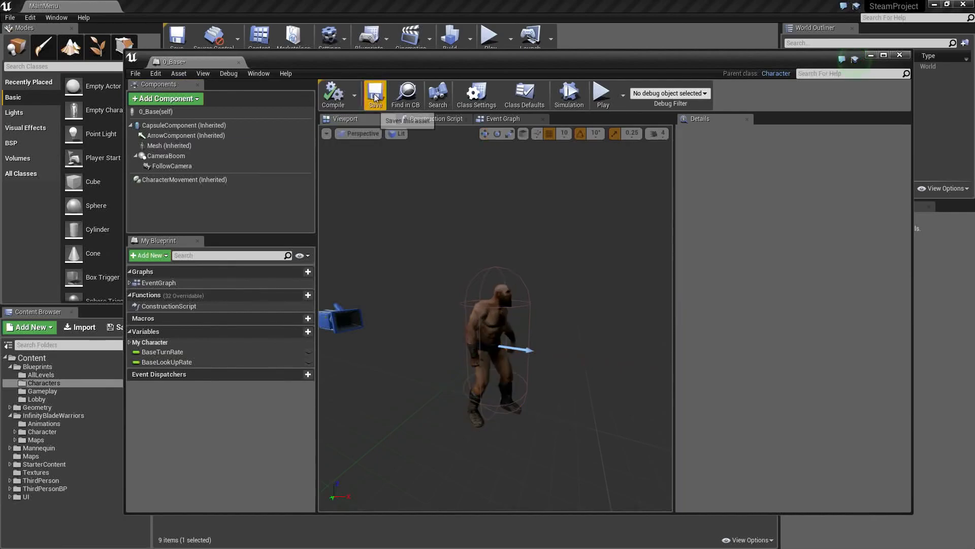
click(900, 55)
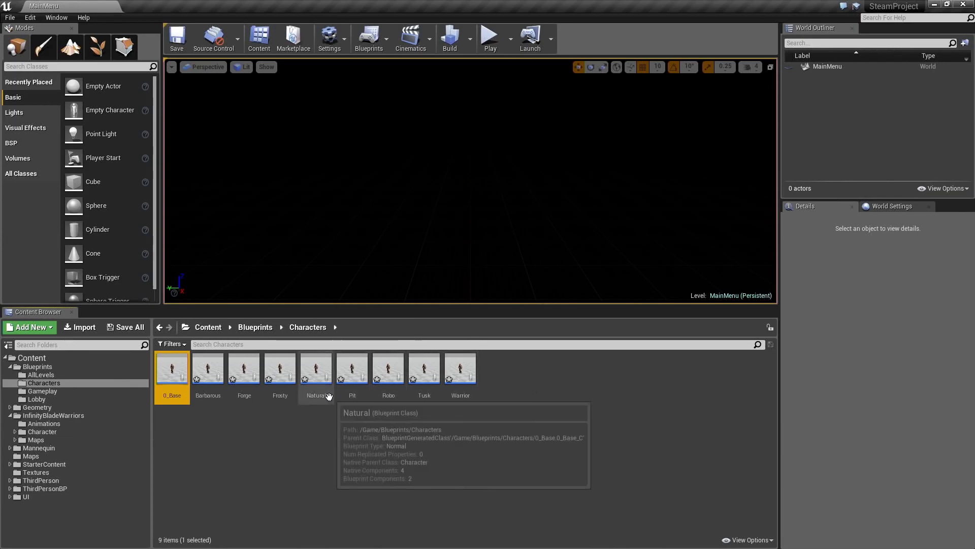
- Open the Barbarous character blueprint and set its Mesh component's skeletal mesh to SK_CharM_Barbarous
click(208, 384)
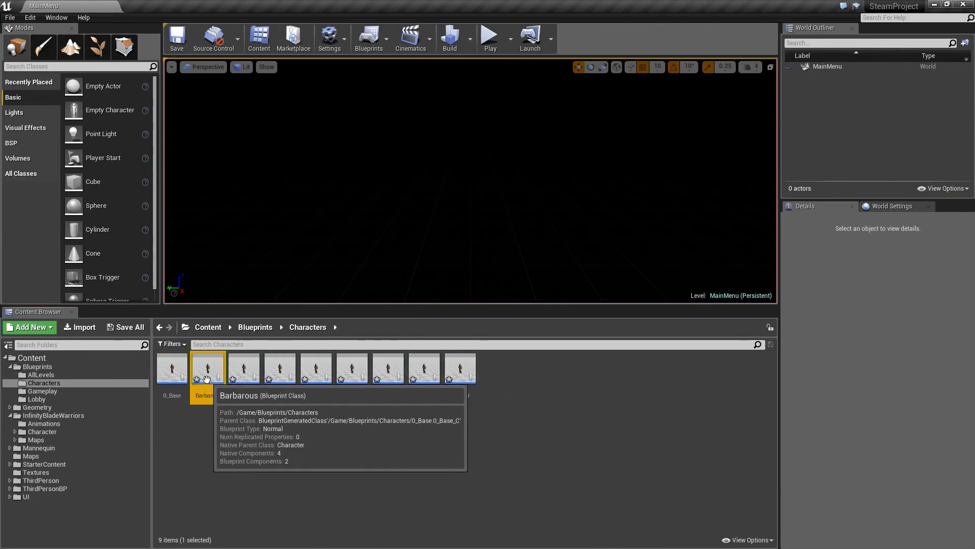
double_click(208, 385)
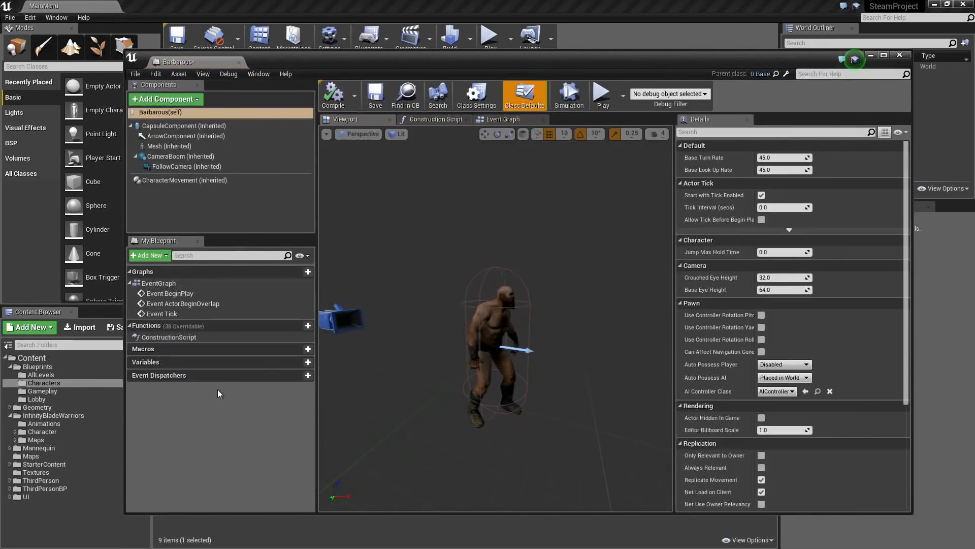
click(173, 146)
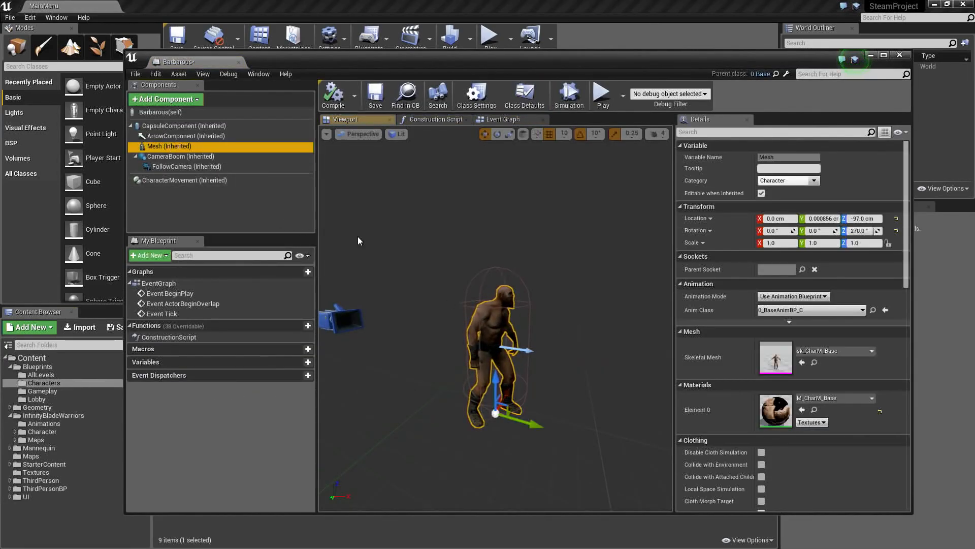
click(822, 352)
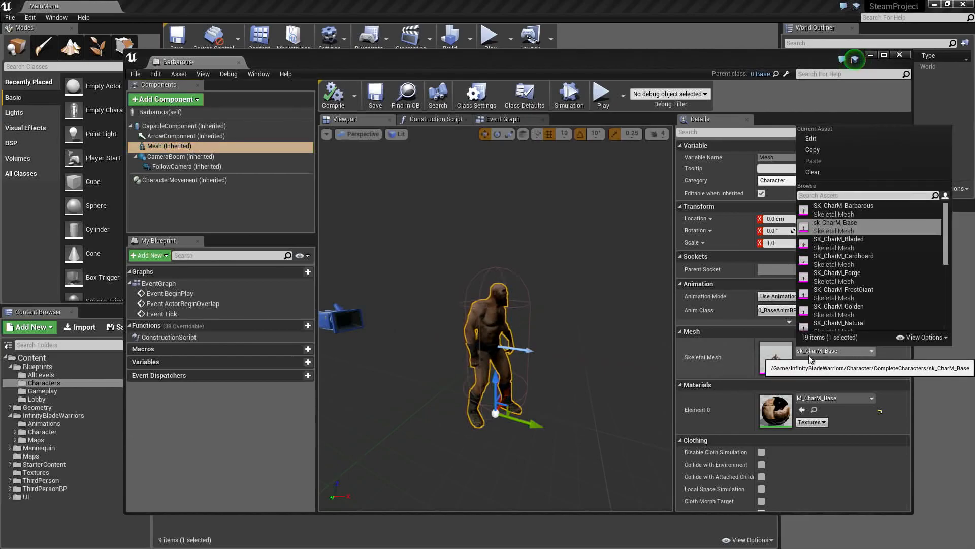
text(bara)
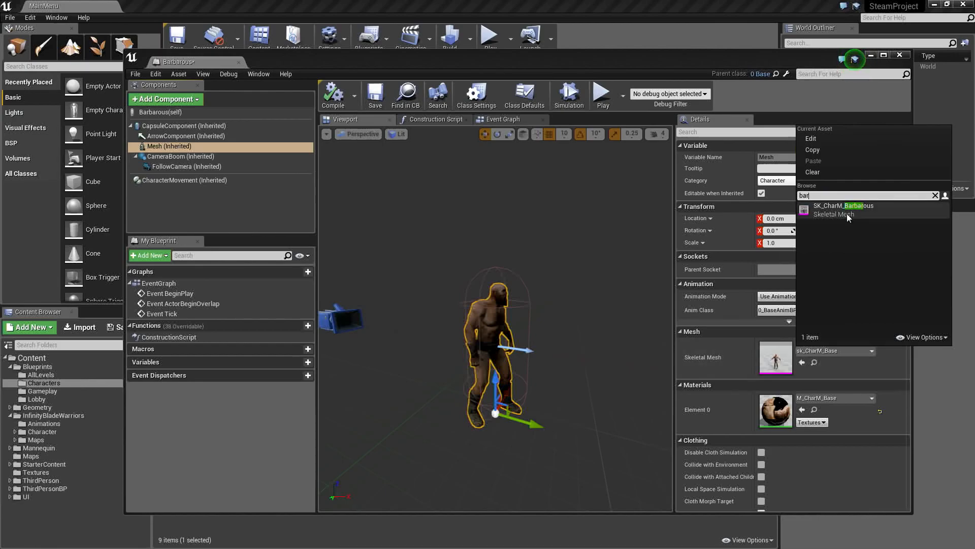
click(847, 213)
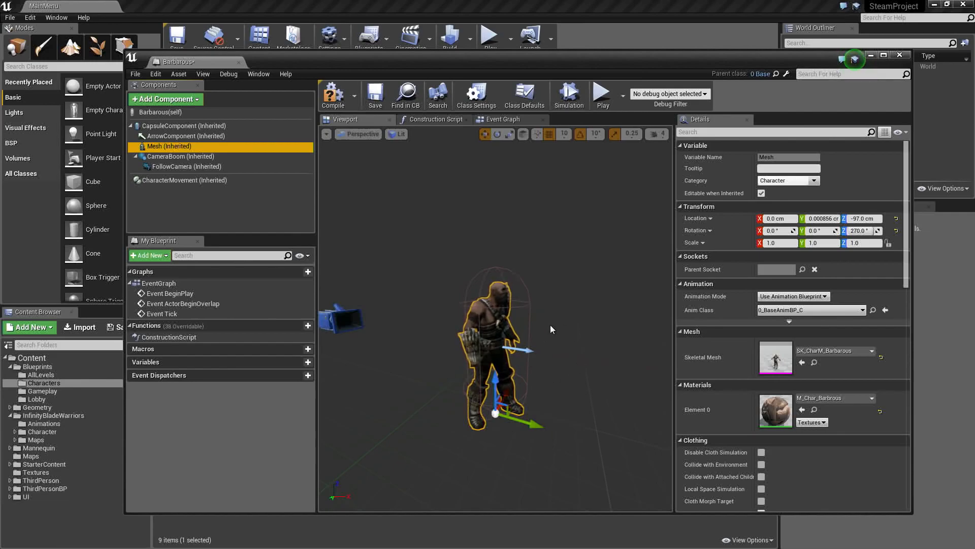
- Look over Barbarous's event graph, and compile, save and close the blueprint
click(508, 119)
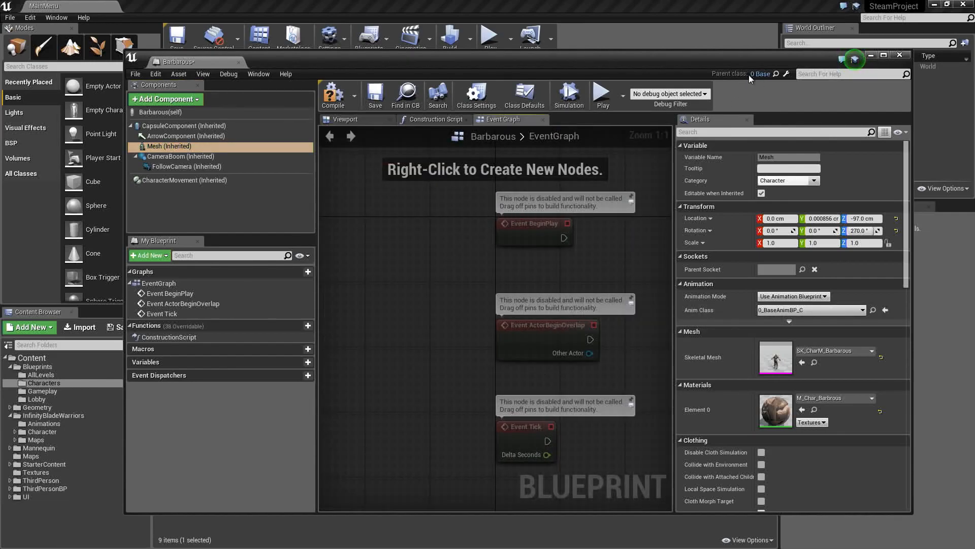
click(478, 298)
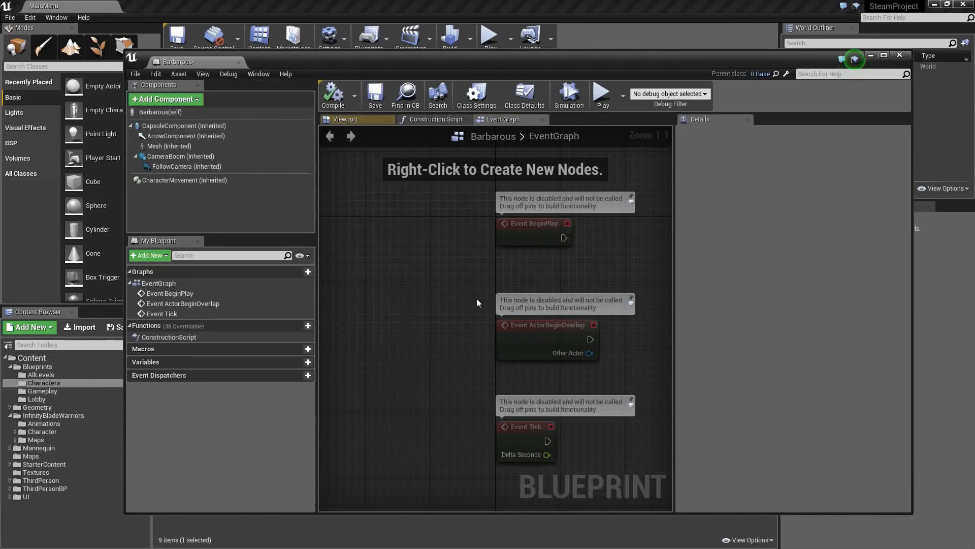
right_drag(477, 298, 376, 234)
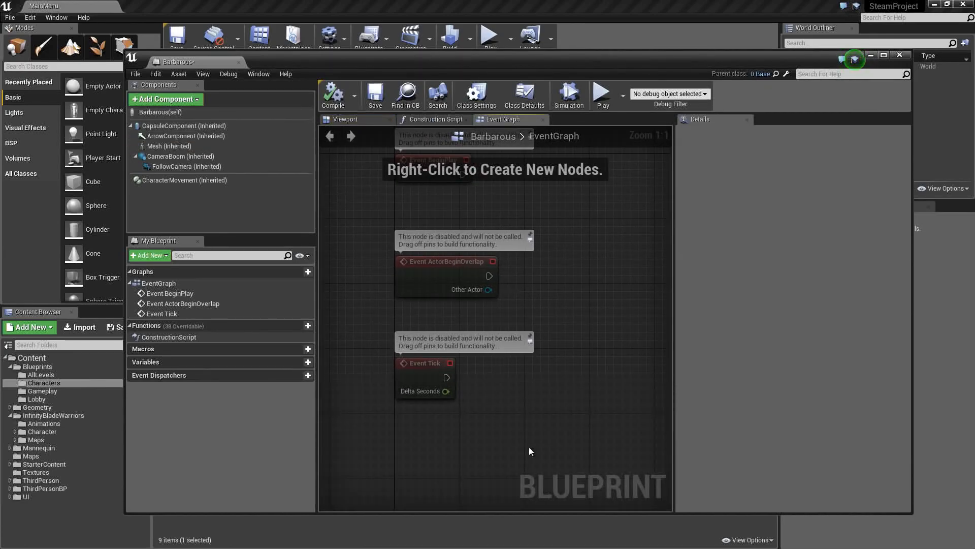
click(374, 96)
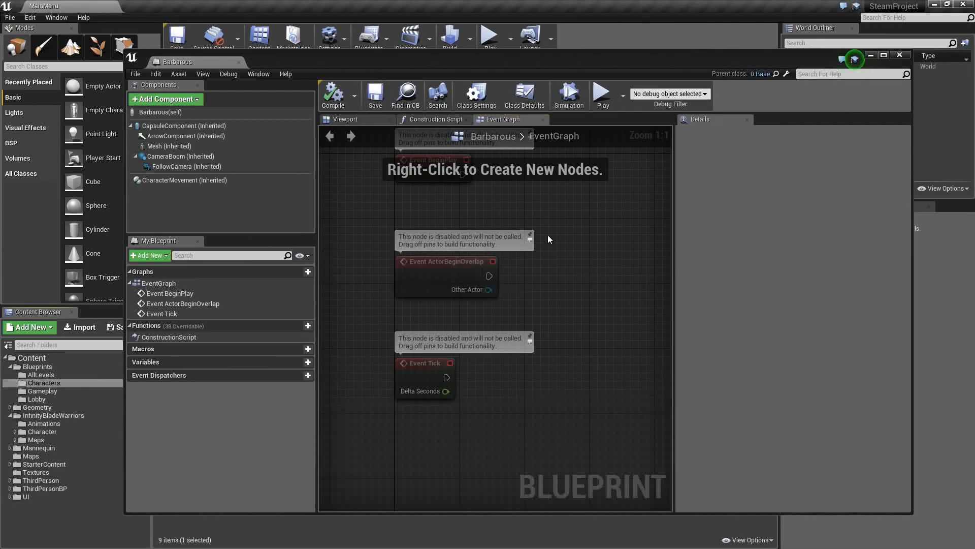
click(900, 53)
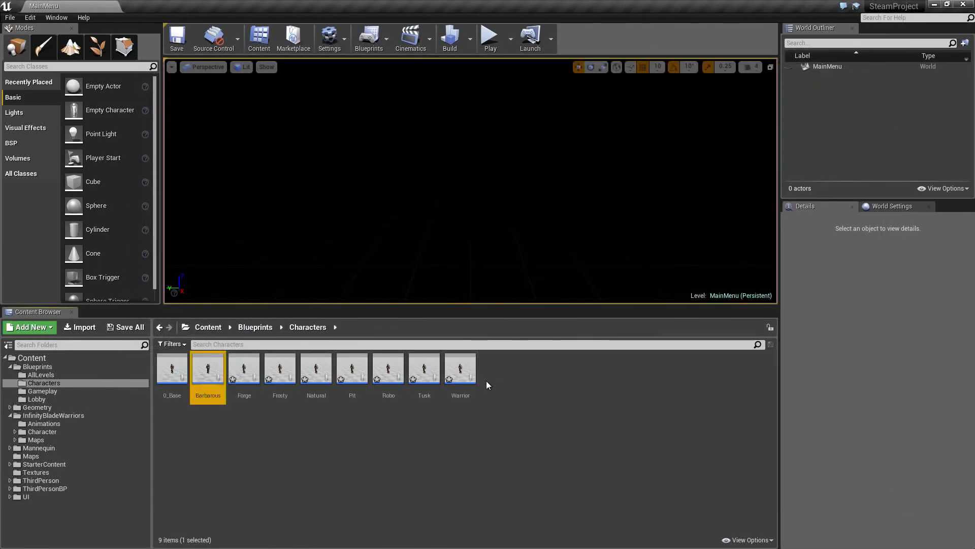
- Open the Forge character blueprint in the full Blueprint editor and set its Mesh component's skeletal mesh to SK_CharM_Forge
click(241, 369)
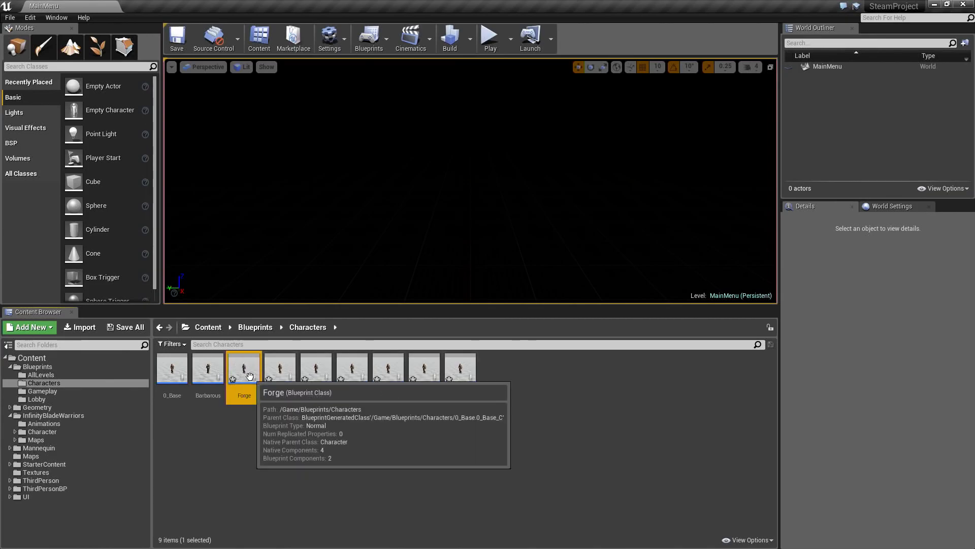
double_click(241, 370)
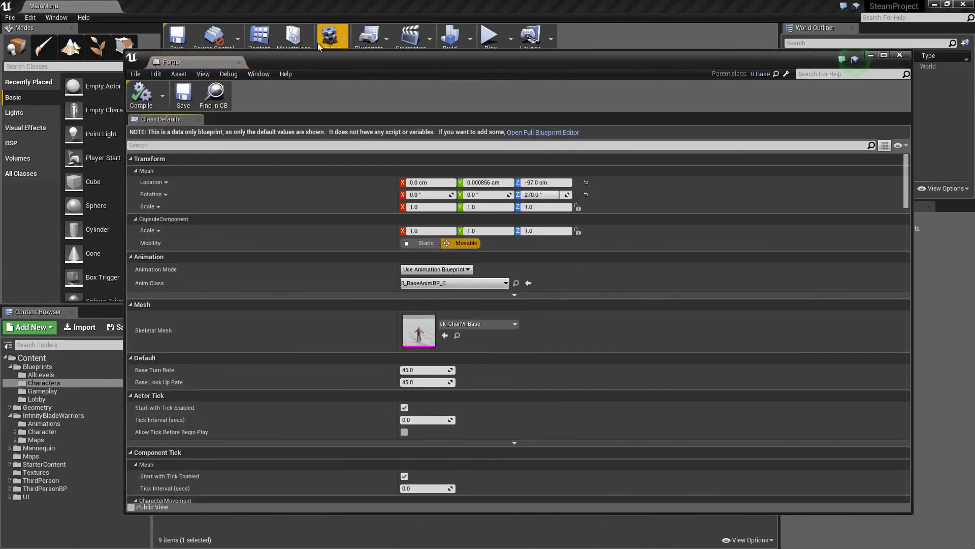
click(559, 133)
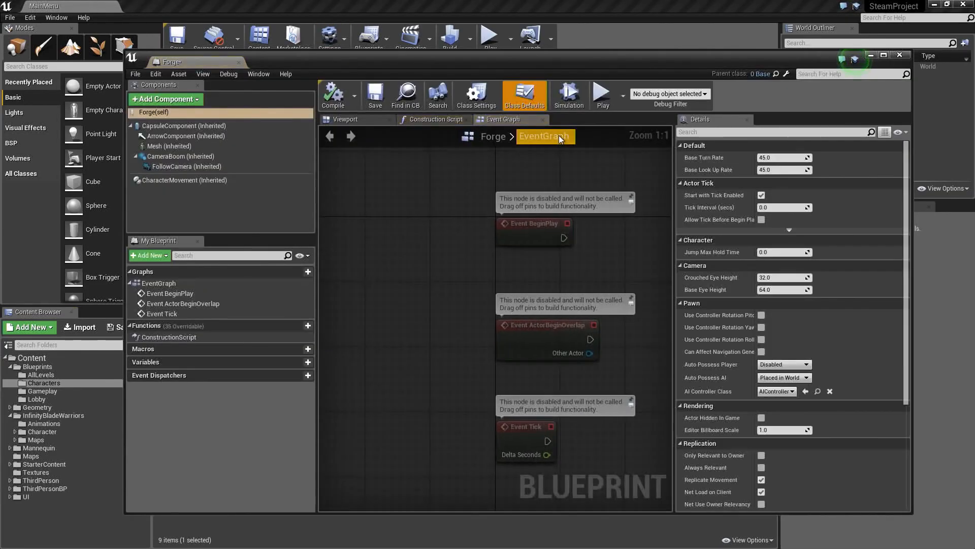
click(213, 146)
click(829, 354)
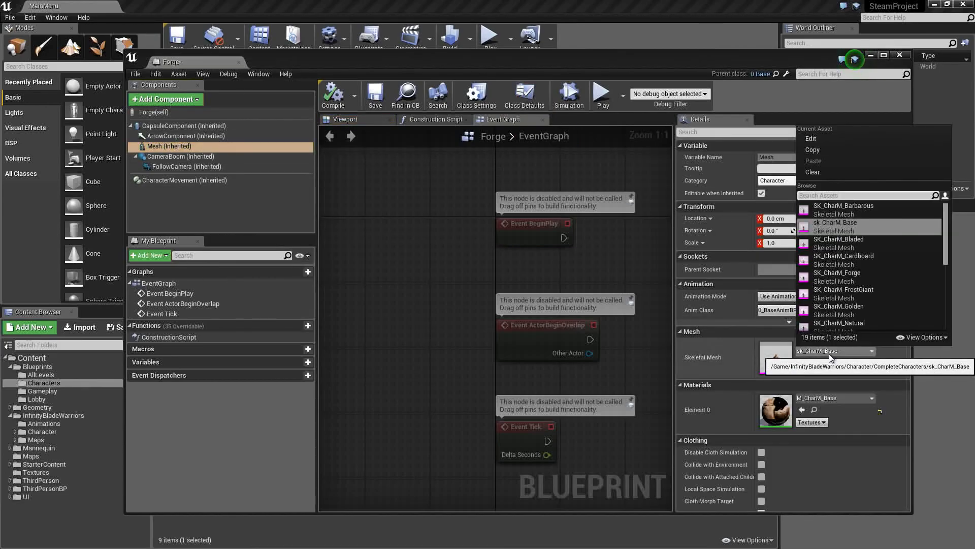
text(forge)
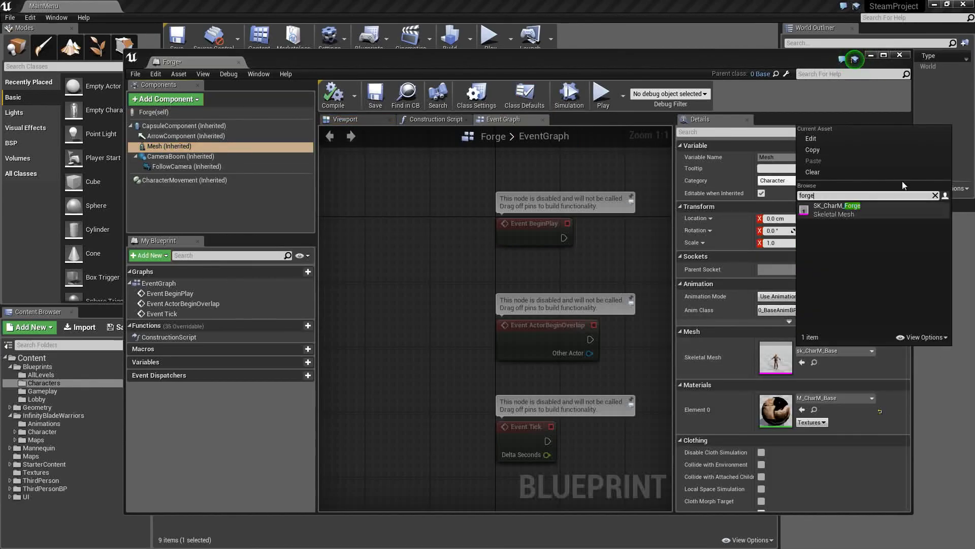
click(859, 209)
- Show the Forge character in the 3D preview, and compile and save its blueprint
click(362, 120)
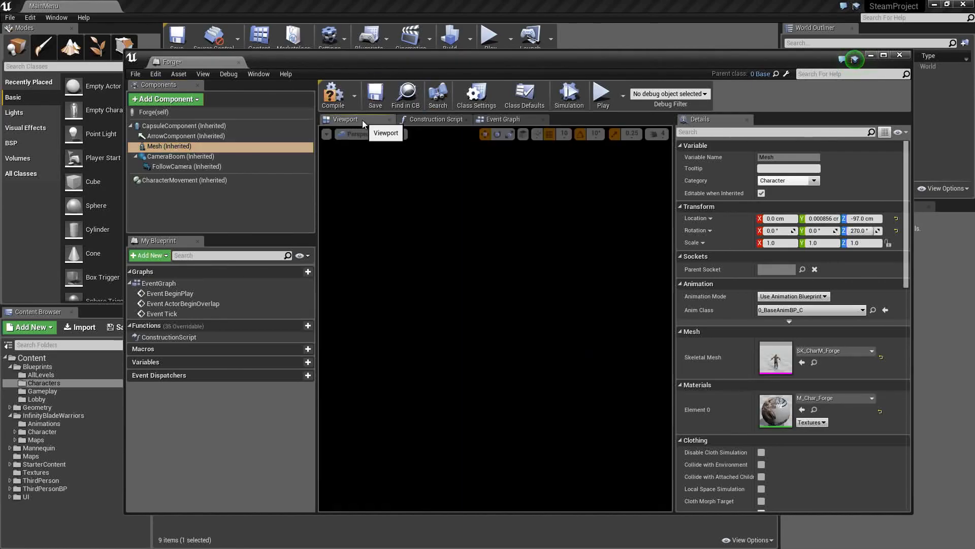
click(334, 94)
click(382, 95)
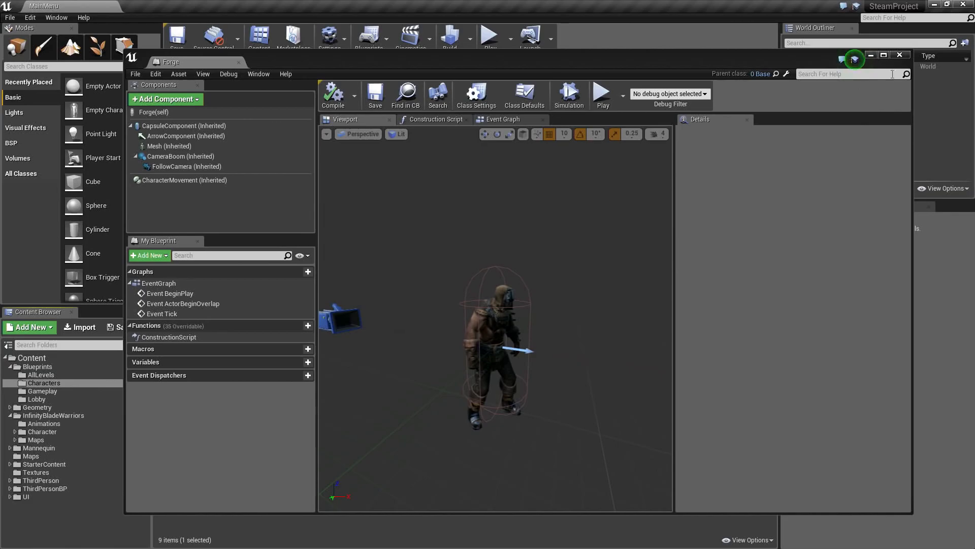
- Close the Forge blueprint, open Frosty in the full Blueprint editor and set its Mesh component's skeletal mesh to SK_CharM_FrostGiant
click(899, 55)
click(280, 376)
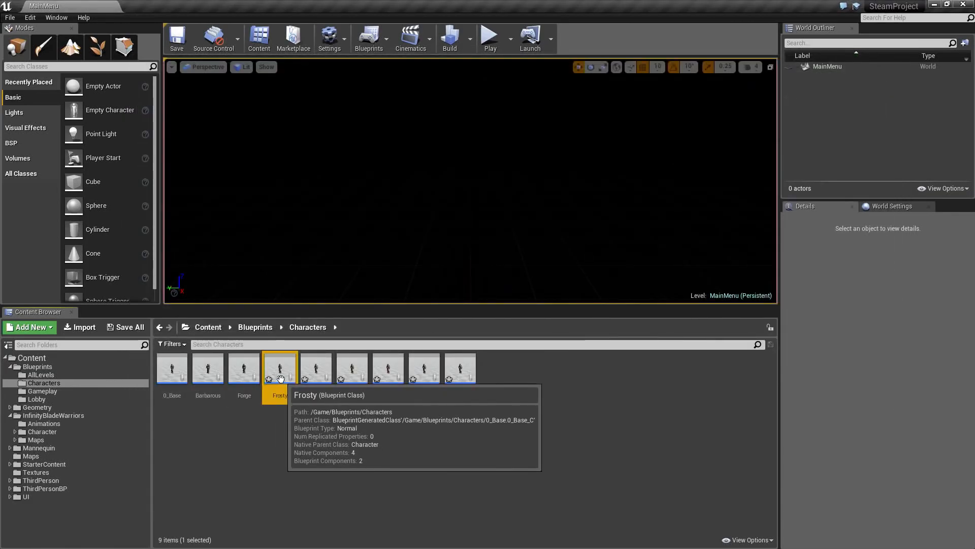
double_click(281, 378)
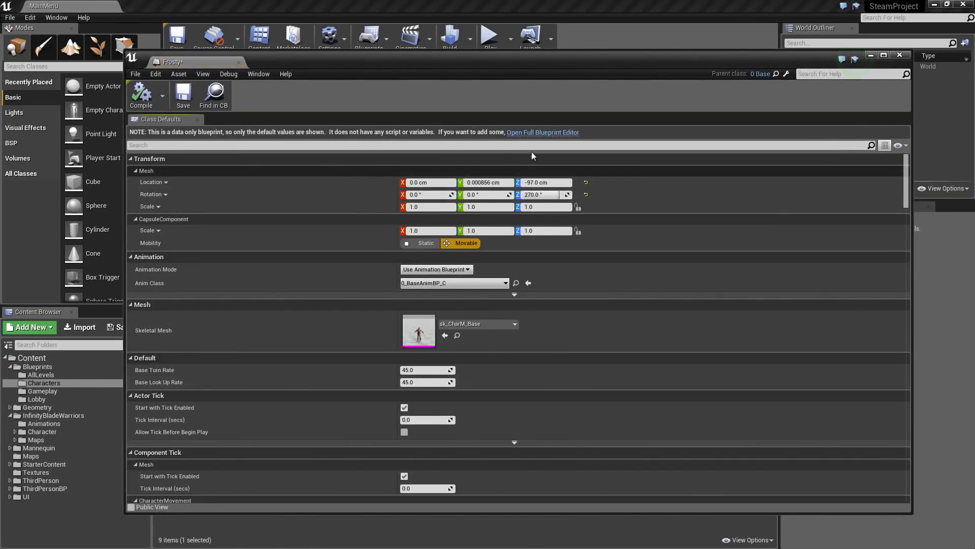
click(536, 133)
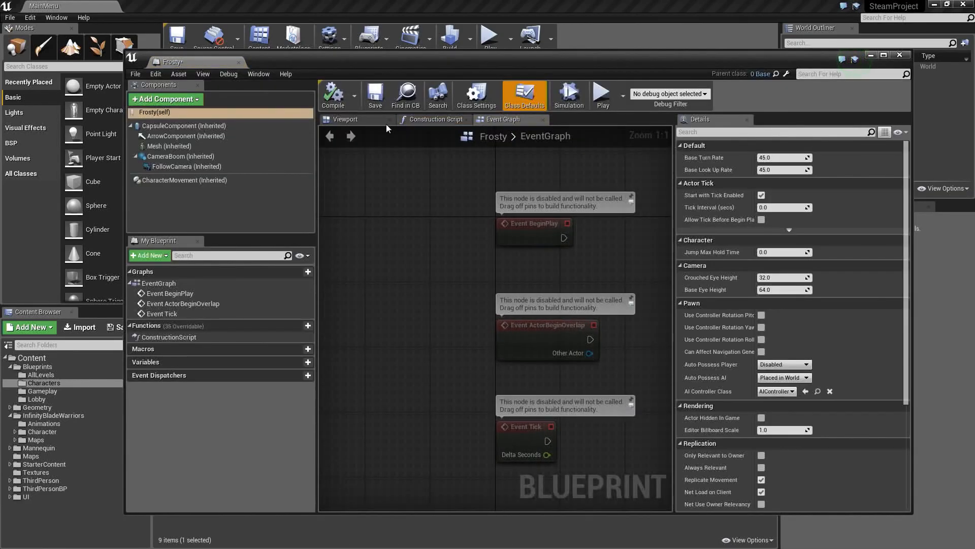
click(177, 147)
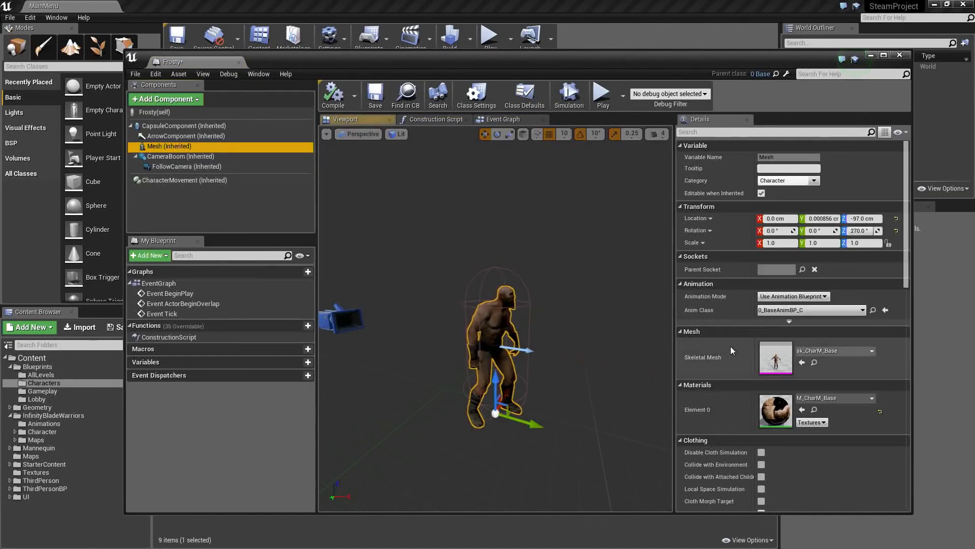
click(828, 351)
text(frostgiant)
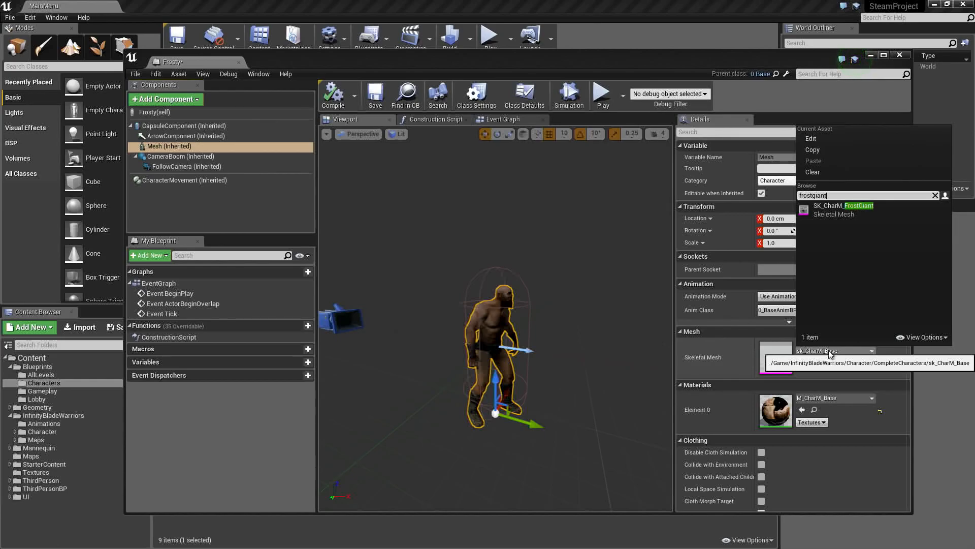
click(836, 209)
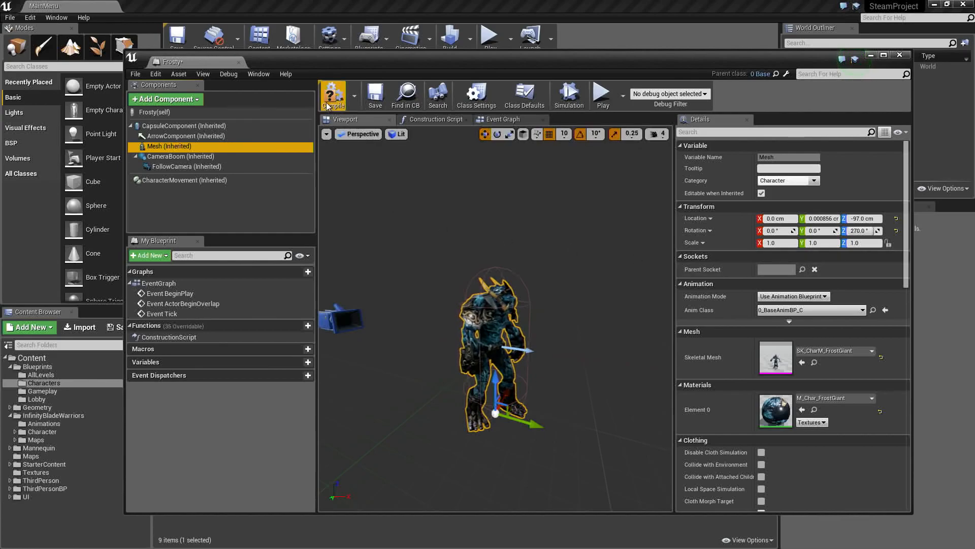
- Compile and save the Frosty blueprint, and close it
click(334, 95)
click(371, 102)
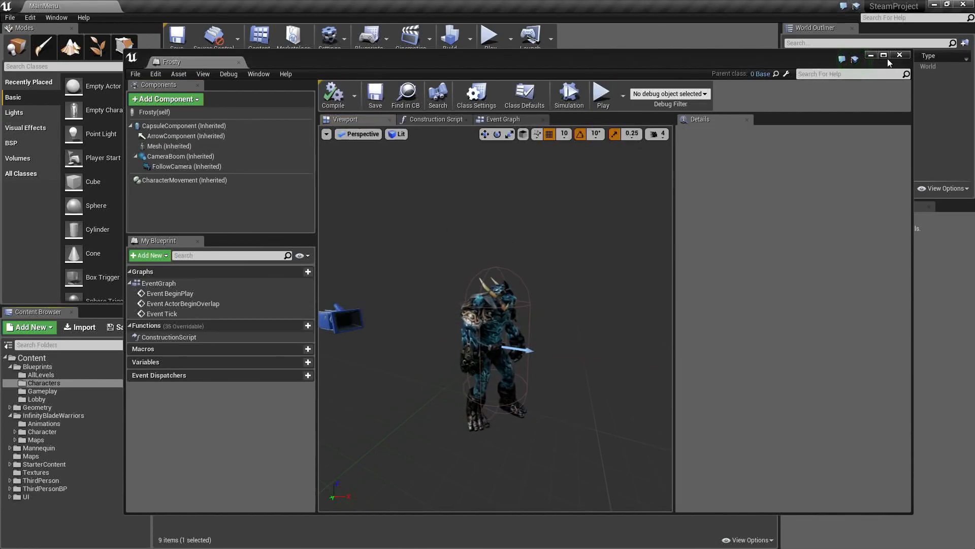
click(900, 54)
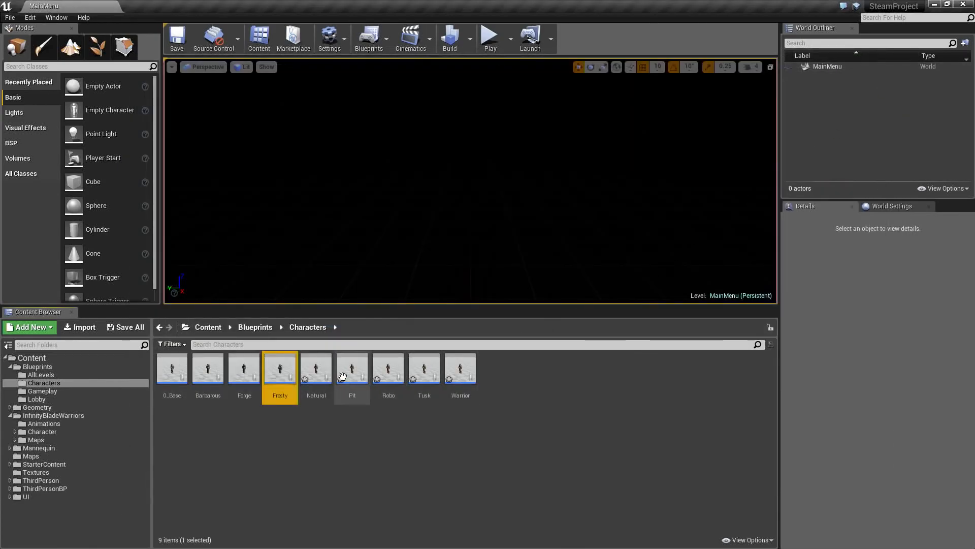
- Open the Natural character blueprint in the full Blueprint editor and set its Mesh component's skeletal mesh to SK_CharM_Natural
double_click(315, 369)
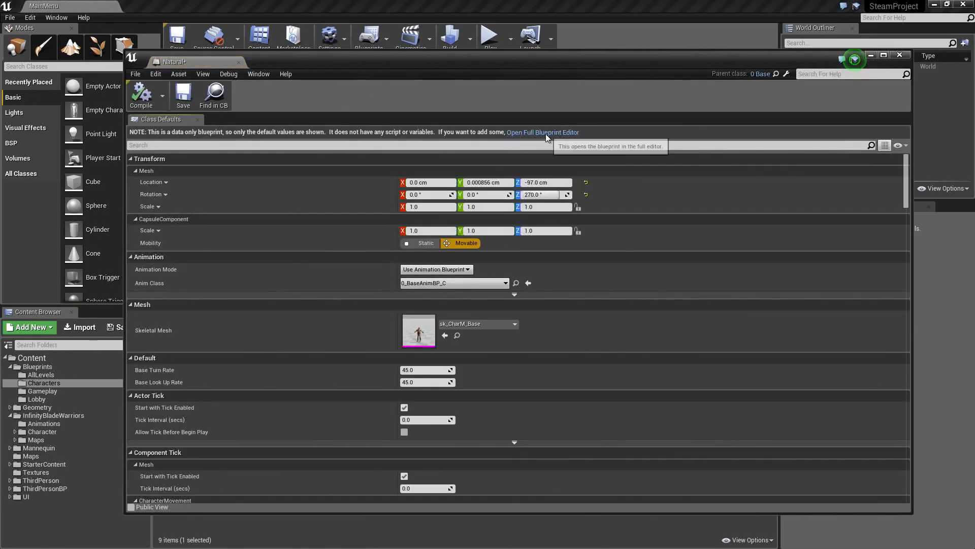
click(543, 132)
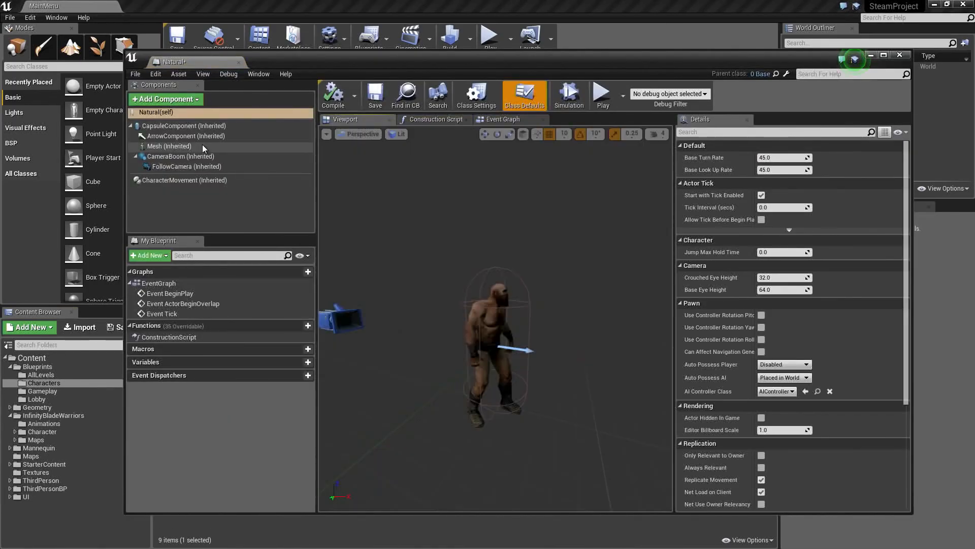
click(203, 146)
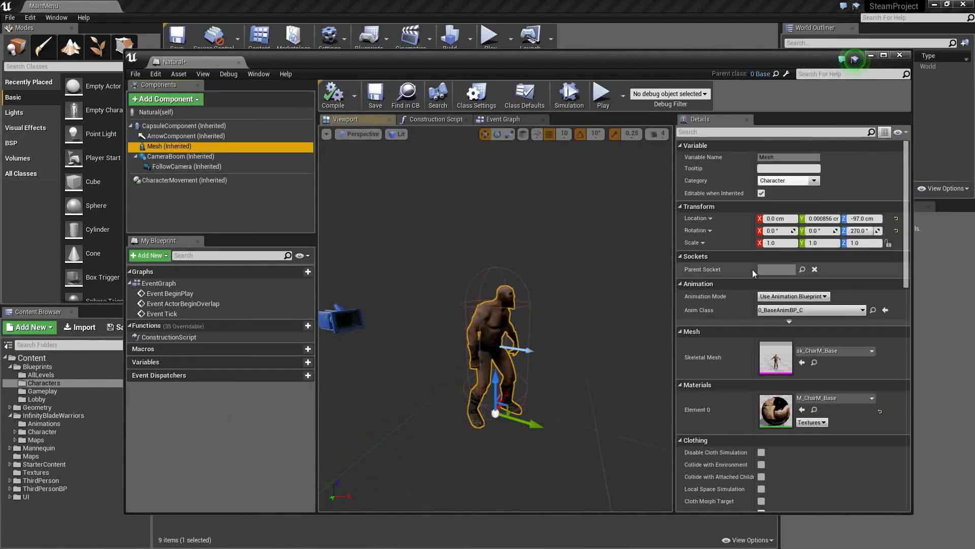
click(828, 351)
text(natural)
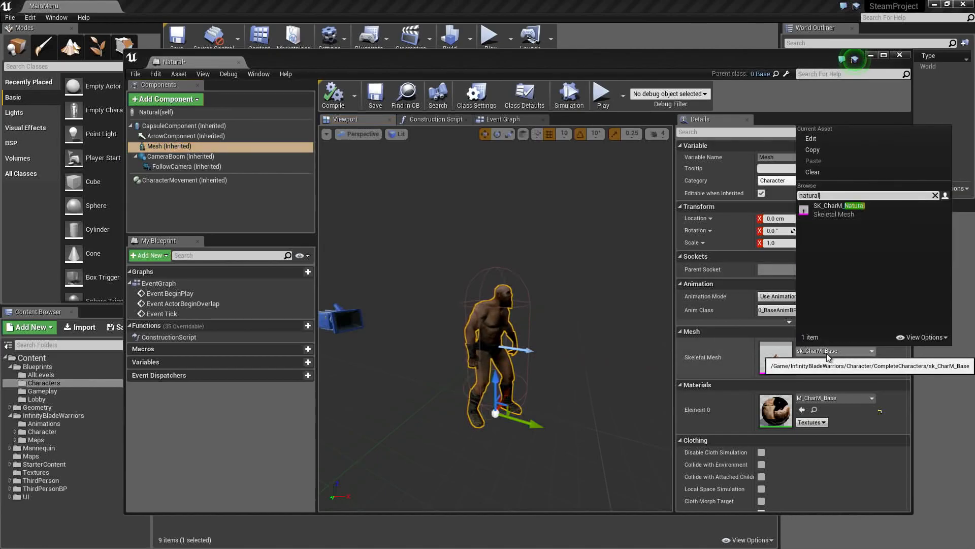
click(847, 208)
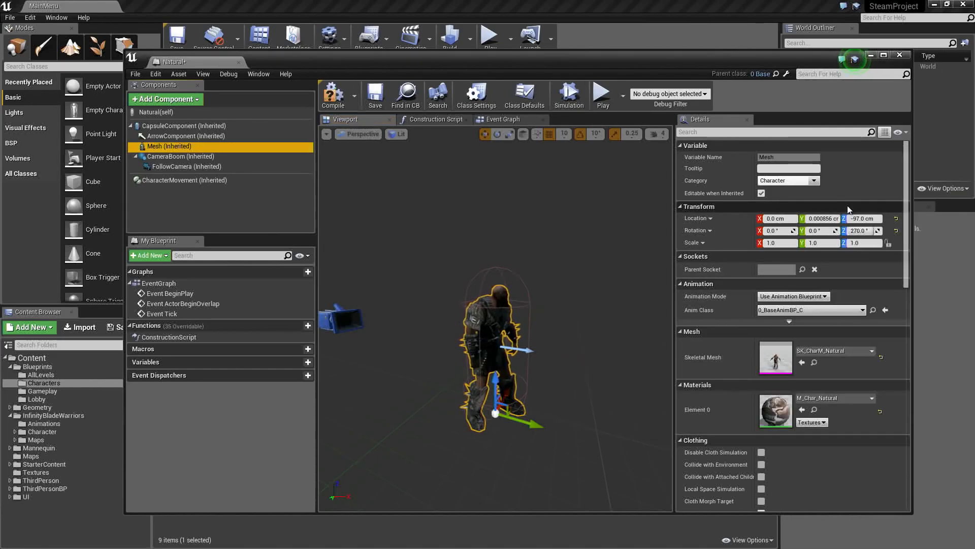
- Compile and save the Natural blueprint, and close it
click(333, 96)
click(369, 102)
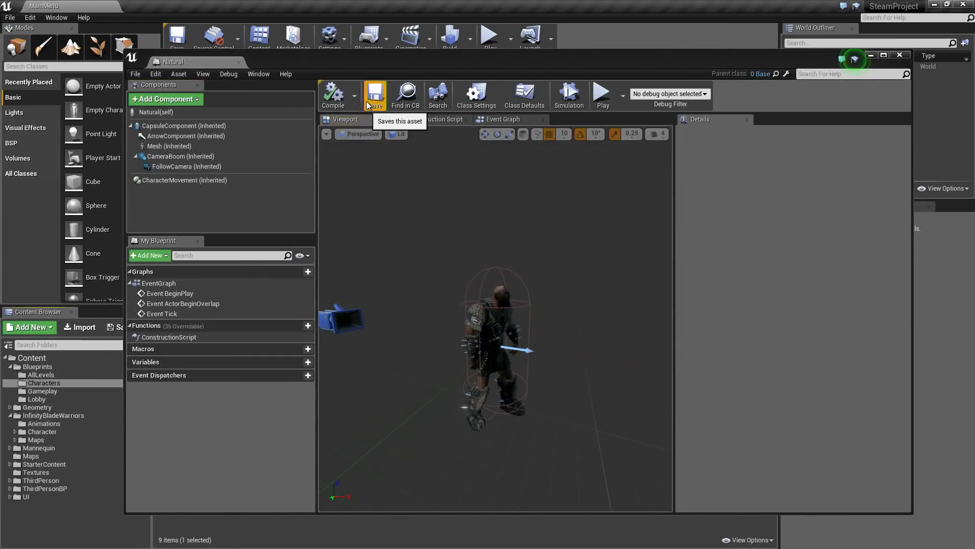
click(900, 55)
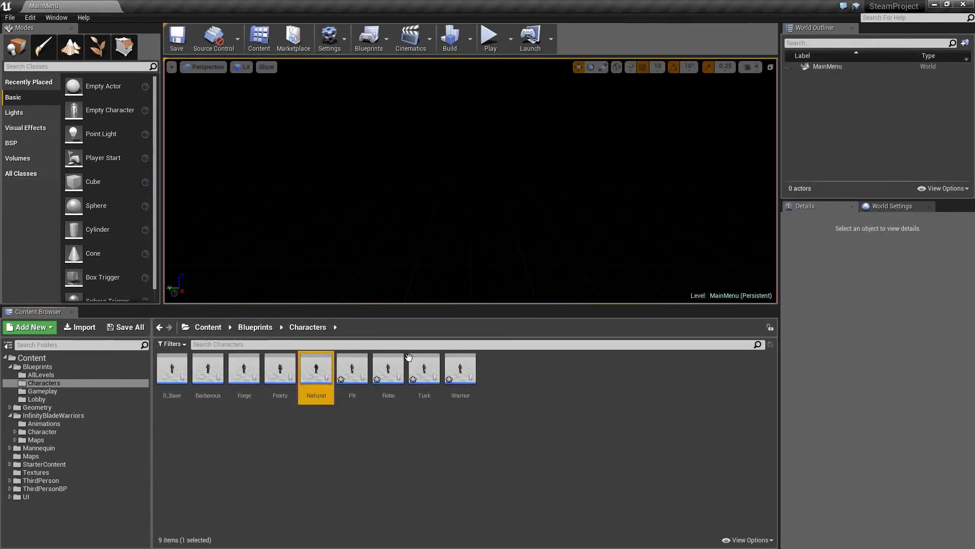
- Open the Pit character blueprint in the full Blueprint editor and set its Mesh component's skeletal mesh to SK_CharM_Pit
click(352, 373)
double_click(355, 378)
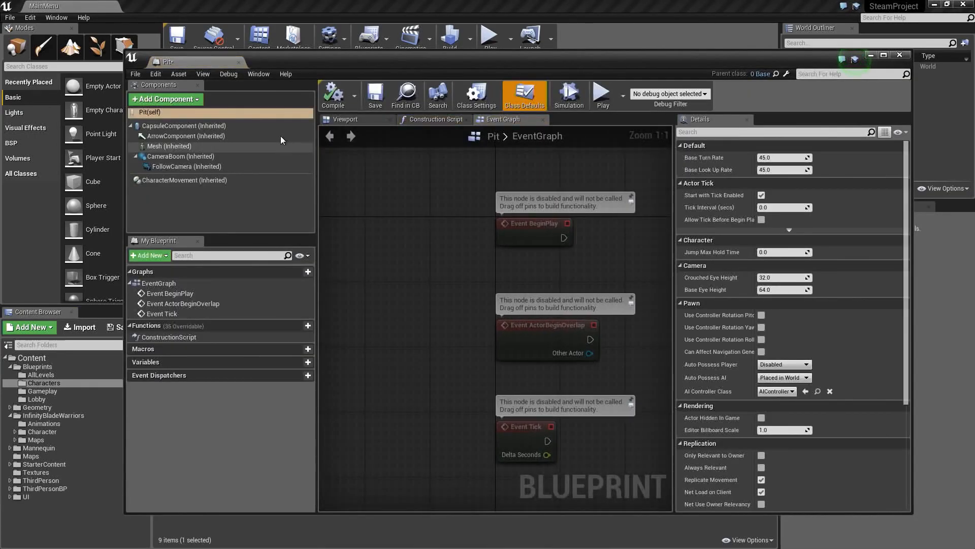
click(350, 120)
click(240, 146)
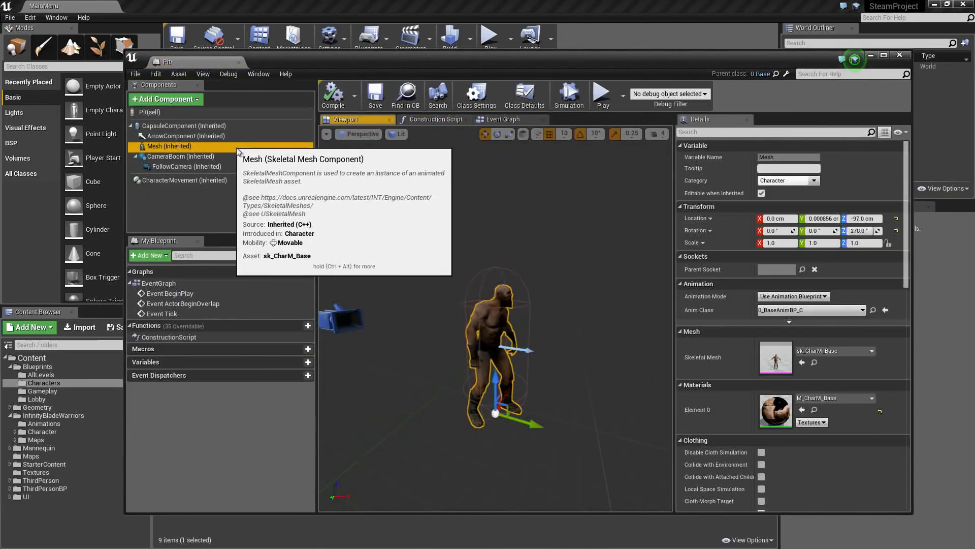
click(840, 351)
text(p)
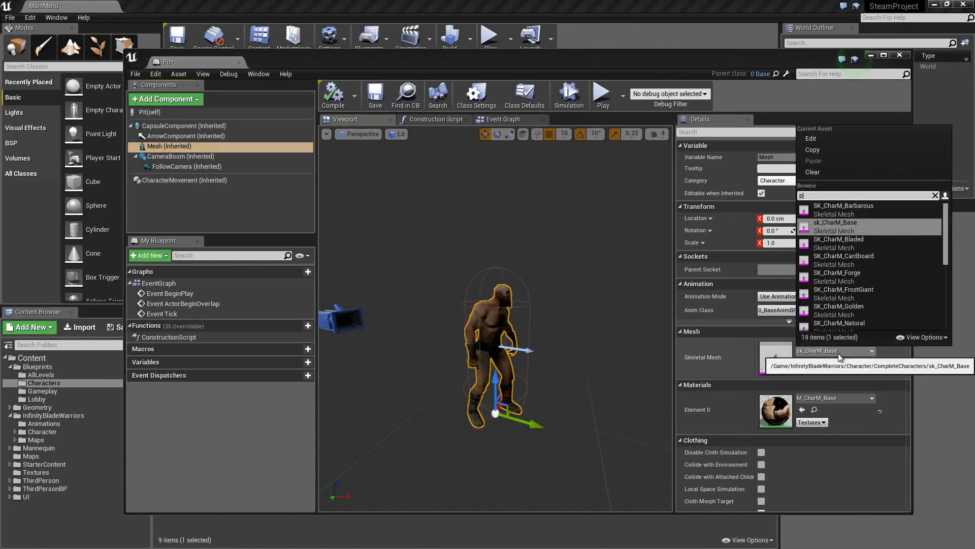
text(it)
click(834, 208)
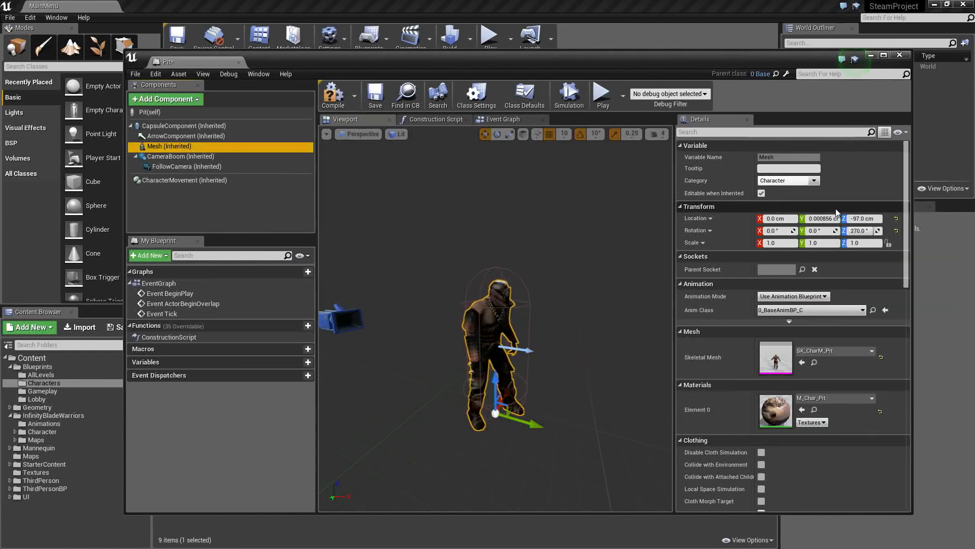
- Compile and save the Pit blueprint, and close it
click(333, 94)
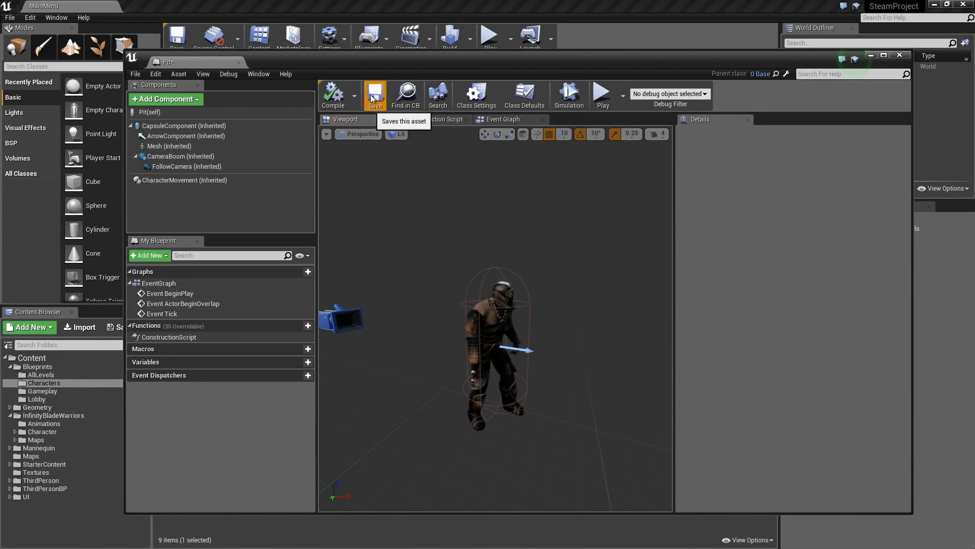
click(373, 97)
click(900, 55)
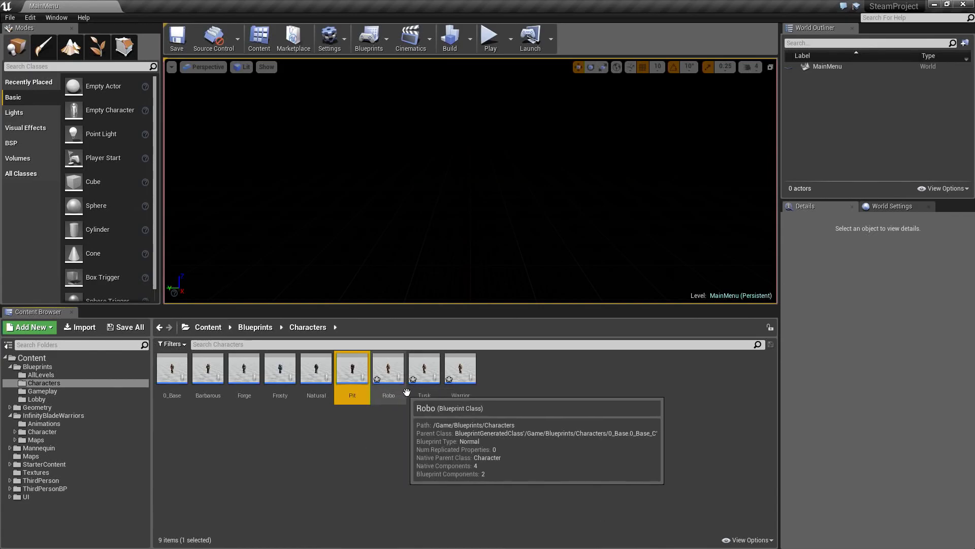
- Open the Robo character blueprint in the full Blueprint editor and set its Mesh component's skeletal mesh to SK_CharM_Robo
click(397, 372)
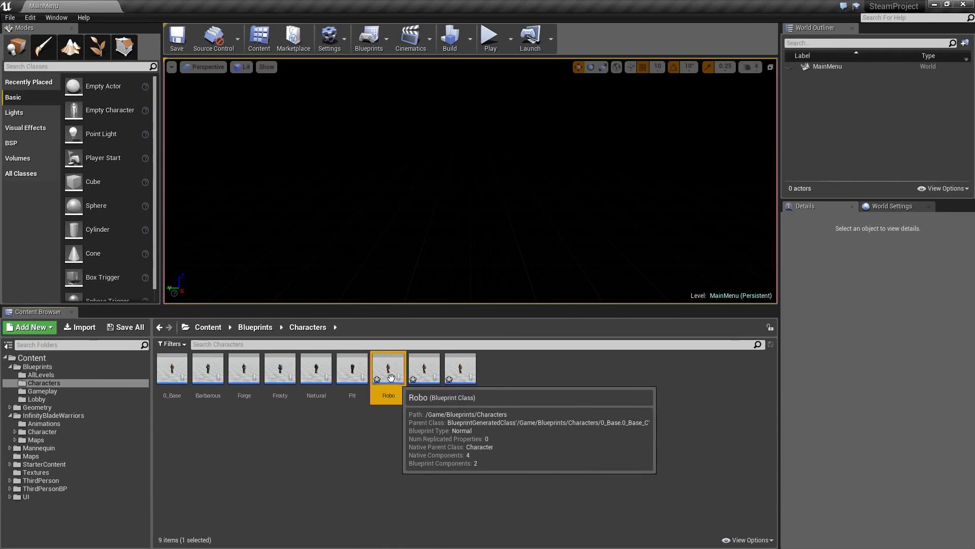
double_click(392, 377)
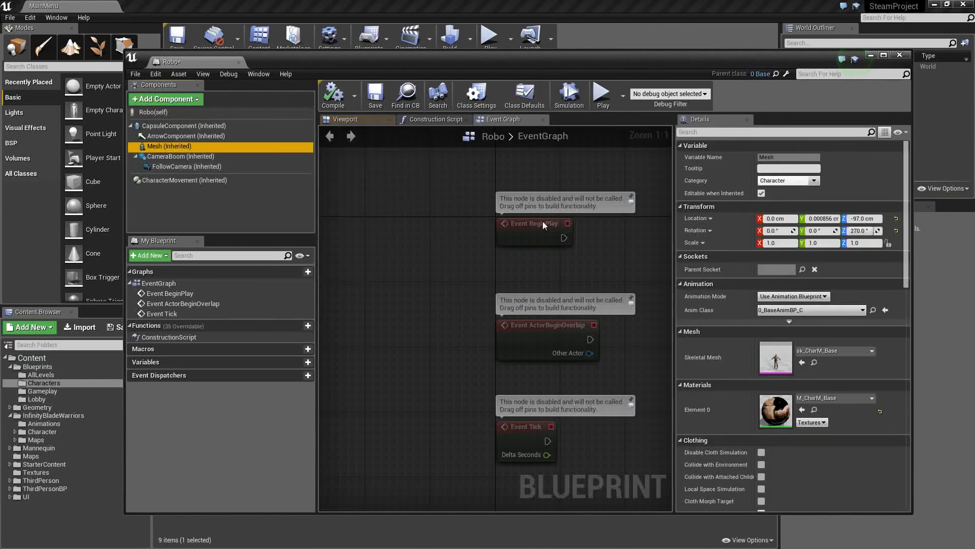
click(828, 351)
text(rM_Robo)
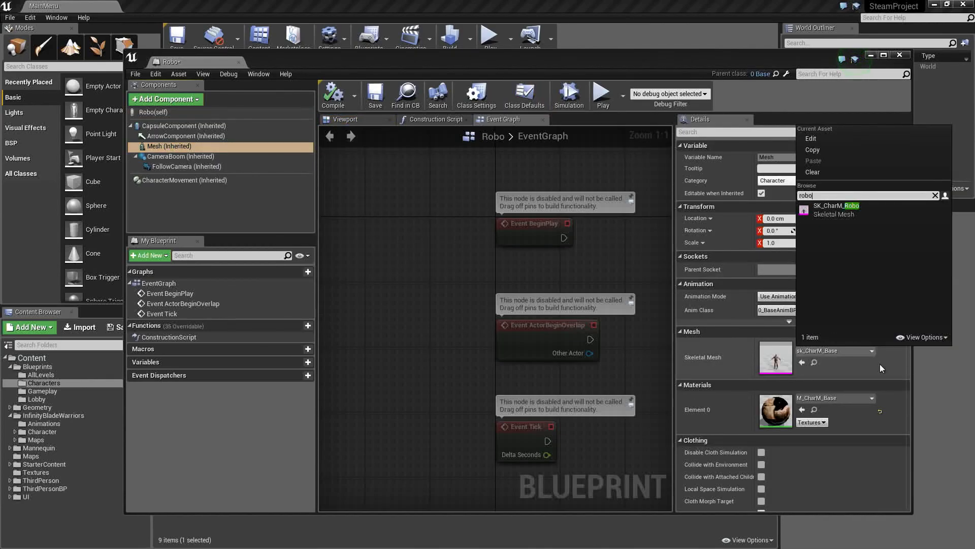
click(859, 212)
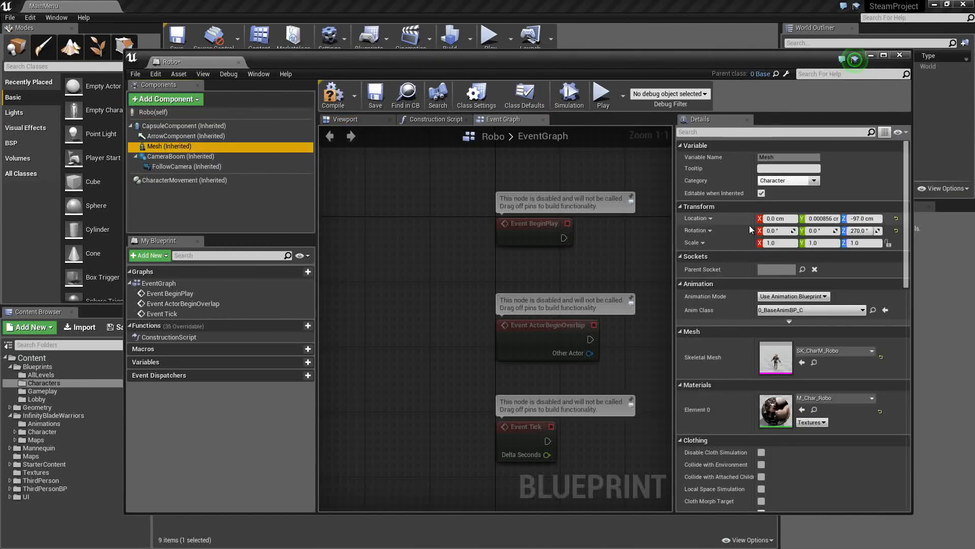
- Show the Robo character in the 3D preview, and compile, save and close its blueprint
click(347, 121)
click(333, 95)
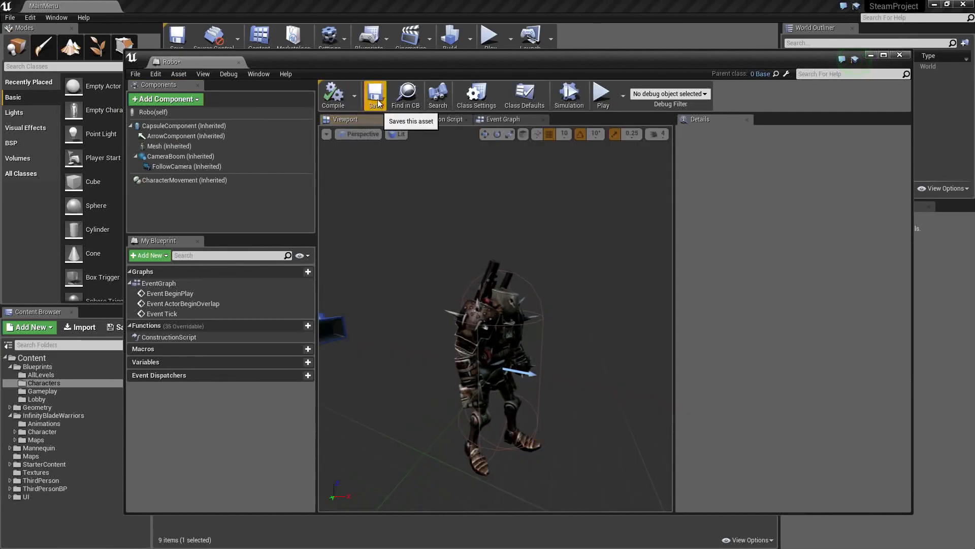
click(375, 95)
click(900, 55)
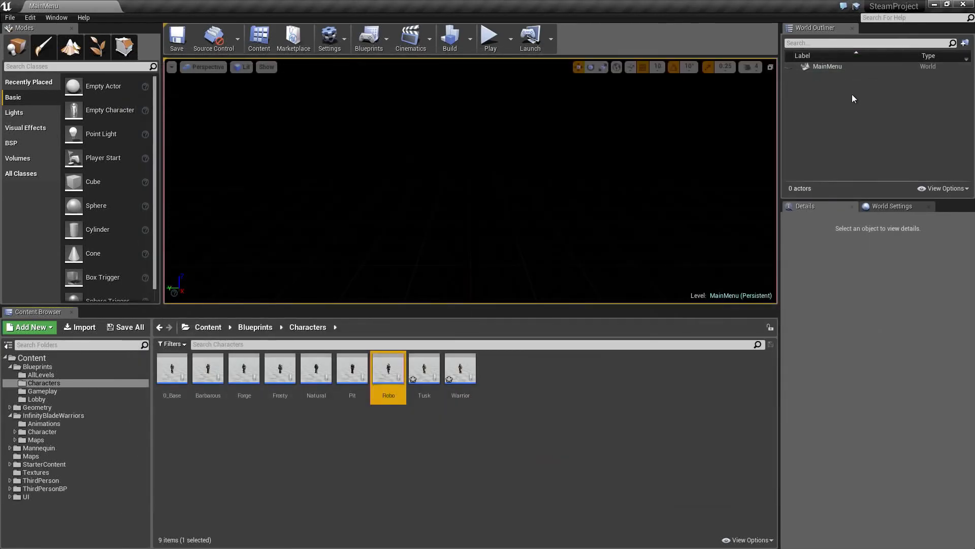
- Set the Tusk character blueprint's skeletal mesh to SK_CharM_Tusk in its class defaults, and compile and save it
double_click(426, 367)
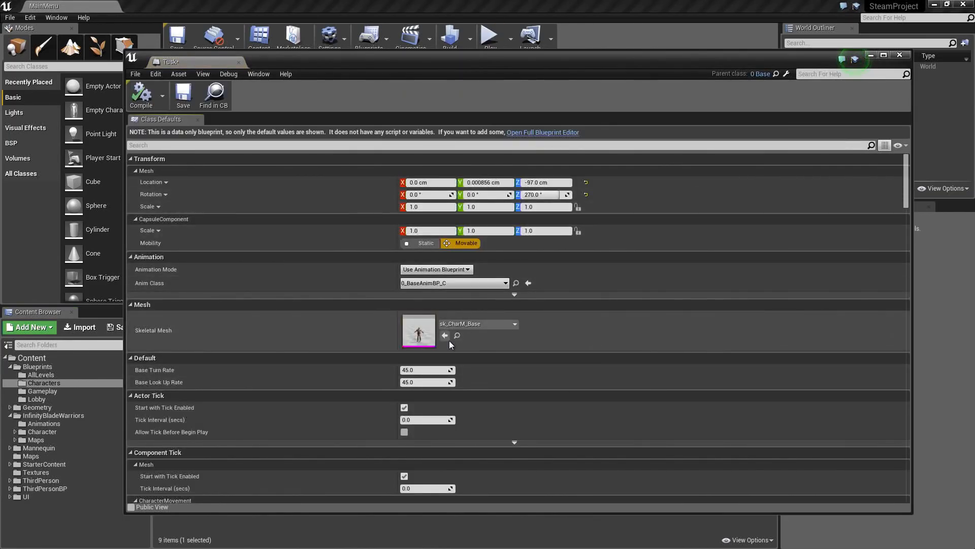
click(481, 325)
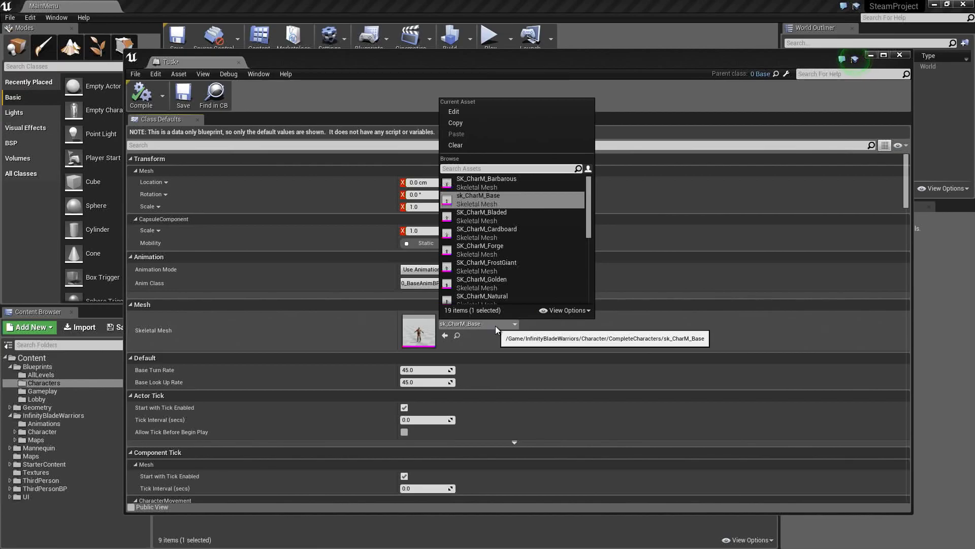
text(tusk)
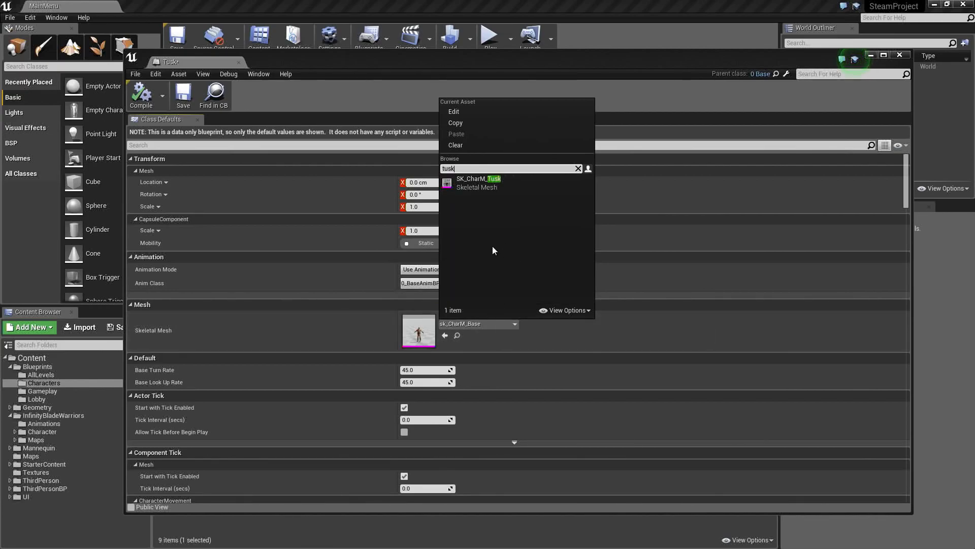
click(485, 186)
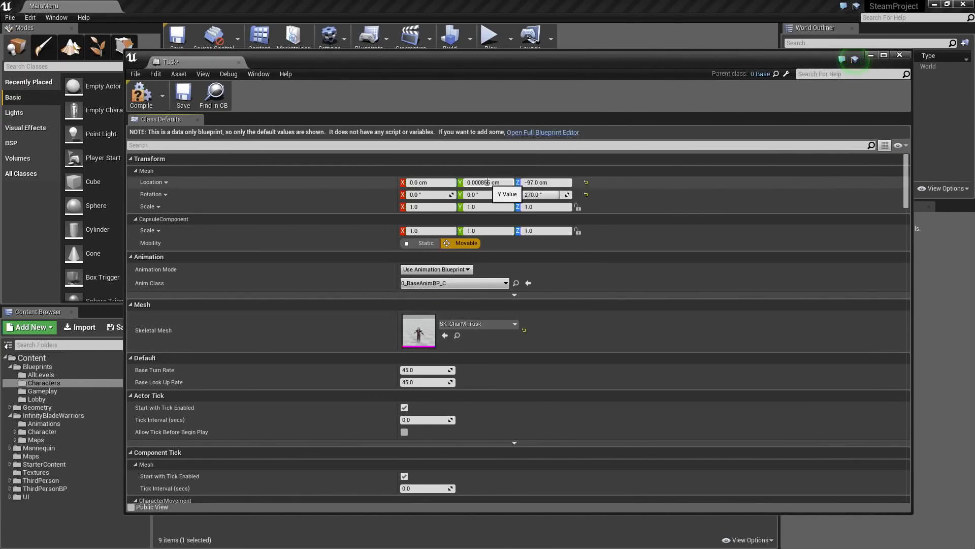
click(142, 99)
click(183, 95)
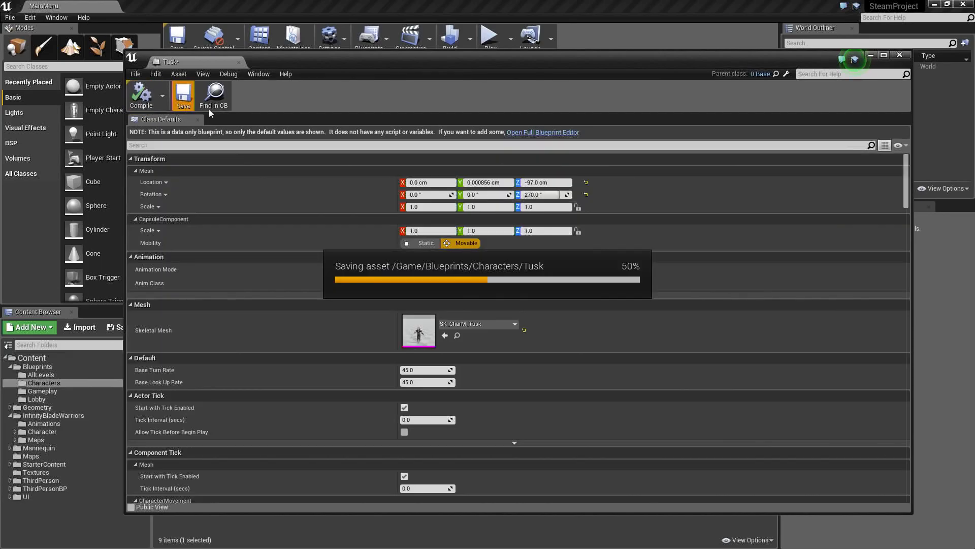
- Check the Tusk character in the full Blueprint editor's 3D preview, and close the blueprint
click(535, 133)
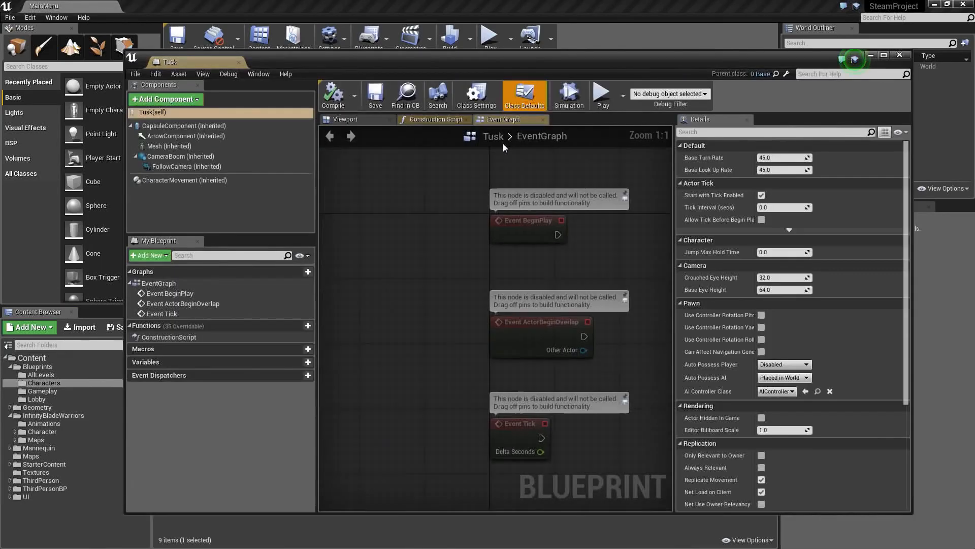
click(375, 120)
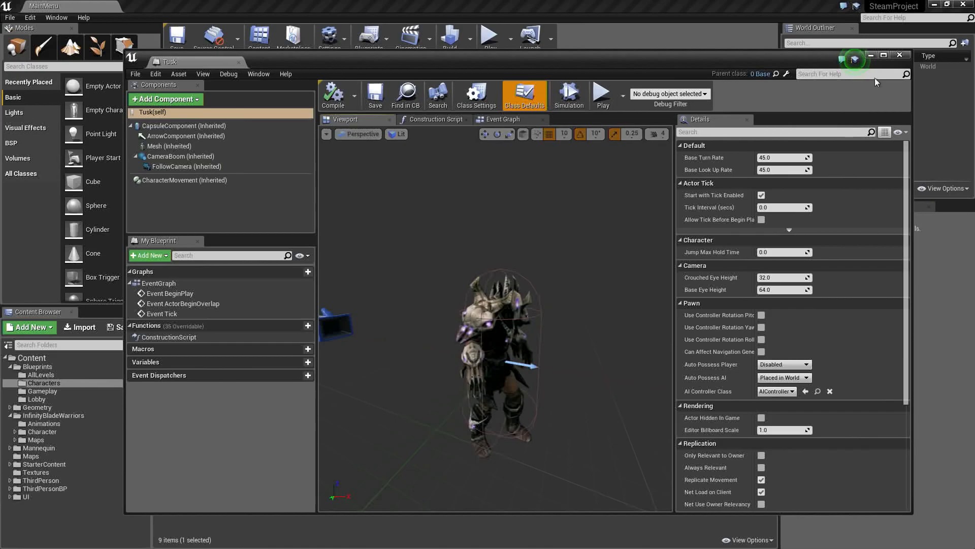
click(899, 55)
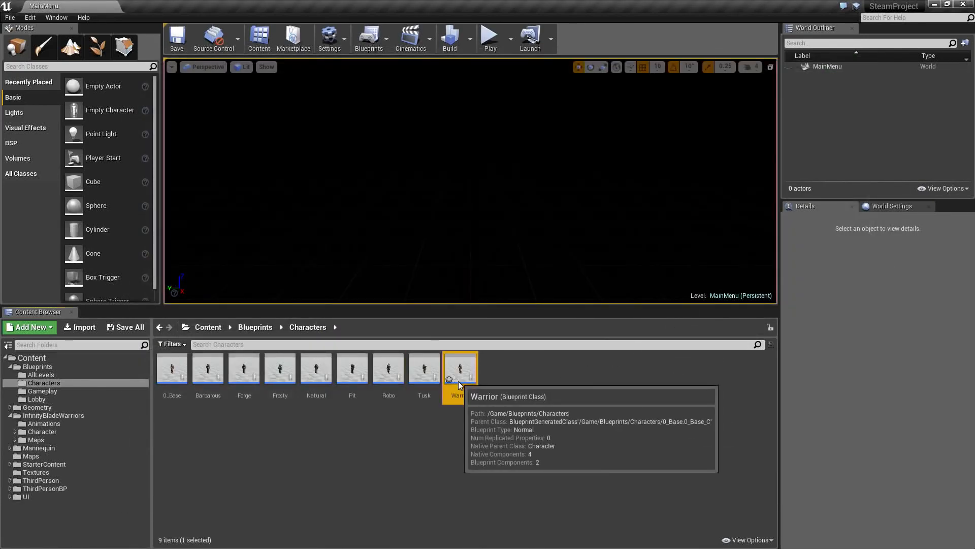
- Open the Warrior character blueprint and set its skeletal mesh to SK_CharM_Warrior in the class defaults
double_click(458, 381)
click(492, 324)
text(warrior)
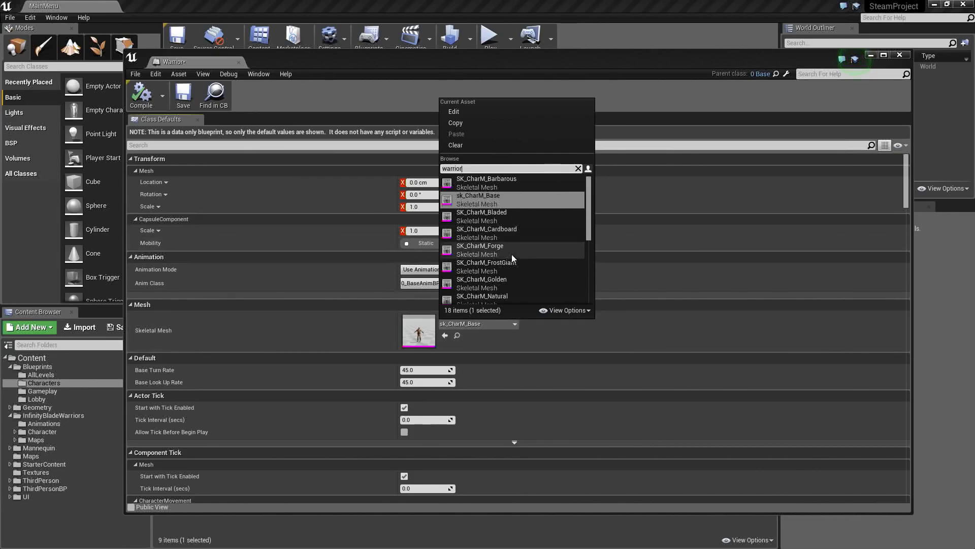
scroll(516, 255, down, 3)
scroll(516, 255, down, 2)
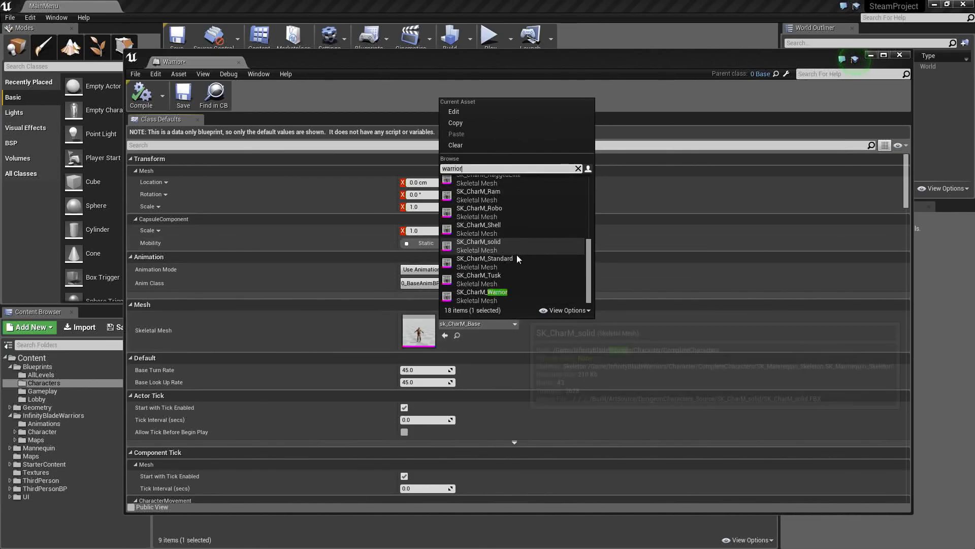
click(470, 297)
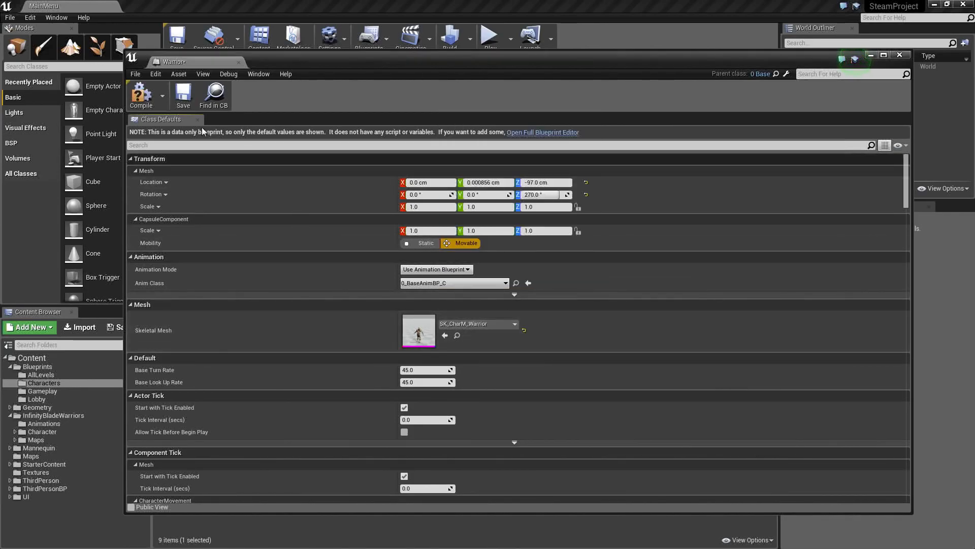
- Compile and save the Warrior blueprint, and close it
click(149, 108)
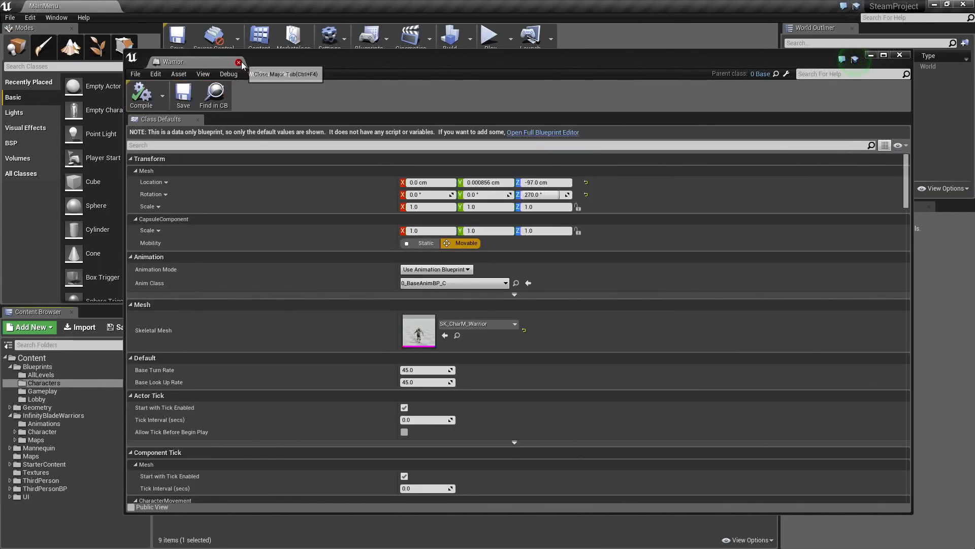
click(239, 62)
click(559, 345)
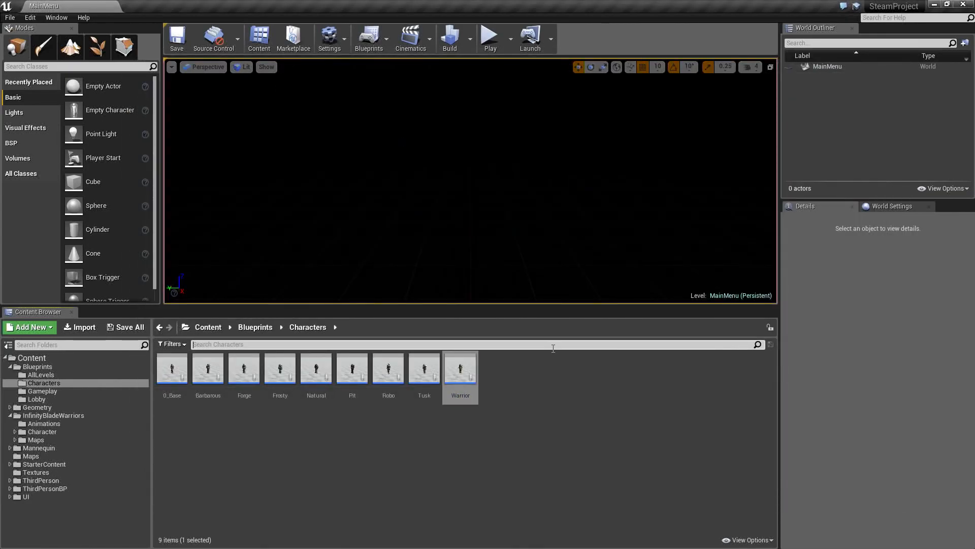